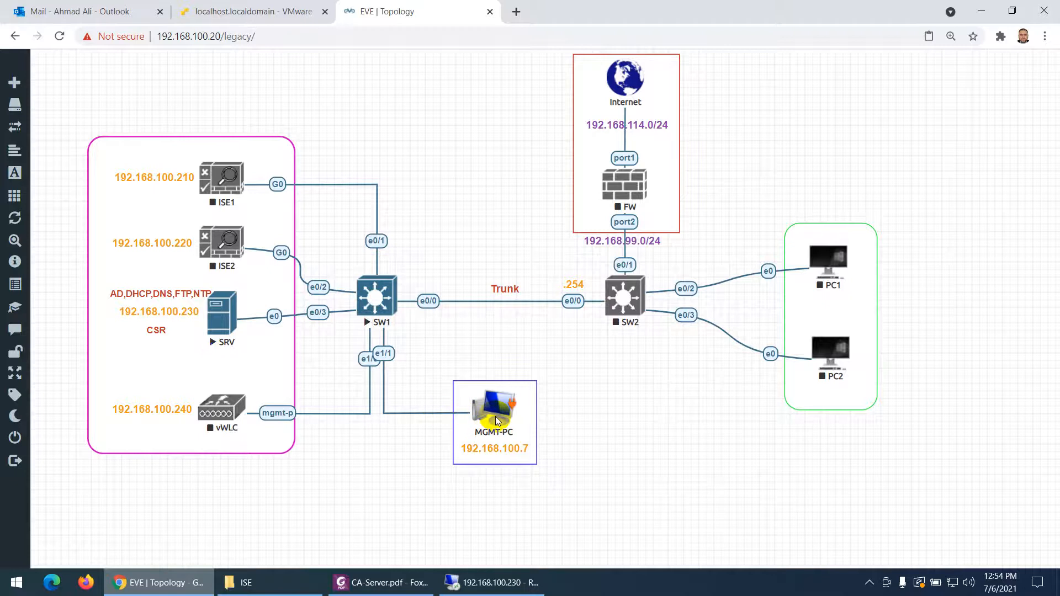
- Open a remote desktop session to the SRV node (192.168.100.230) from the EVE-NG topology
left_click(223, 329)
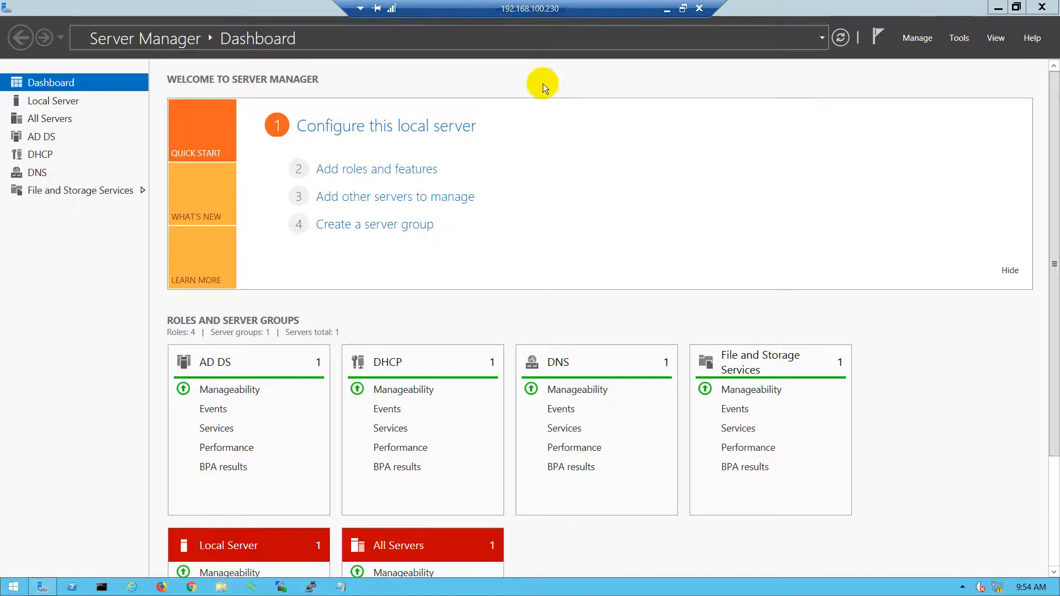
- Start the Add Roles and Features Wizard with role-based installation targeting srv.test.local
left_click(354, 174)
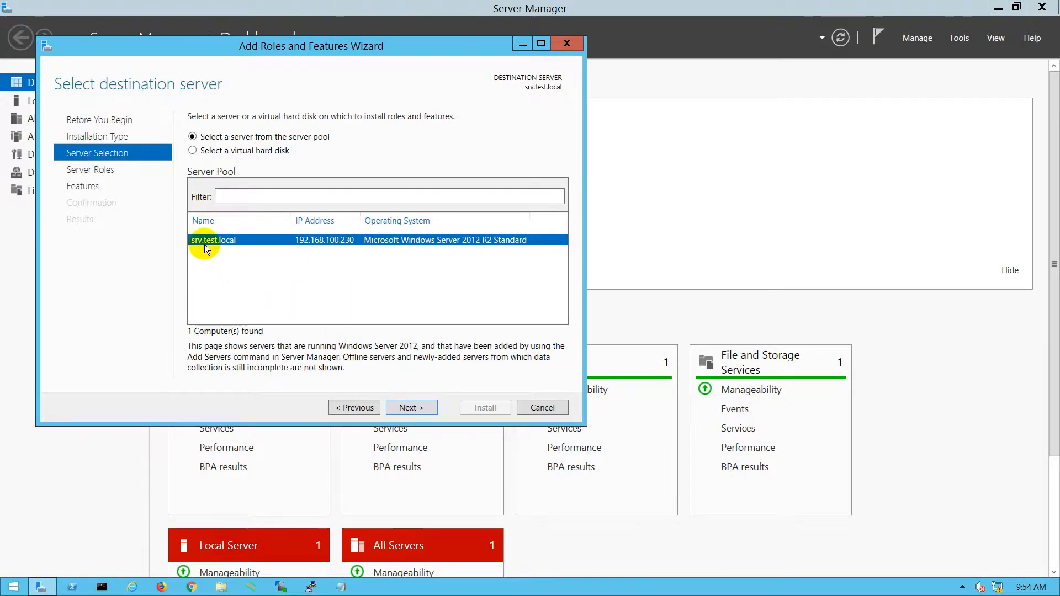
left_click(408, 408)
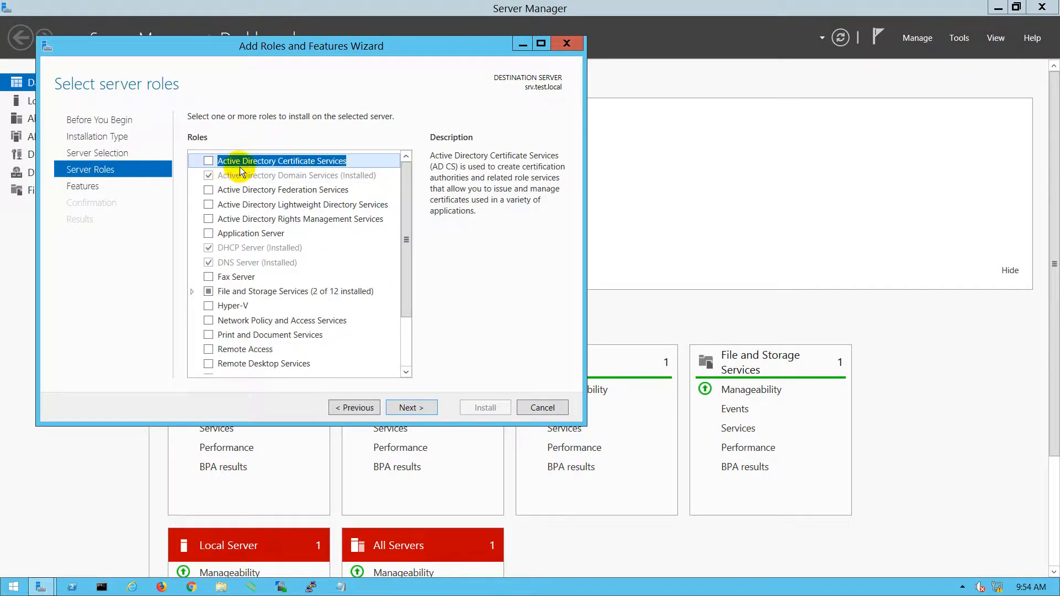
- Select Active Directory Certificate Services with its management tools and advance to the AD CS role services page
left_click(209, 162)
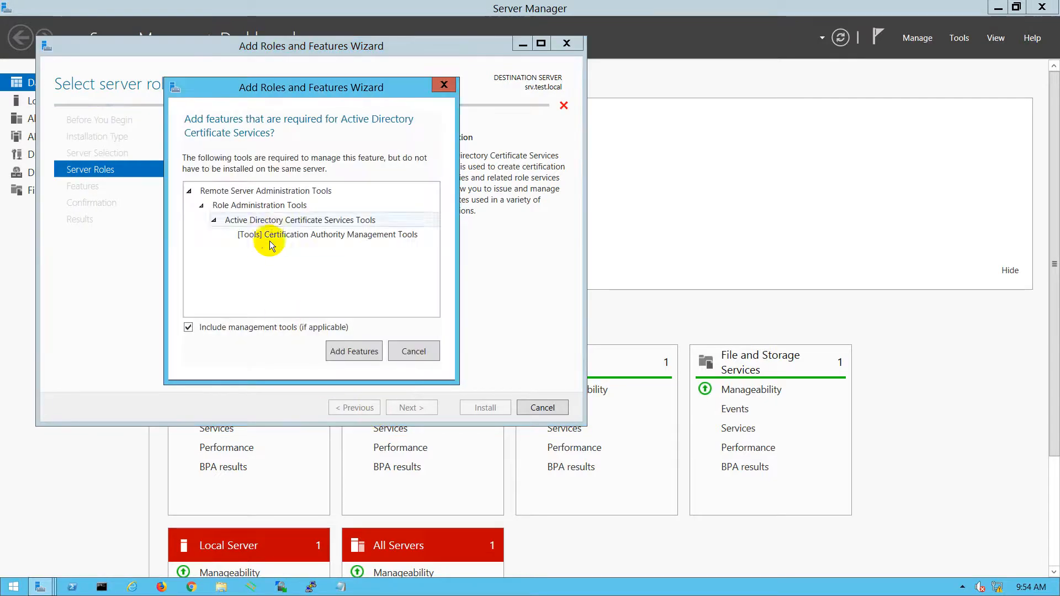
left_click(346, 351)
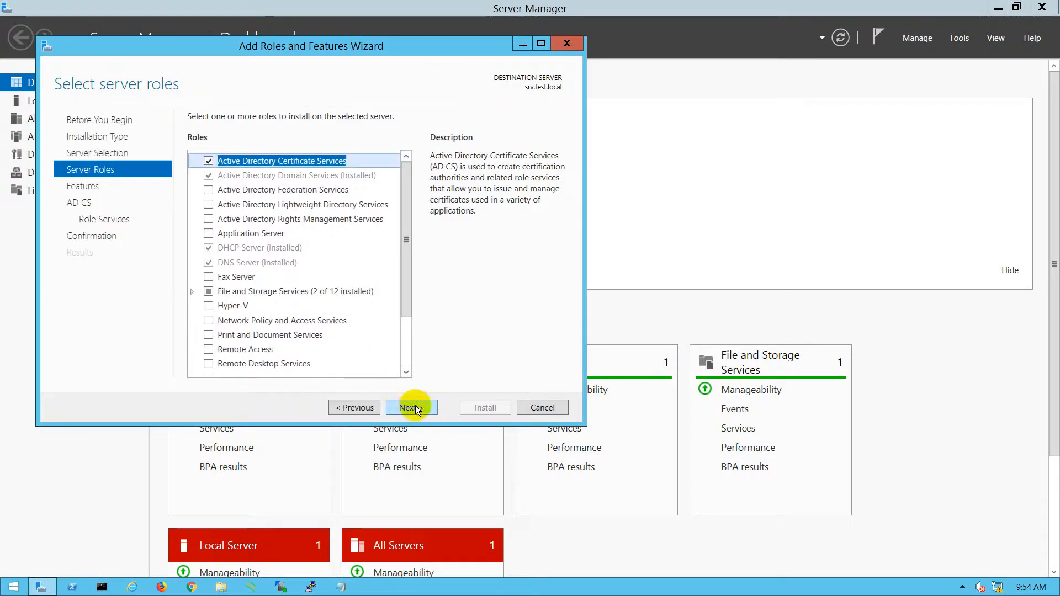
left_click(412, 407)
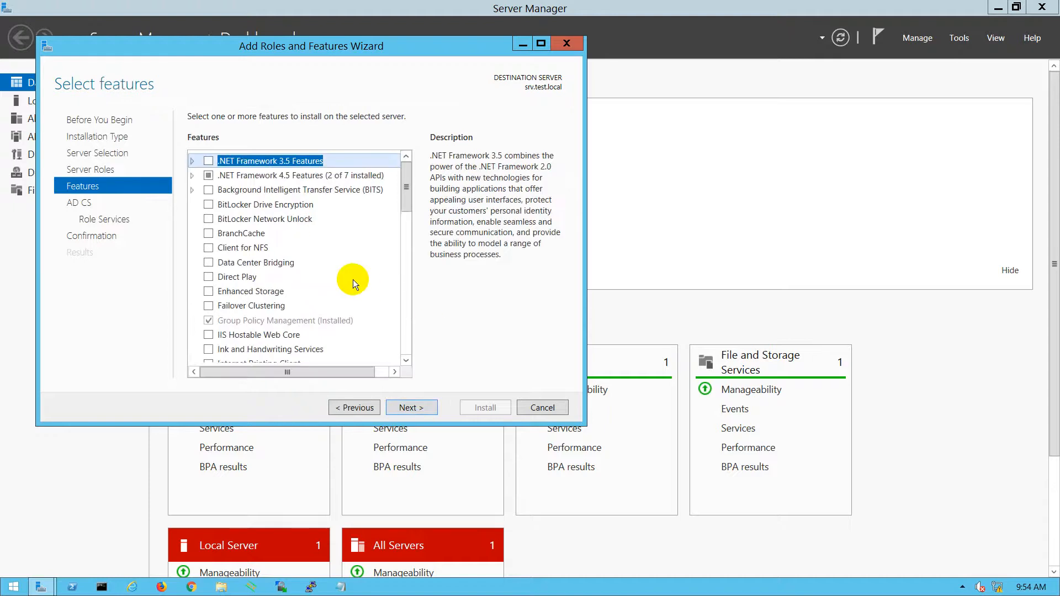
left_click(411, 407)
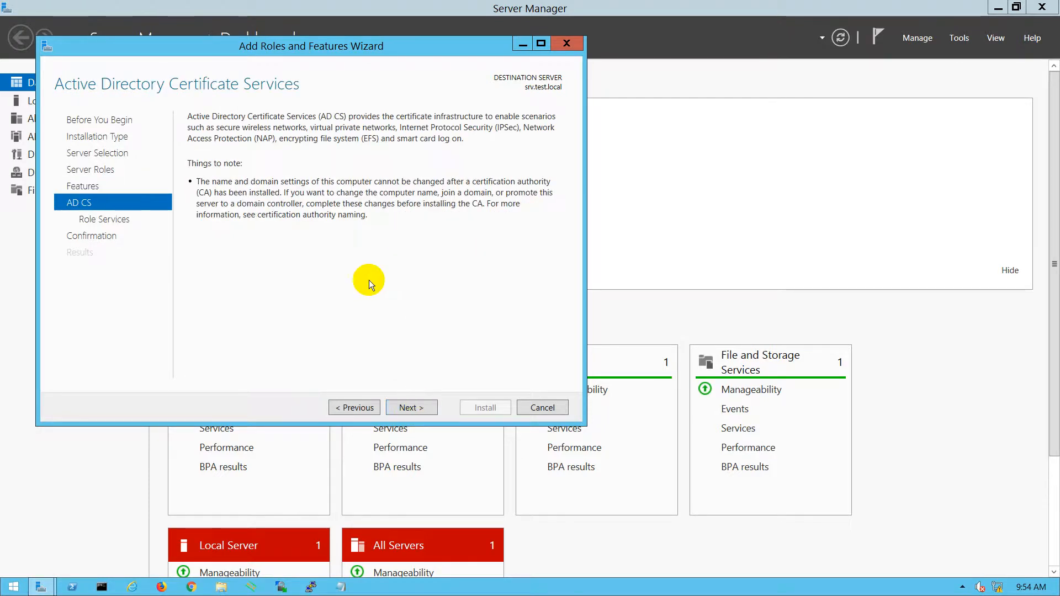
left_click(342, 409)
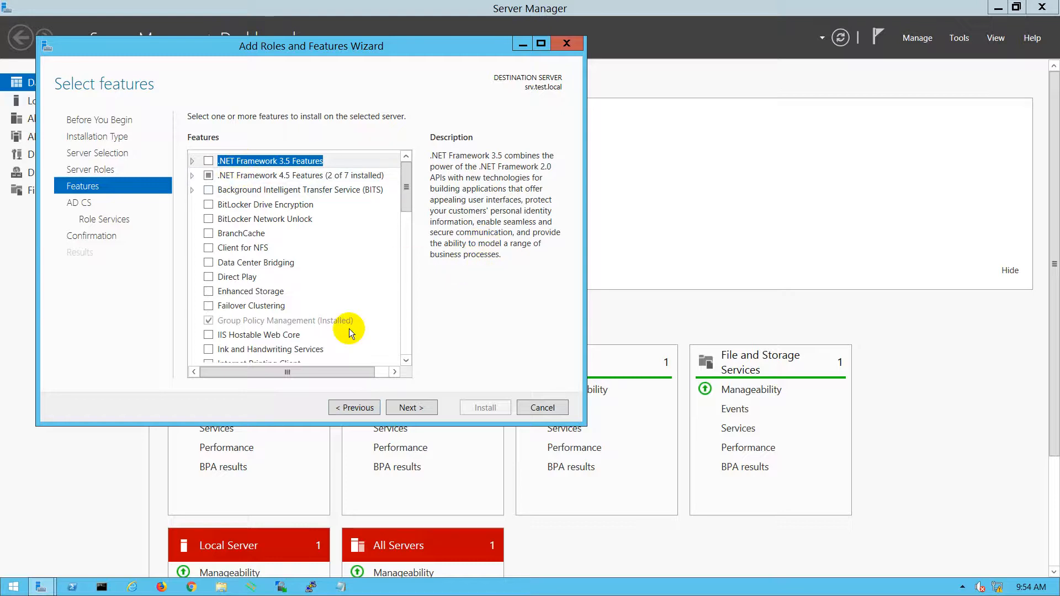
left_click(411, 409)
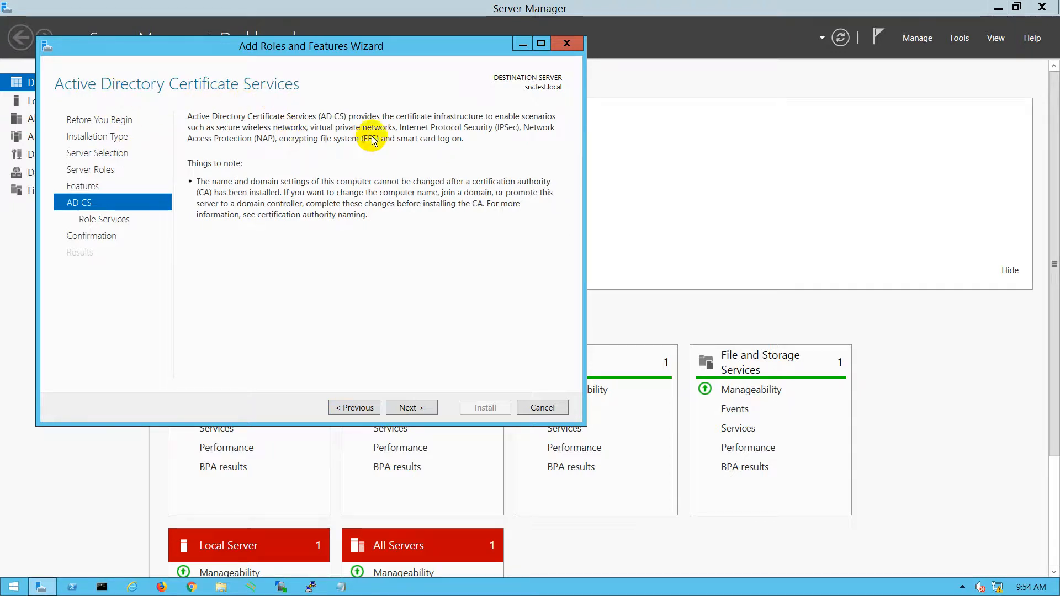
left_click(412, 407)
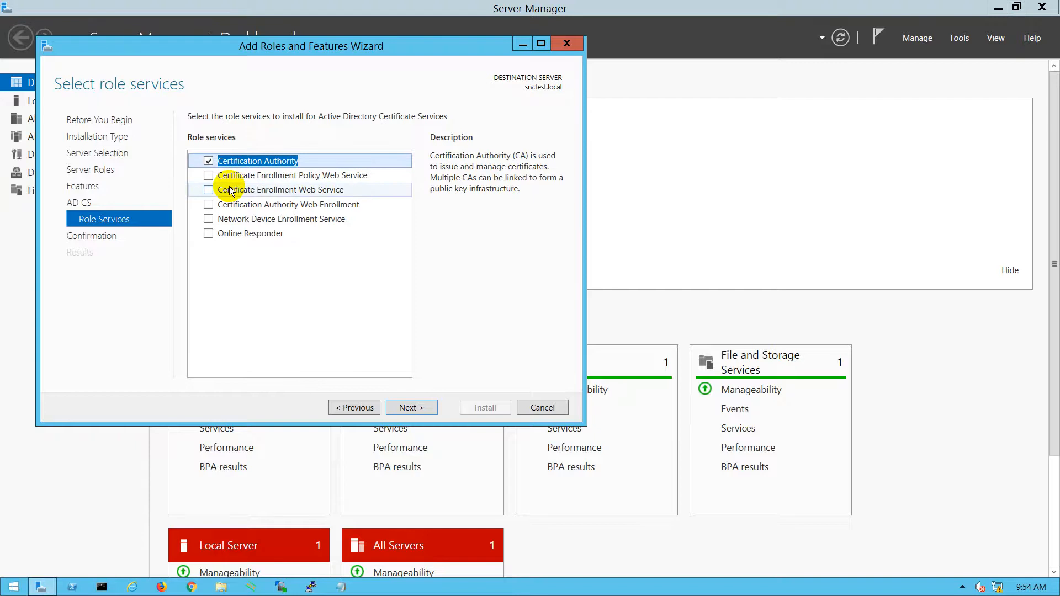
- Add Enrollment Policy Web Service, Enrollment Web Service, Web Enrollment, NDES and Online Responder with required features
left_click(209, 176)
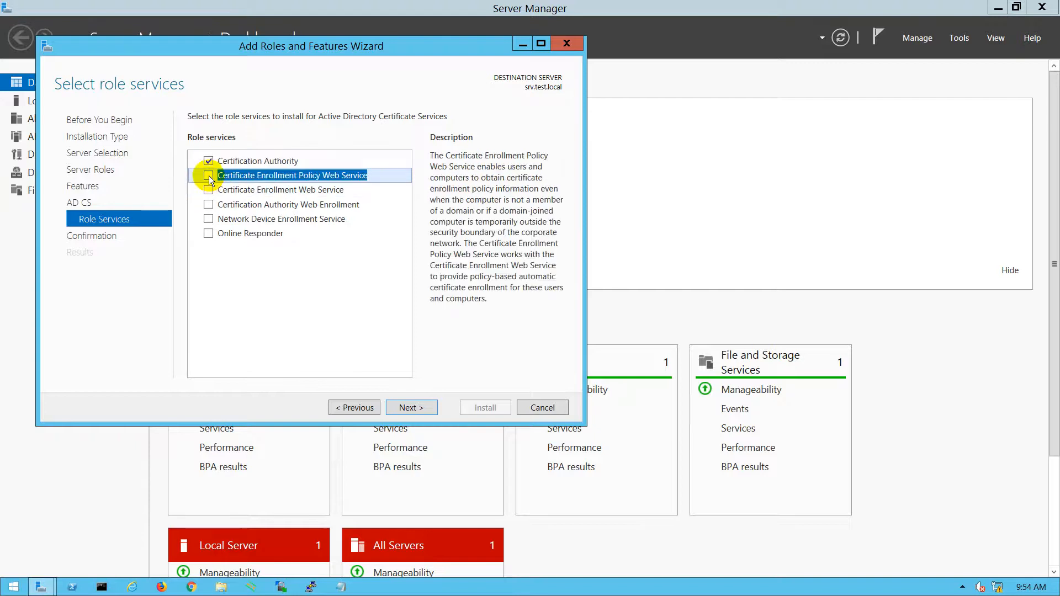
left_click(337, 352)
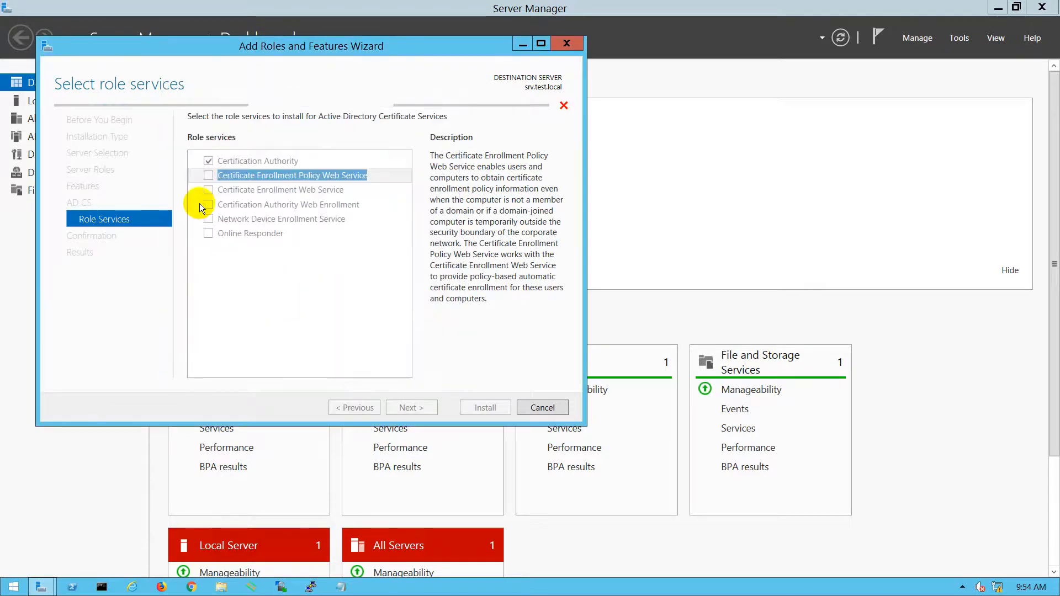
left_click(208, 190)
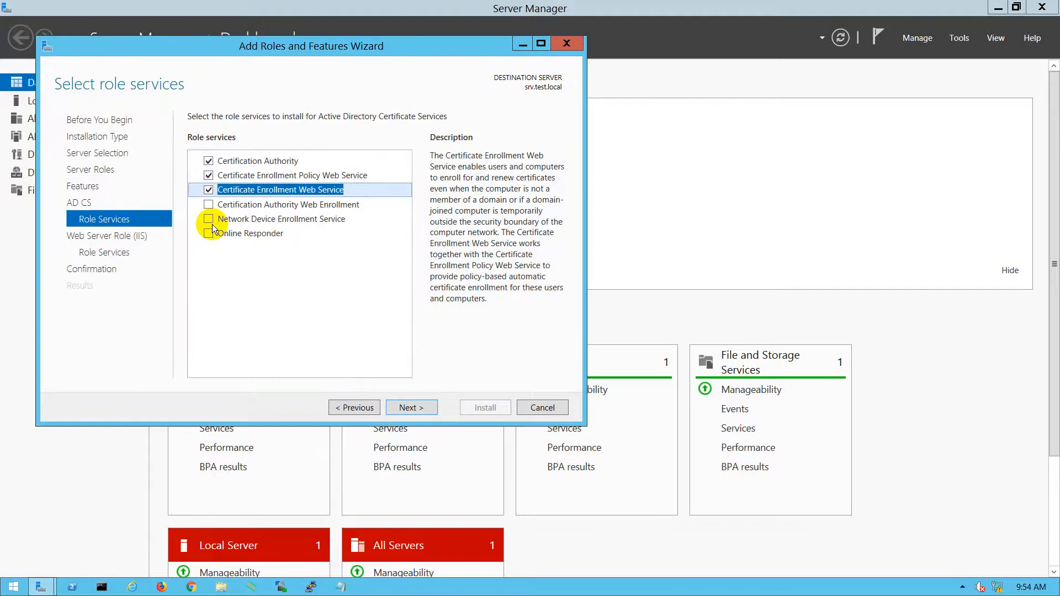
left_click(208, 205)
left_click(340, 353)
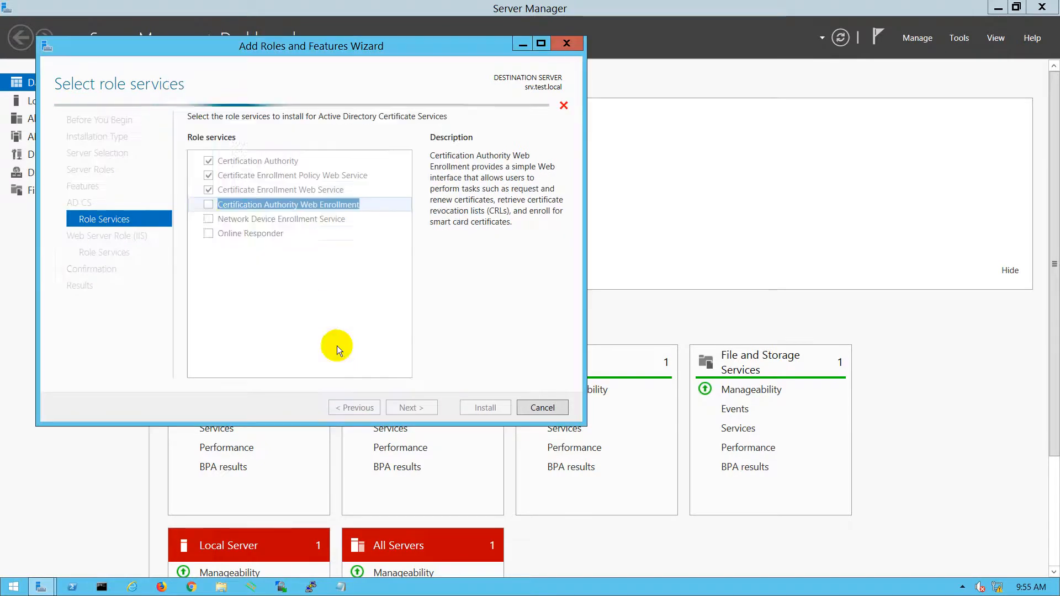
left_click(209, 219)
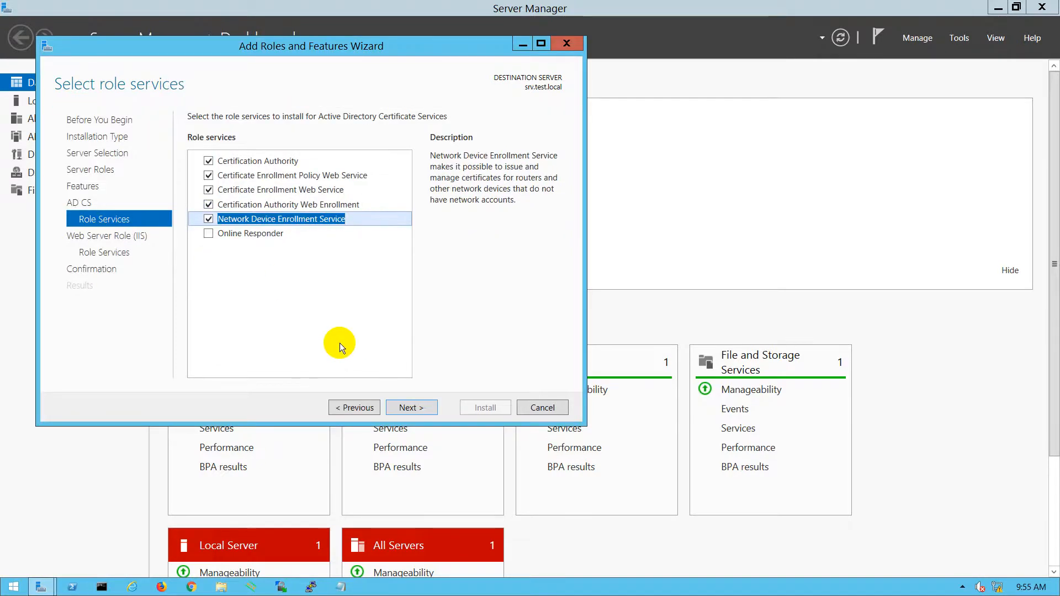
left_click(208, 234)
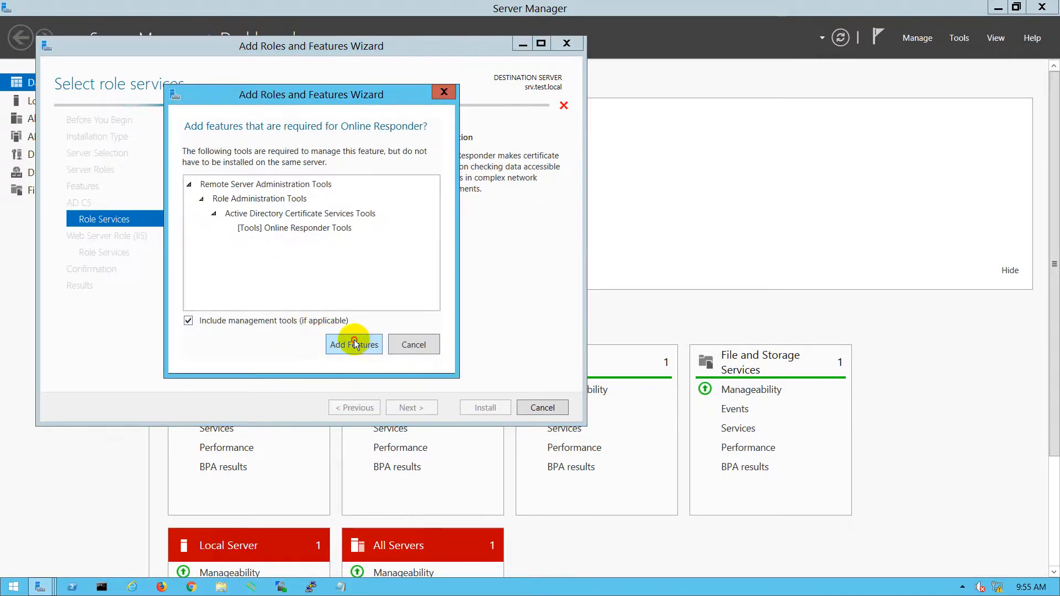
left_click(351, 343)
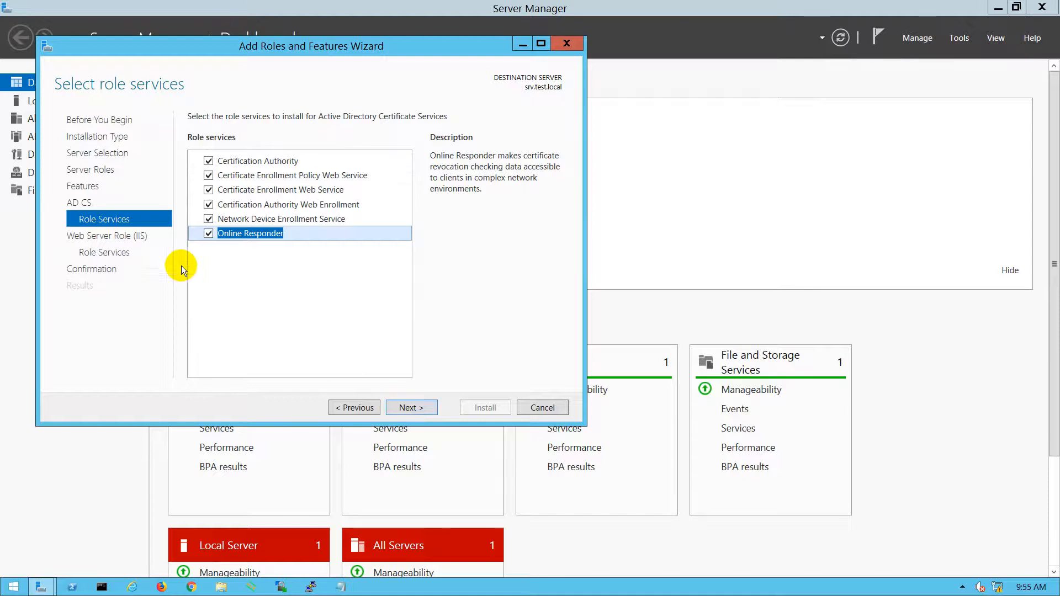
- Keep the default IIS role services, start the AD CS and IIS installation, and minimize the session
left_click(404, 408)
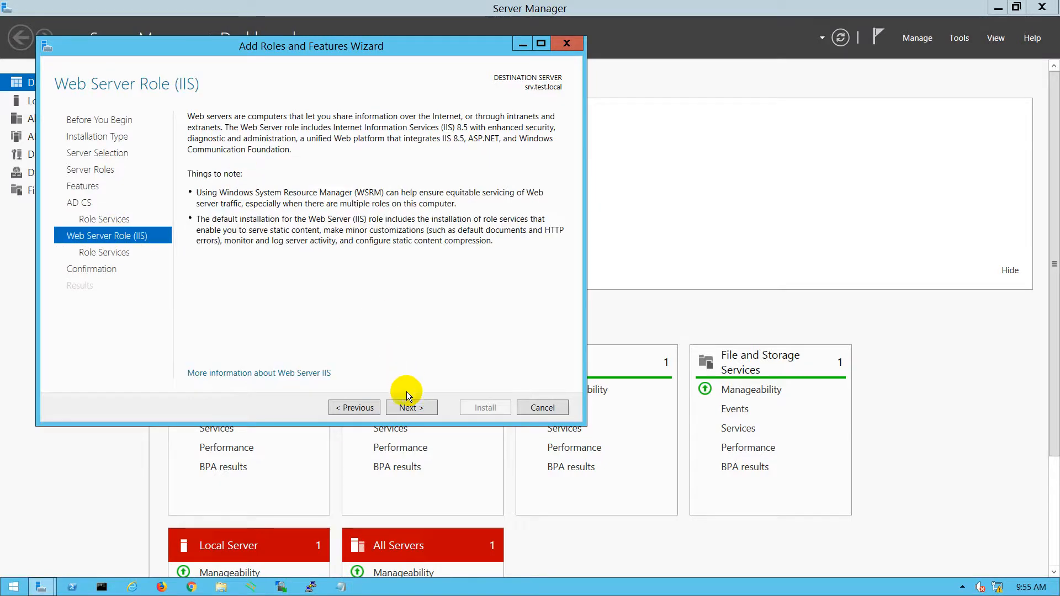
left_click(408, 409)
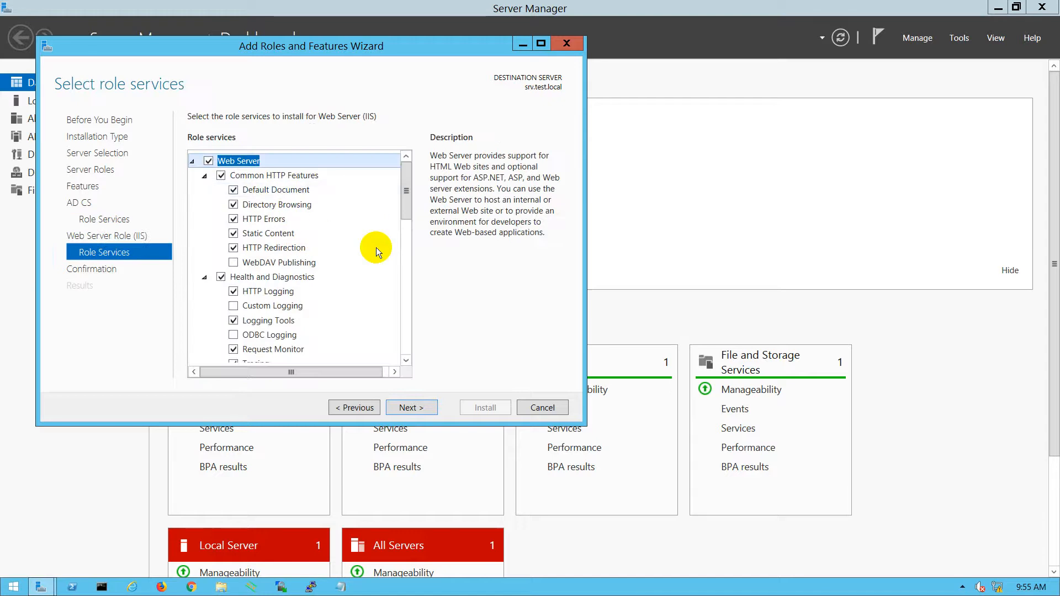
left_click(408, 410)
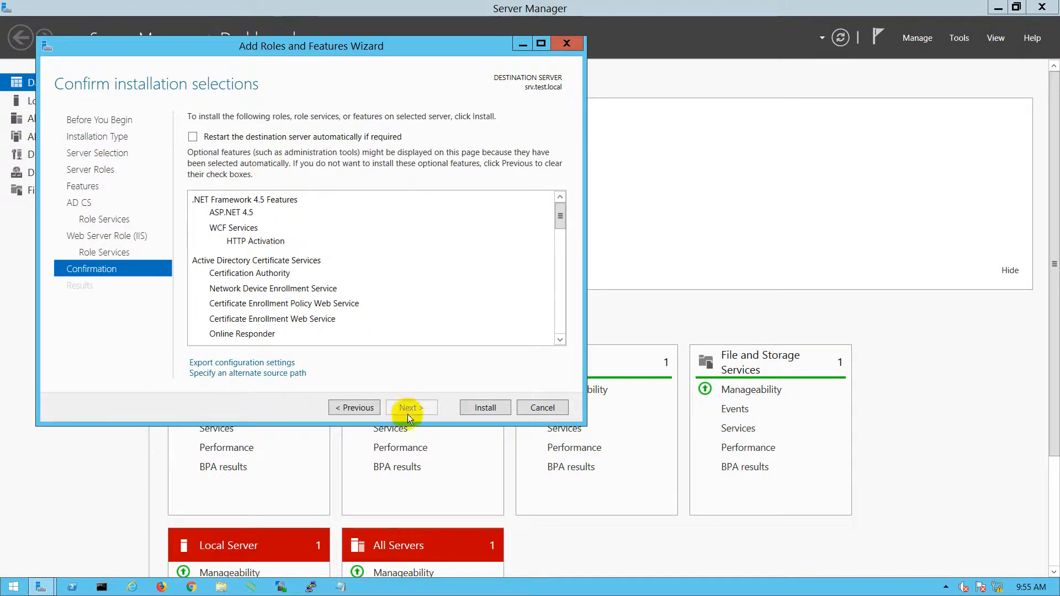
key("Return")
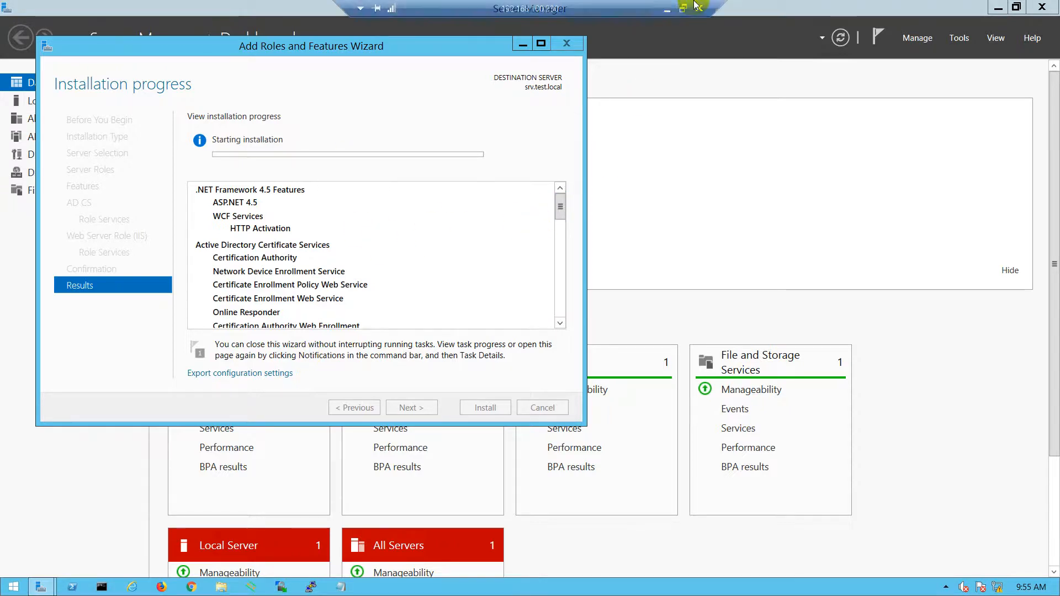
left_click(672, 10)
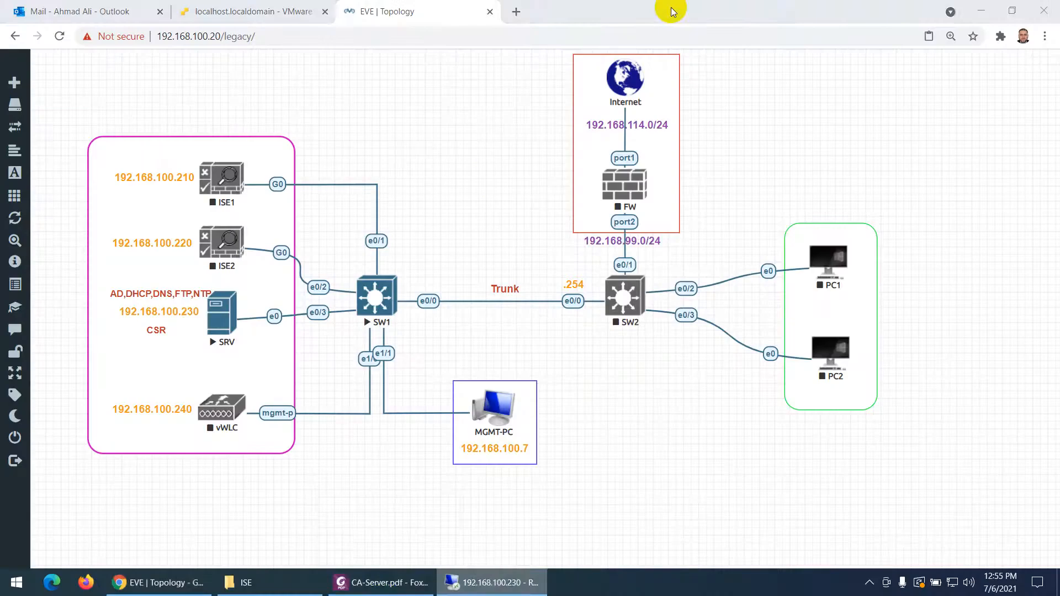
- Bring up CA-Server.pdf and scroll to its Web Server Role (IIS) step on page 3
left_click(380, 581)
scroll(397, 321, "down", 4)
scroll(397, 321, "down", 3)
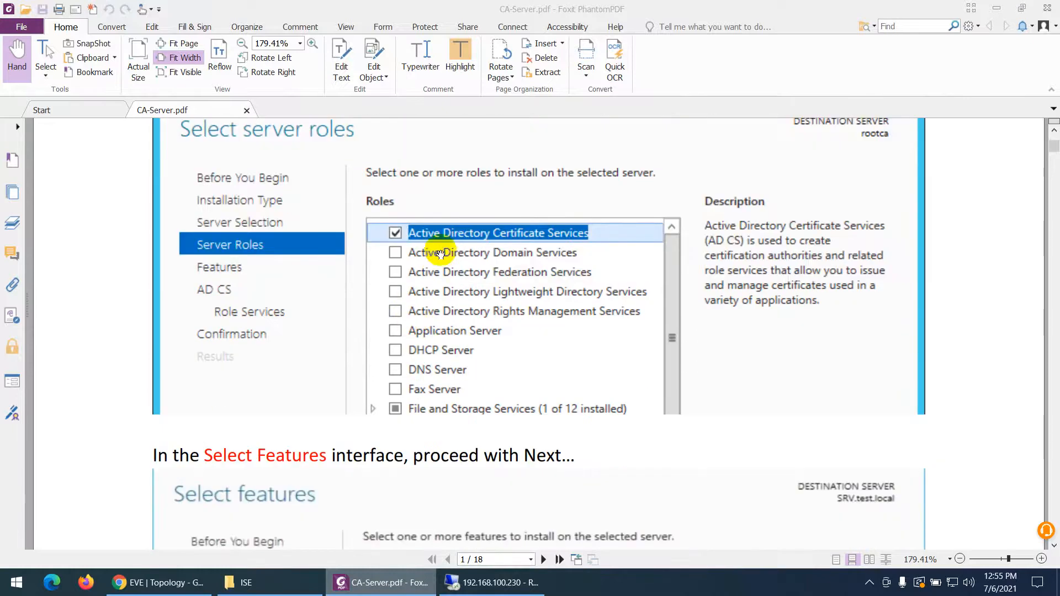
scroll(497, 259, "down", 8)
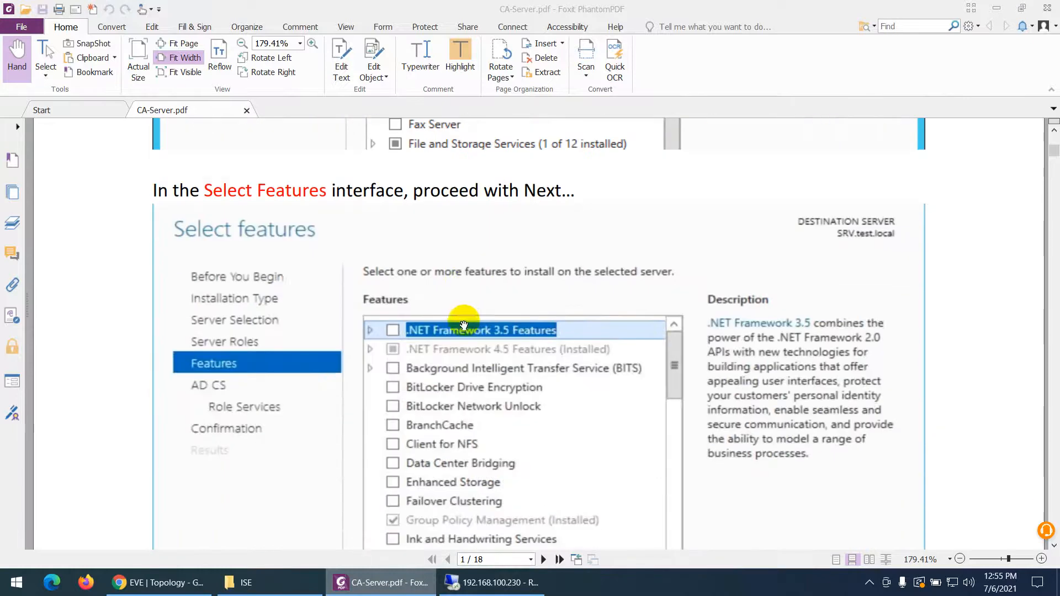
scroll(310, 266, "down", 2)
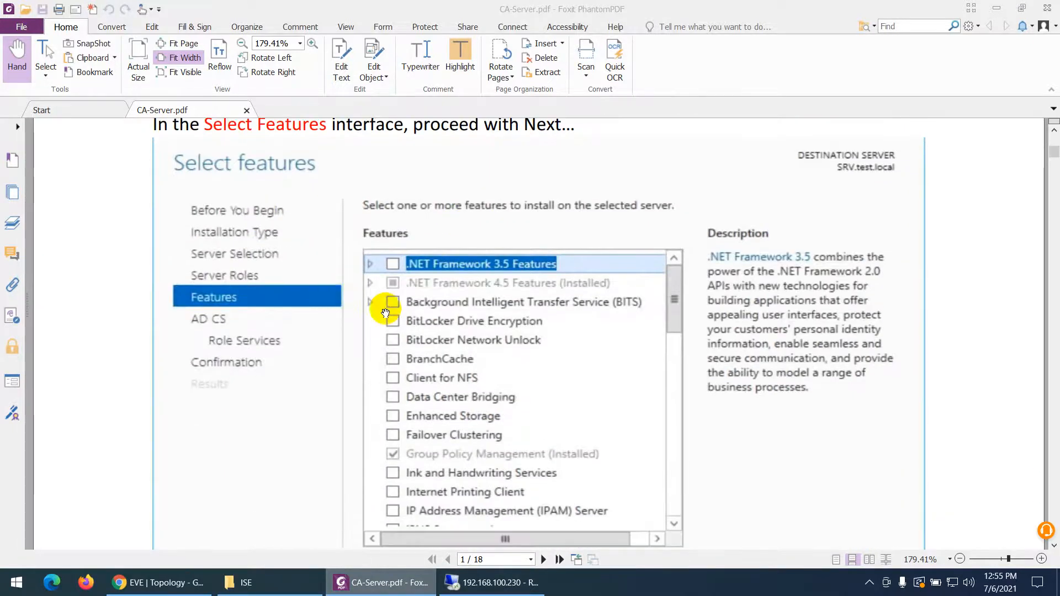
scroll(539, 339, "down", 18)
scroll(533, 377, "down", 11)
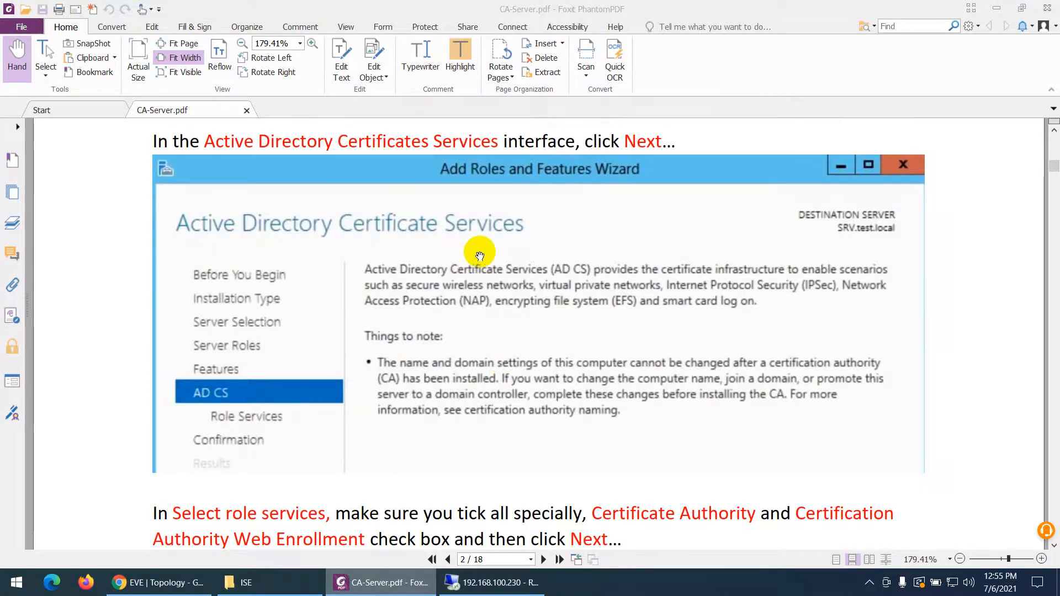
scroll(493, 255, "down", 2)
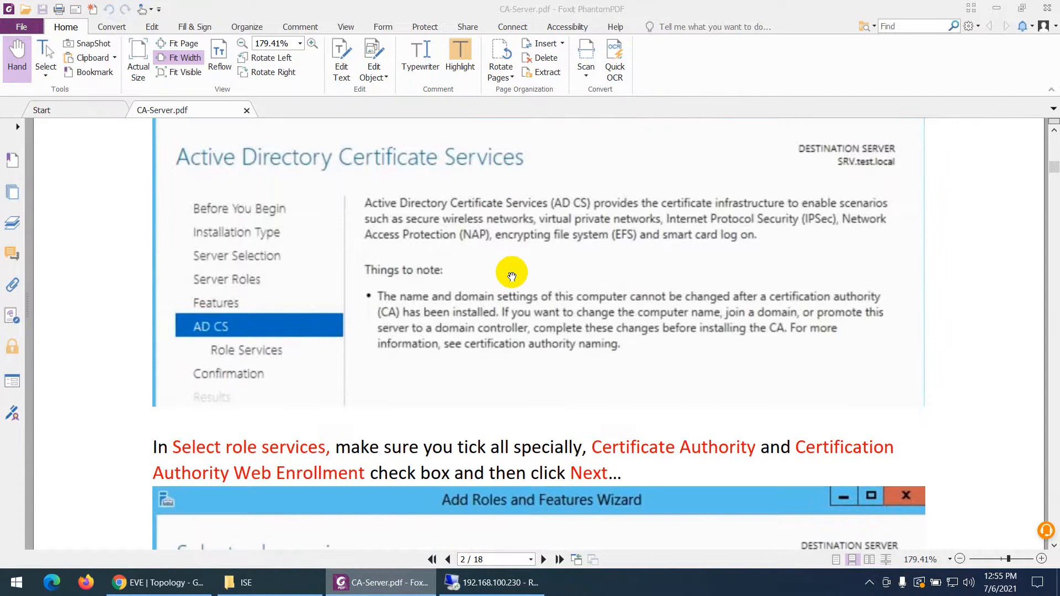
scroll(497, 272, "down", 8)
scroll(409, 320, "down", 3)
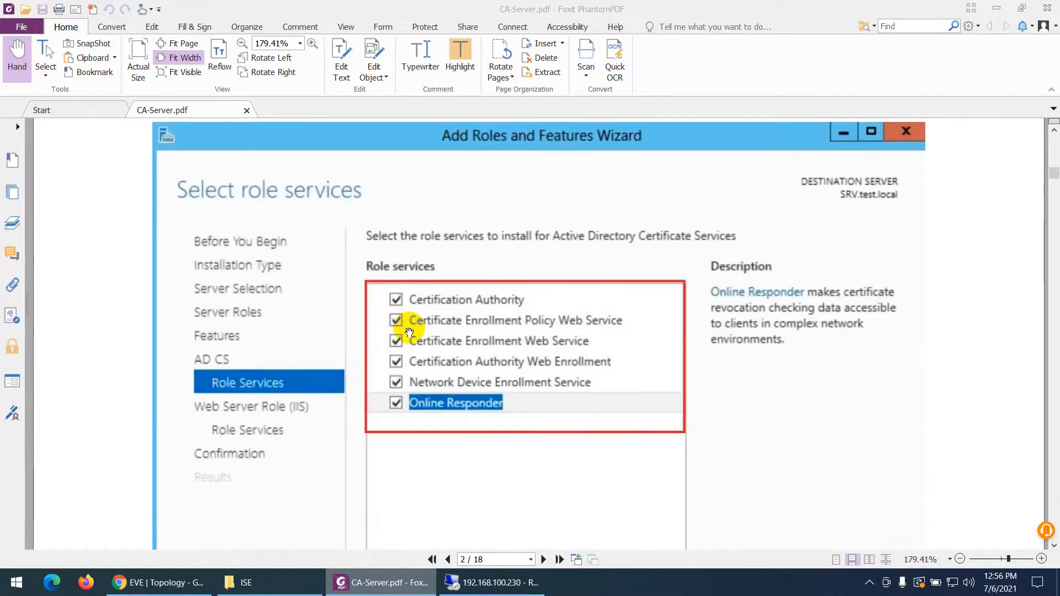
scroll(436, 406, "down", 20)
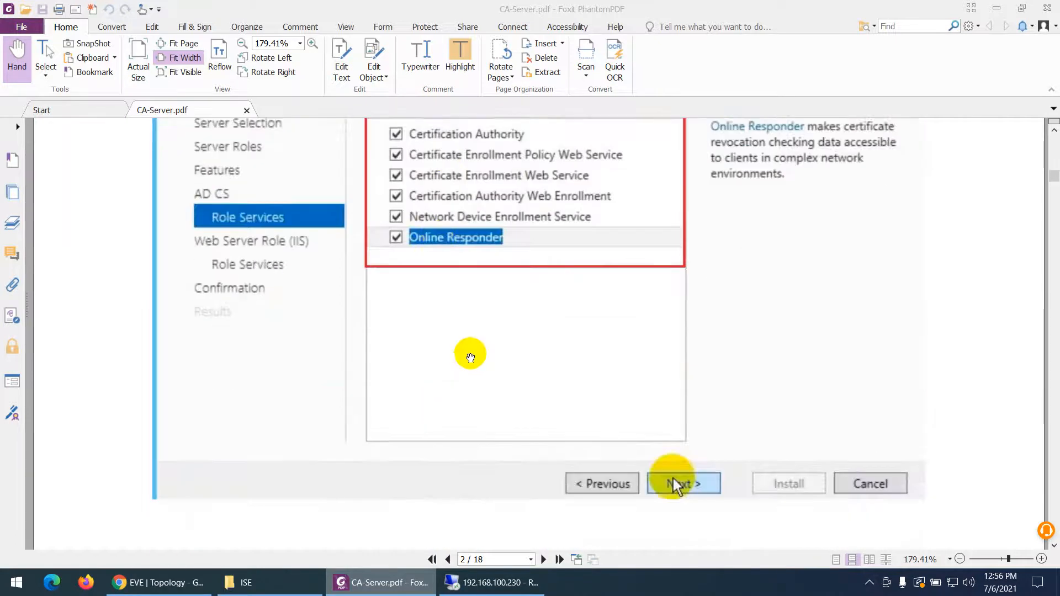
scroll(524, 355, "down", 2)
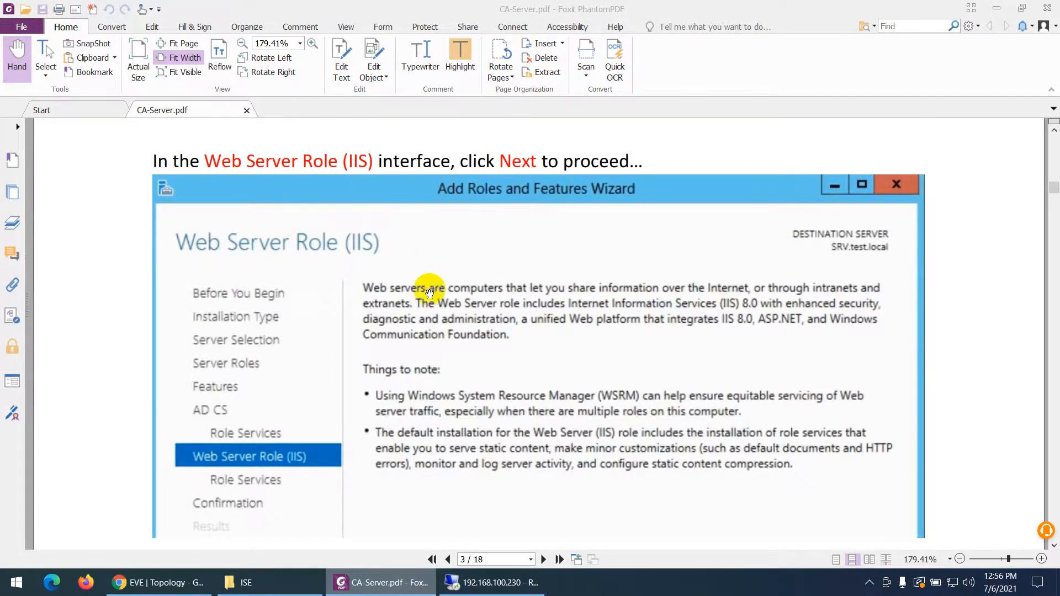
- Read ahead to the guide's Configure AD CS step on page 4, then return to the SRV session
scroll(434, 328, "down", 12)
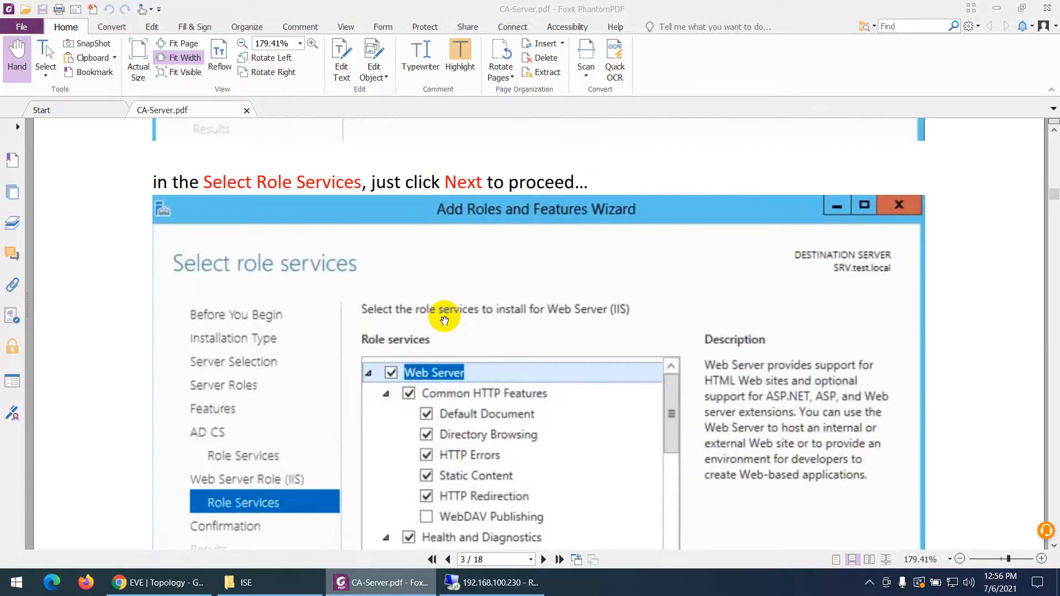
scroll(443, 321, "down", 5)
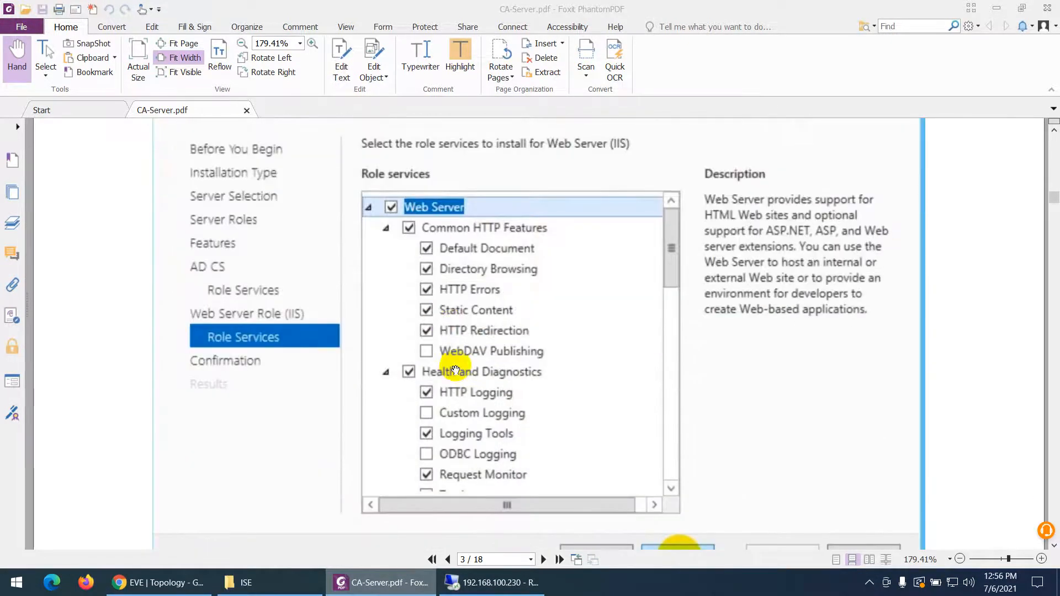
scroll(353, 301, "up", 2)
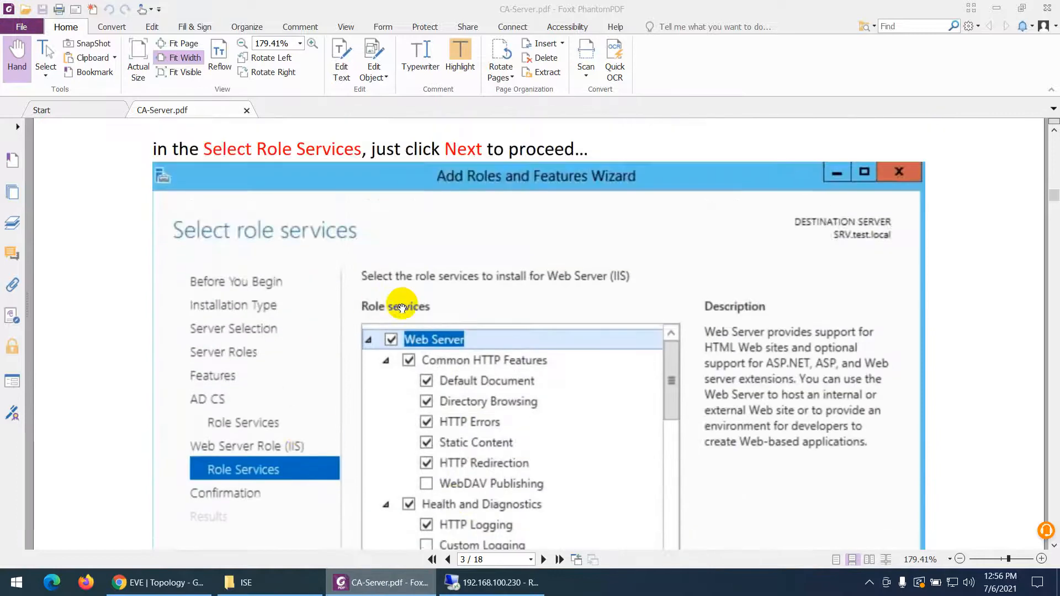
scroll(402, 303, "down", 5)
scroll(526, 345, "down", 6)
scroll(526, 345, "down", 12)
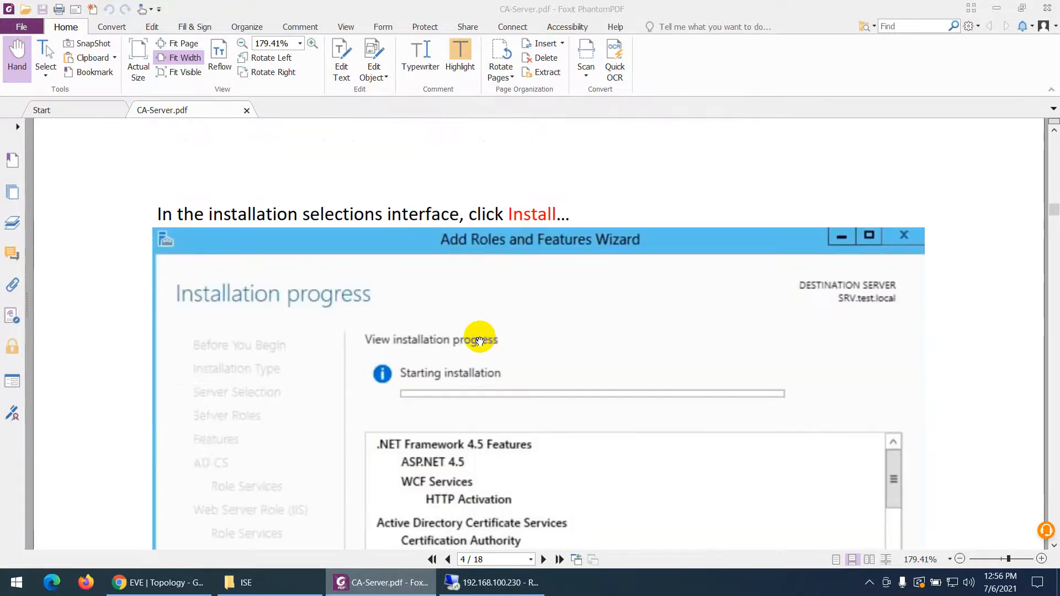
scroll(428, 324, "down", 7)
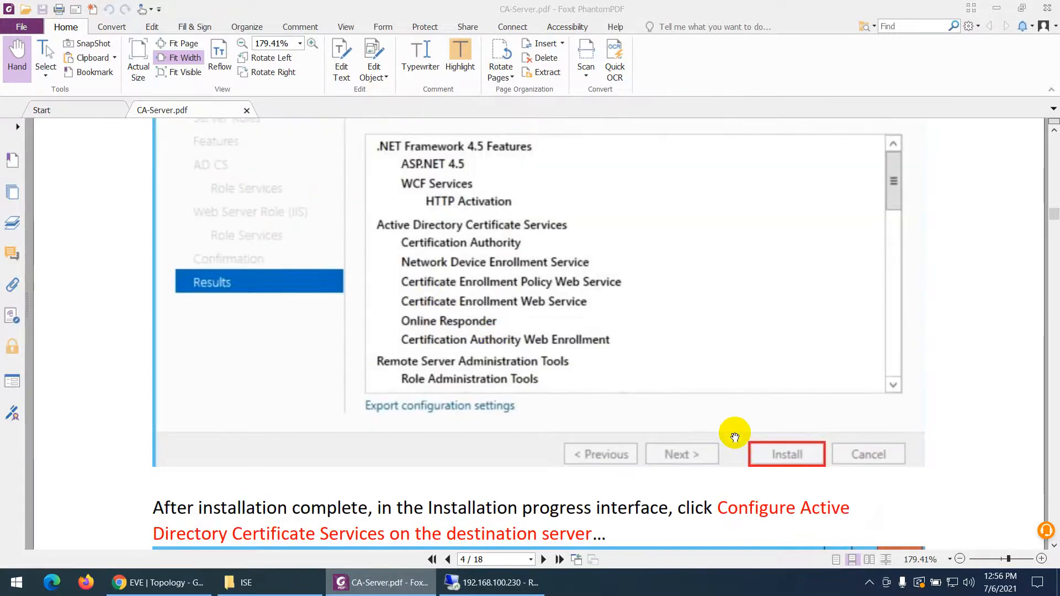
scroll(529, 318, "up", 4)
scroll(469, 340, "down", 12)
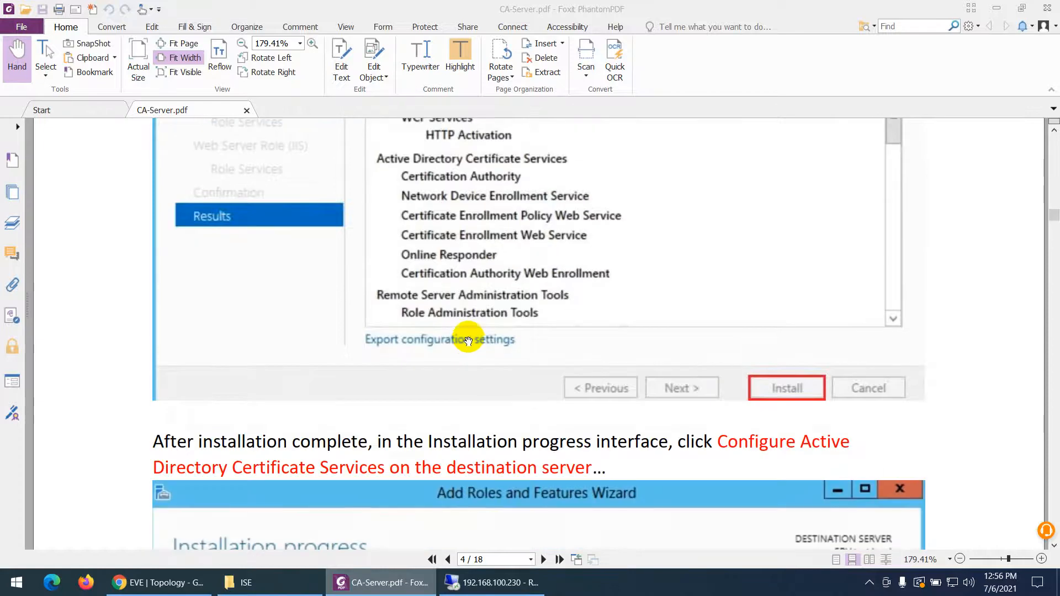
scroll(469, 338, "down", 4)
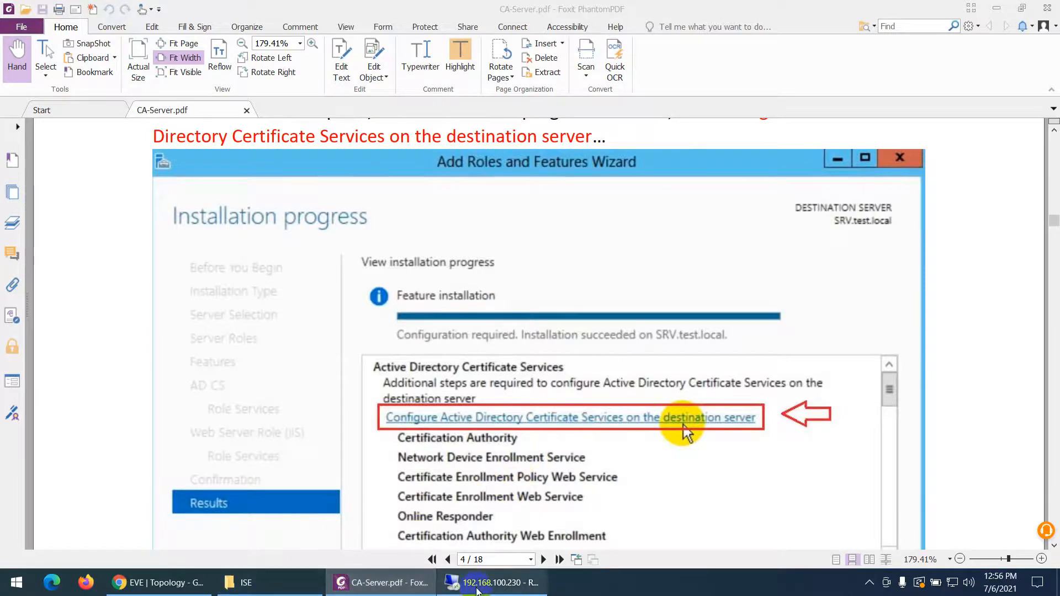
left_click(498, 583)
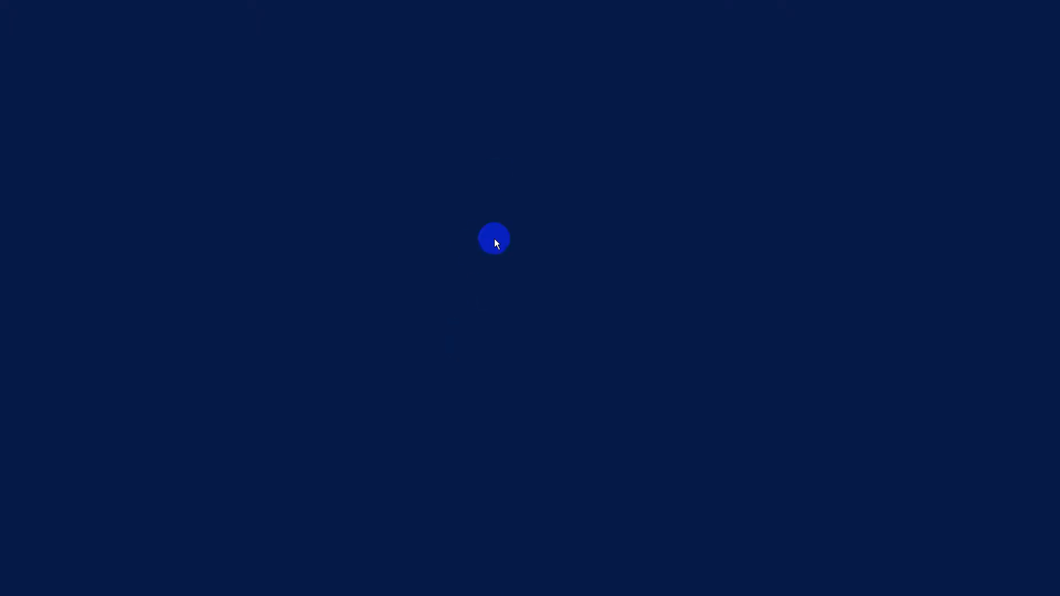
- Check the wizard's role installation progress on srv.test.local in the SRV session
mouse_move(588, 3)
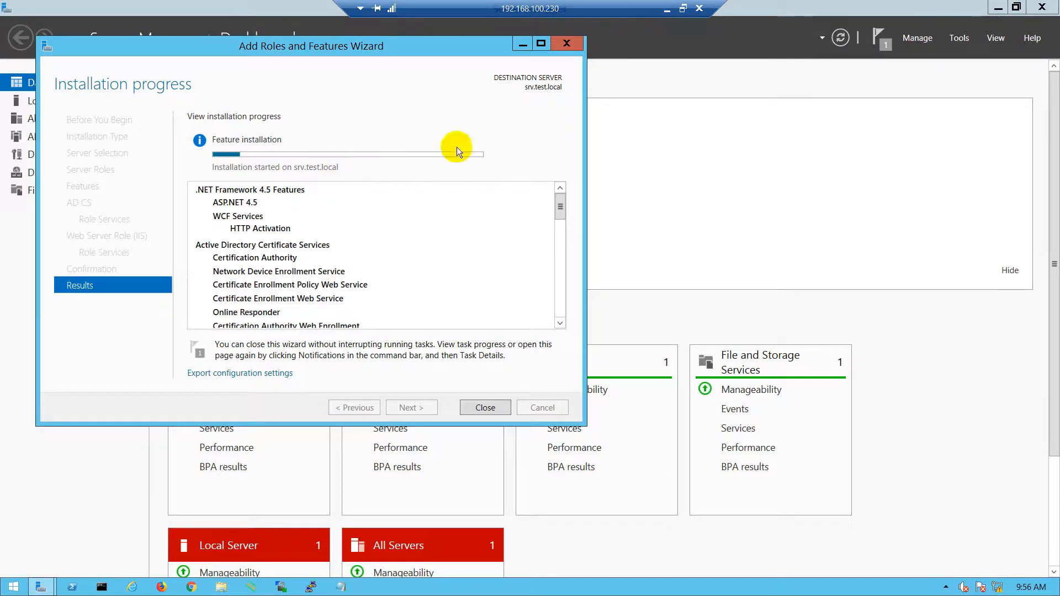
- Review the guide's Configure AD CS step, then return to SRV where installation has succeeded
left_click(667, 11)
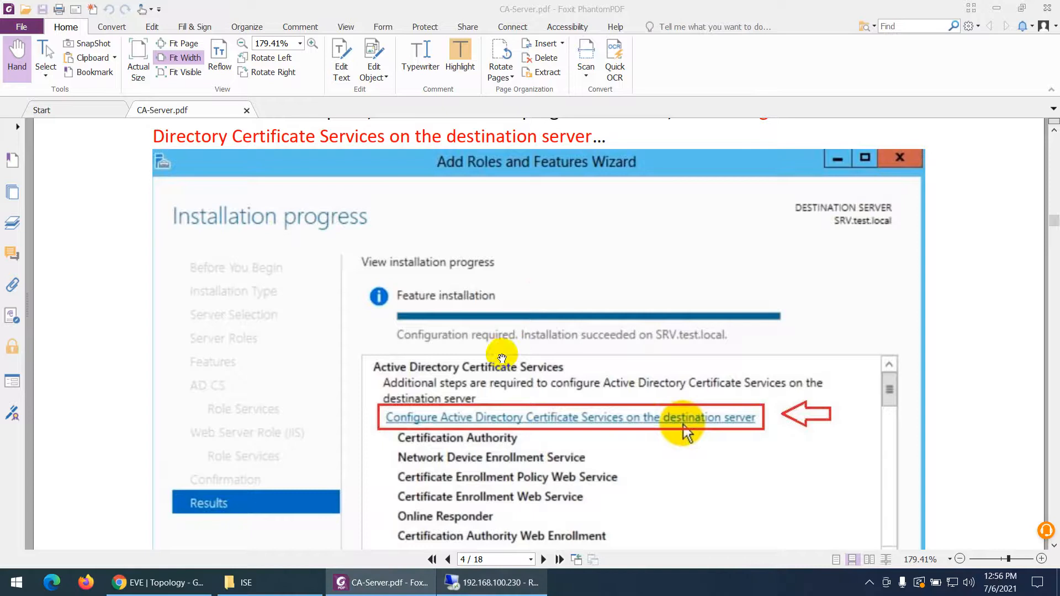
scroll(684, 365, "down", 2)
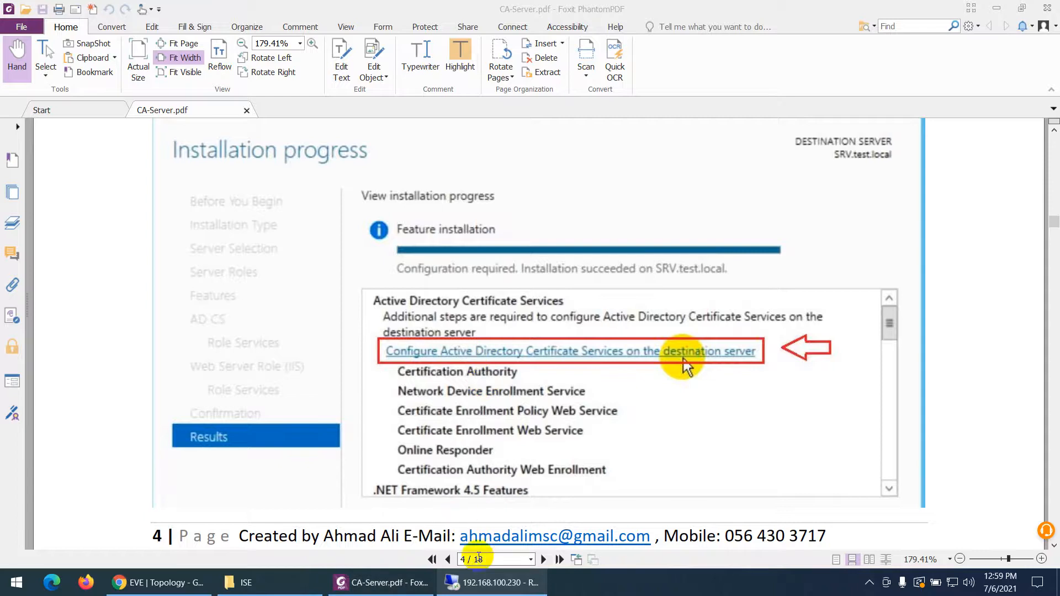
left_click(493, 585)
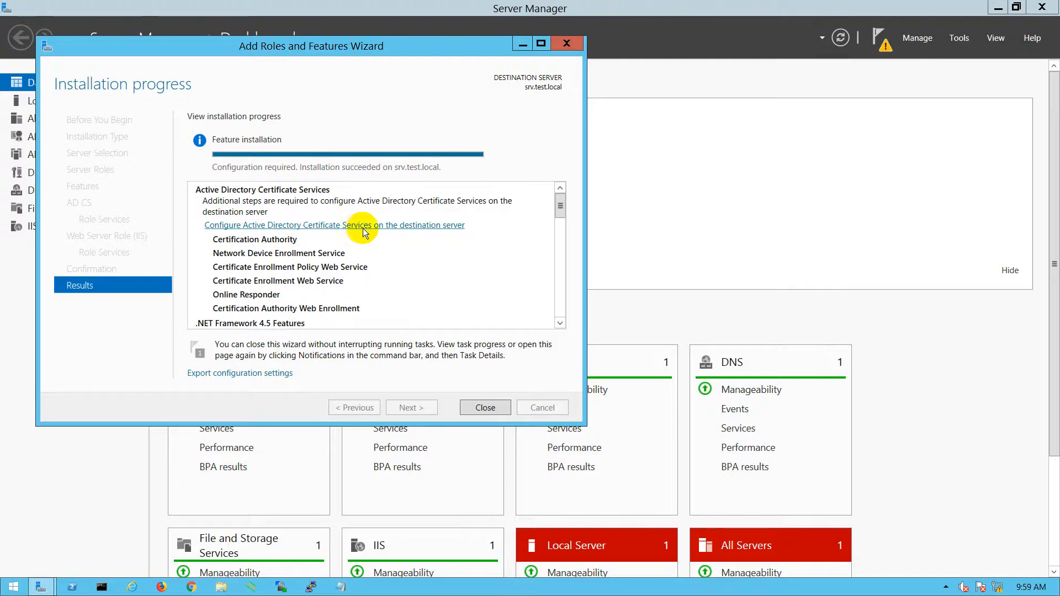
- Launch the AD CS configuration wizard from the installation results and open Server Manager's Tools menu
left_click(436, 228)
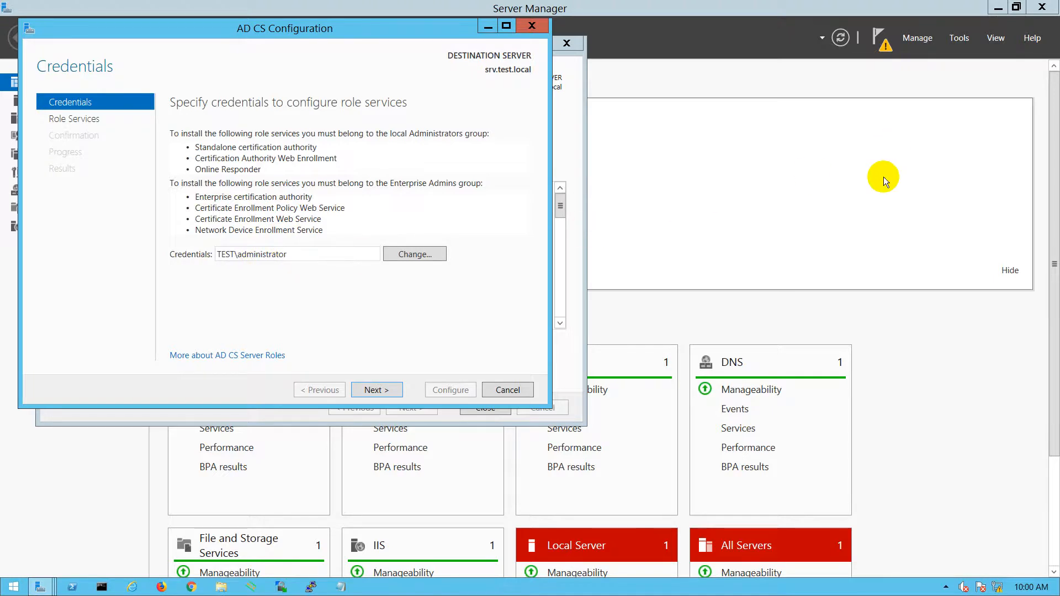
left_click(959, 38)
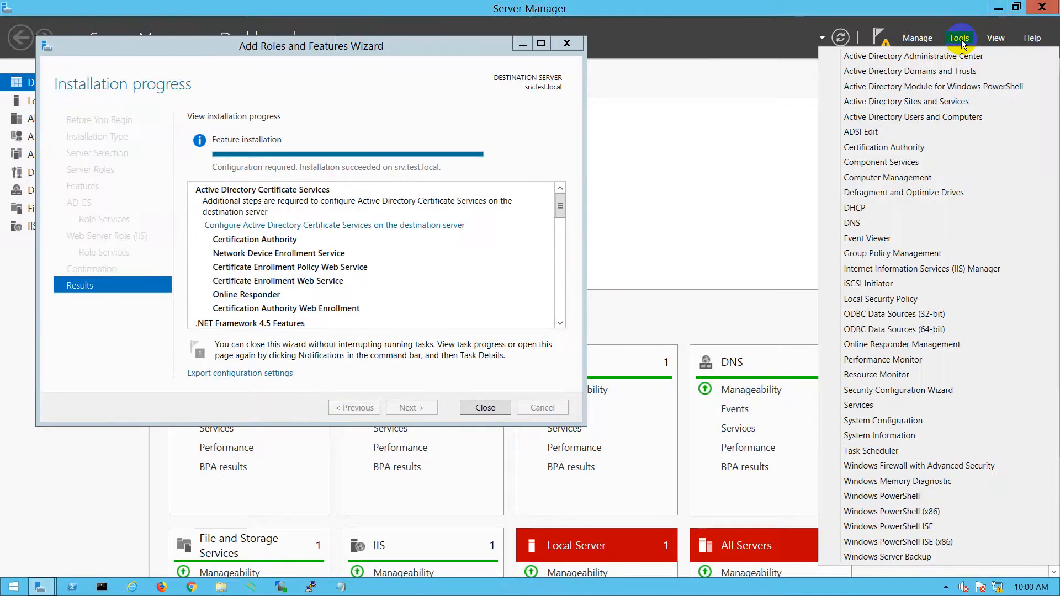
- In Active Directory Users and Computers, open the Administrator account's group memberships under Users
left_click(918, 118)
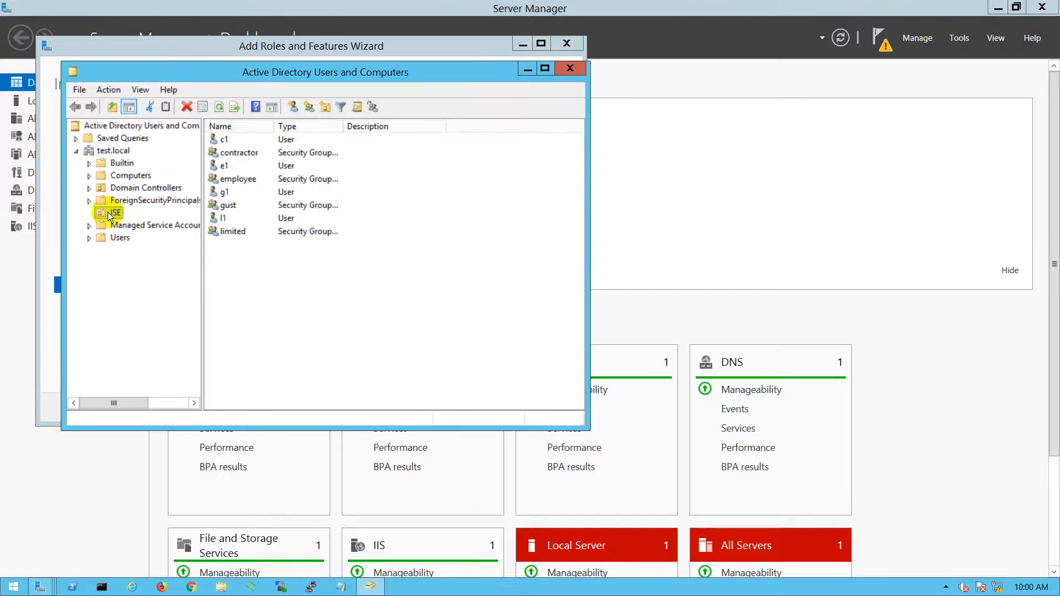
left_click(112, 243)
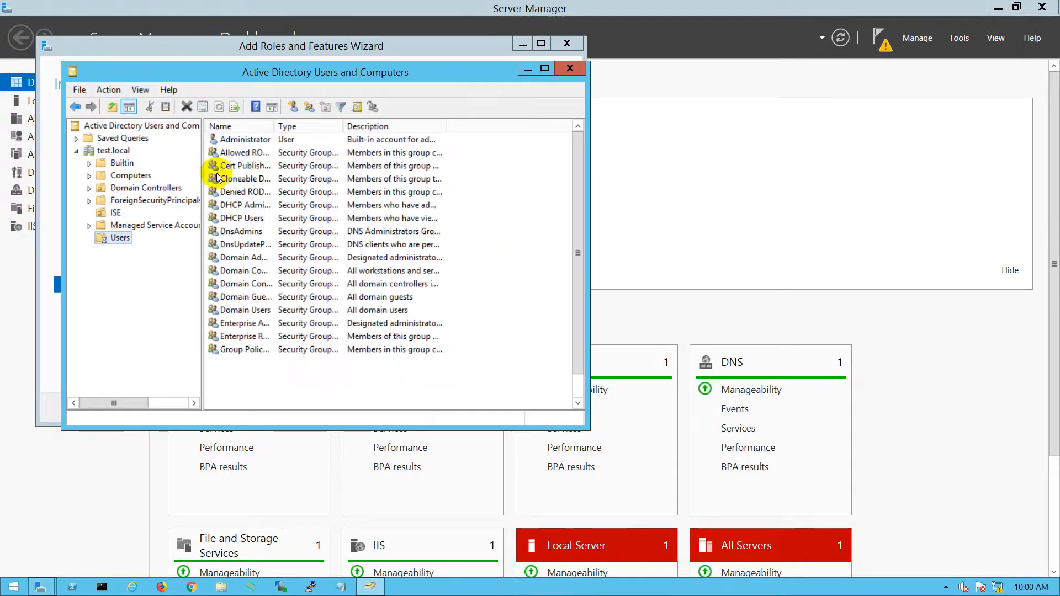
left_click(246, 140)
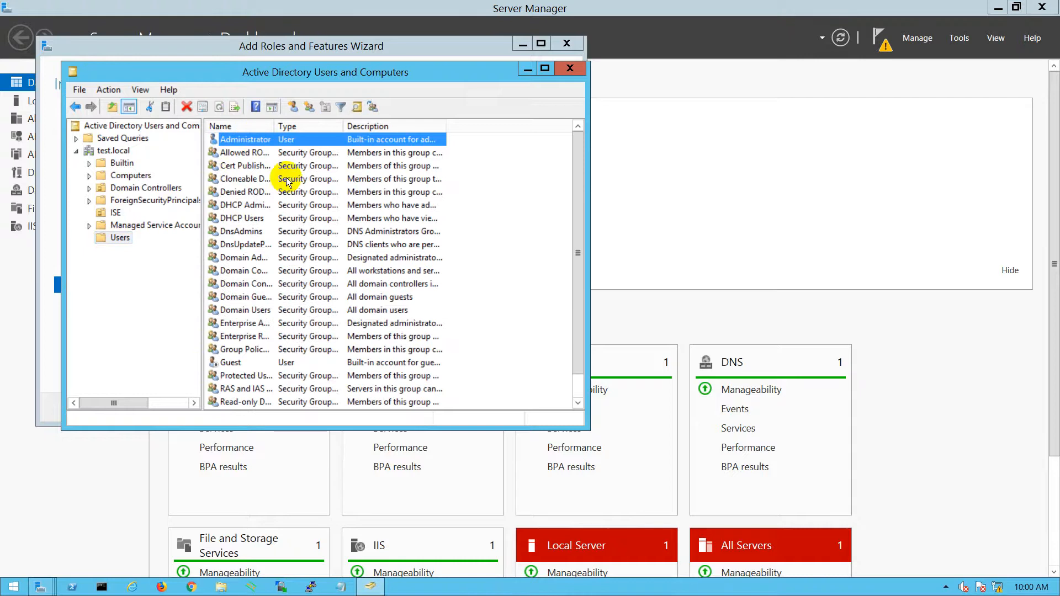
key("Return")
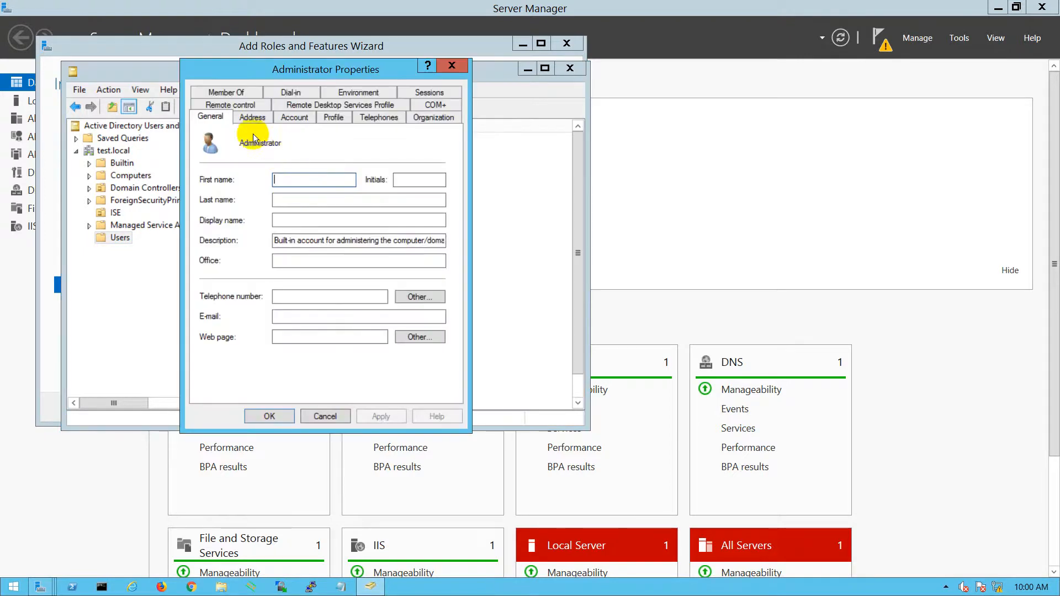
left_click(225, 91)
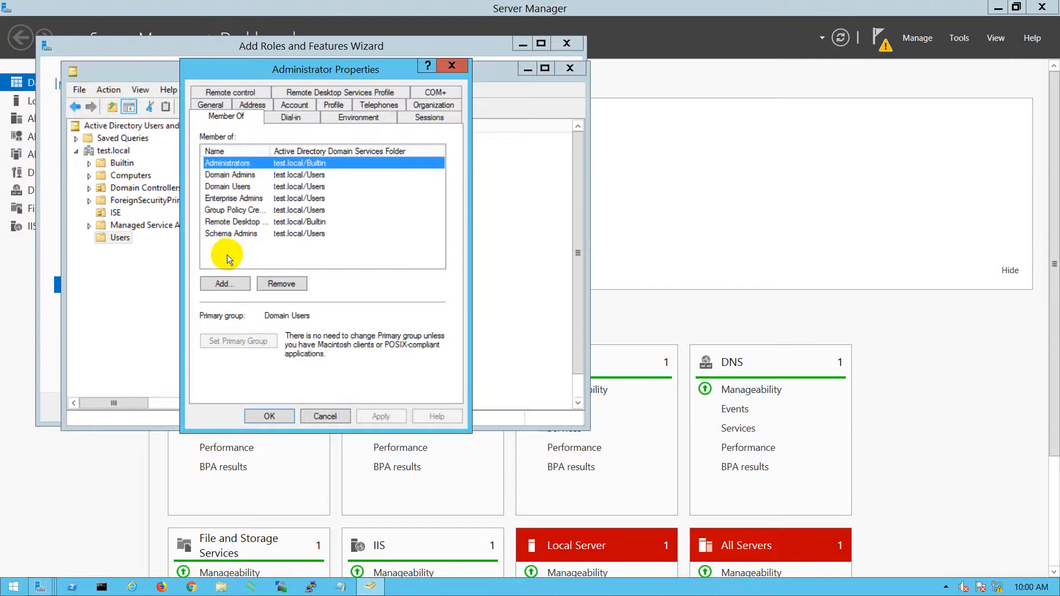
- Add Administrator to the IIS_IUSRS group, apply the change, and close the console
left_click(220, 284)
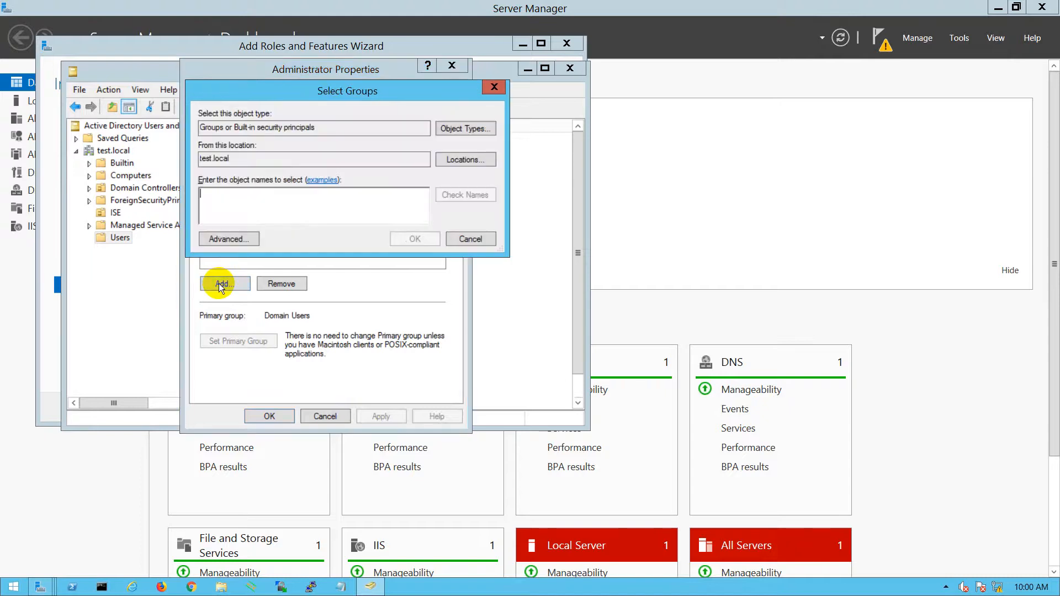
type("i")
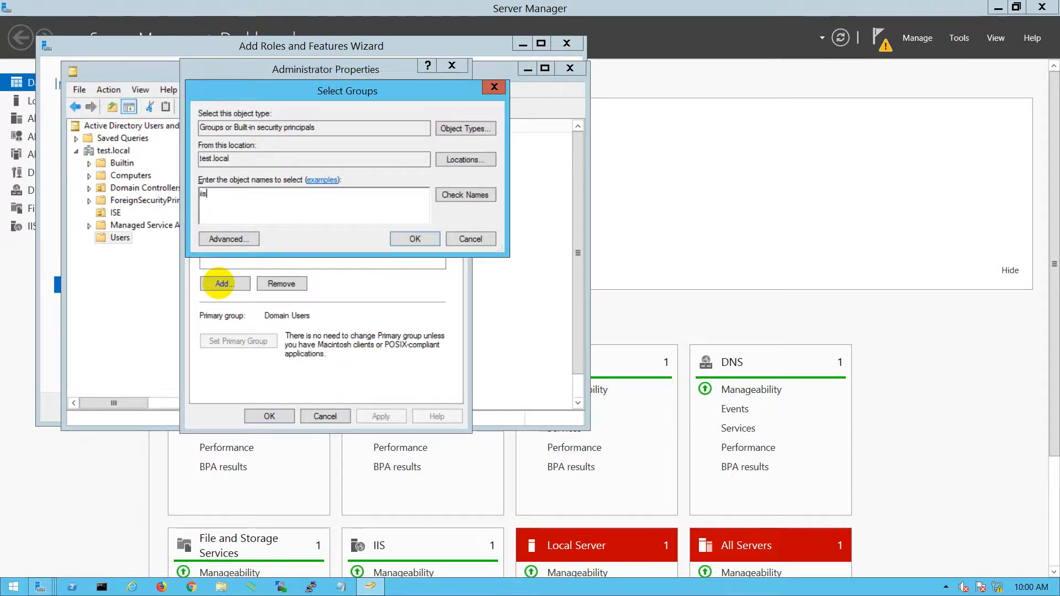
type("is")
left_click(453, 192)
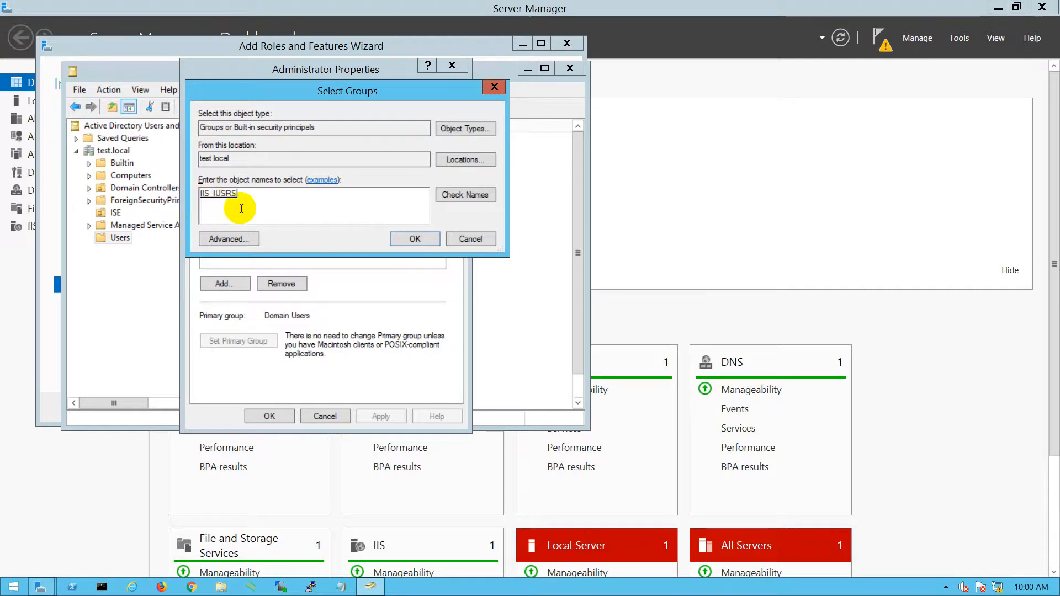
left_click(410, 238)
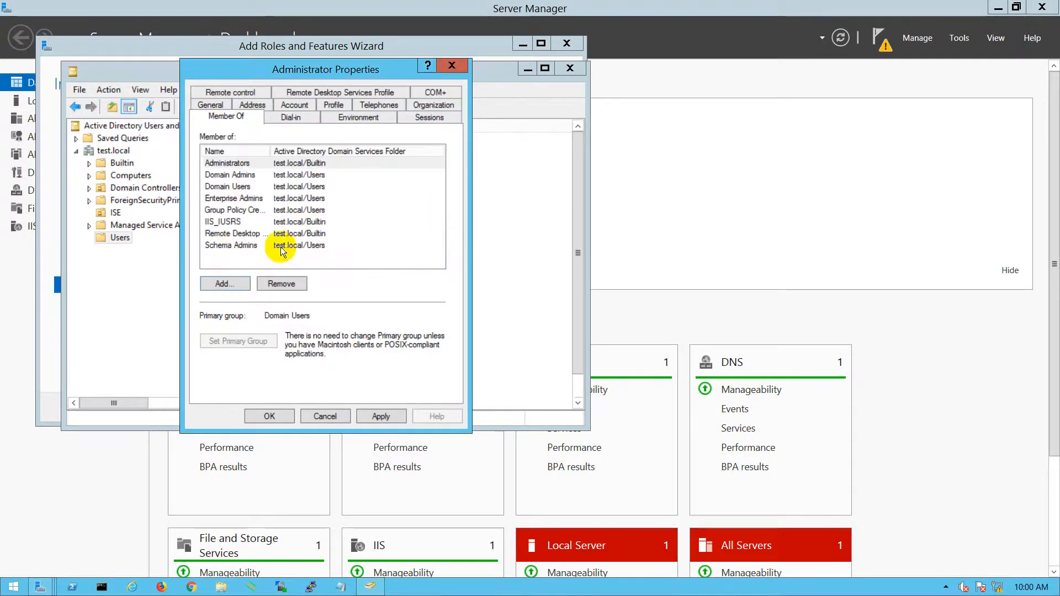
left_click(224, 222)
left_click(388, 422)
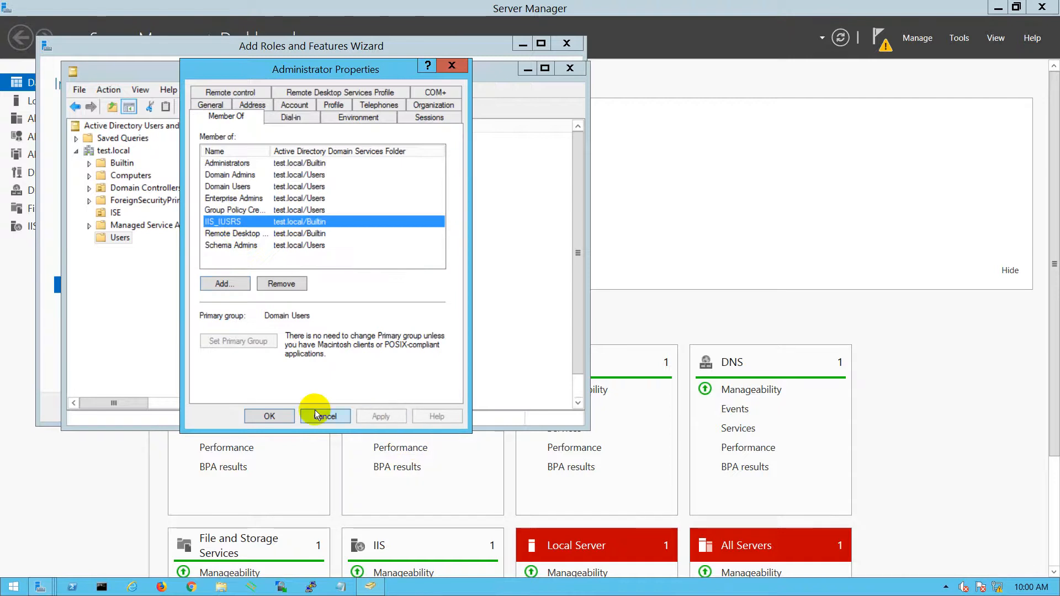
left_click(268, 416)
left_click(574, 67)
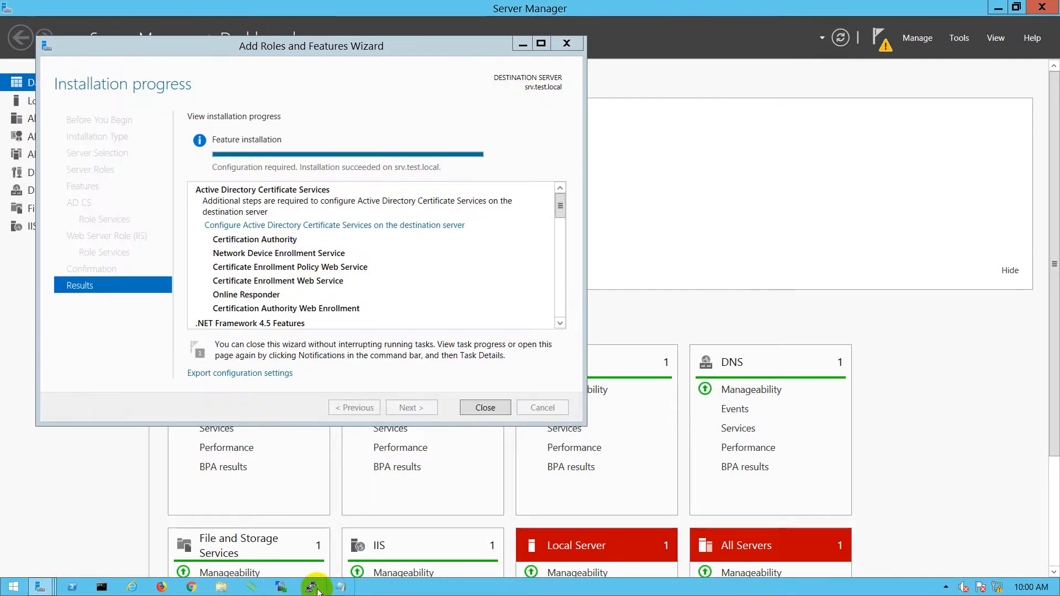
- In the AD CS wizard, select Certification Authority, CA Web Enrollment and Online Responder role services
mouse_move(50, 590)
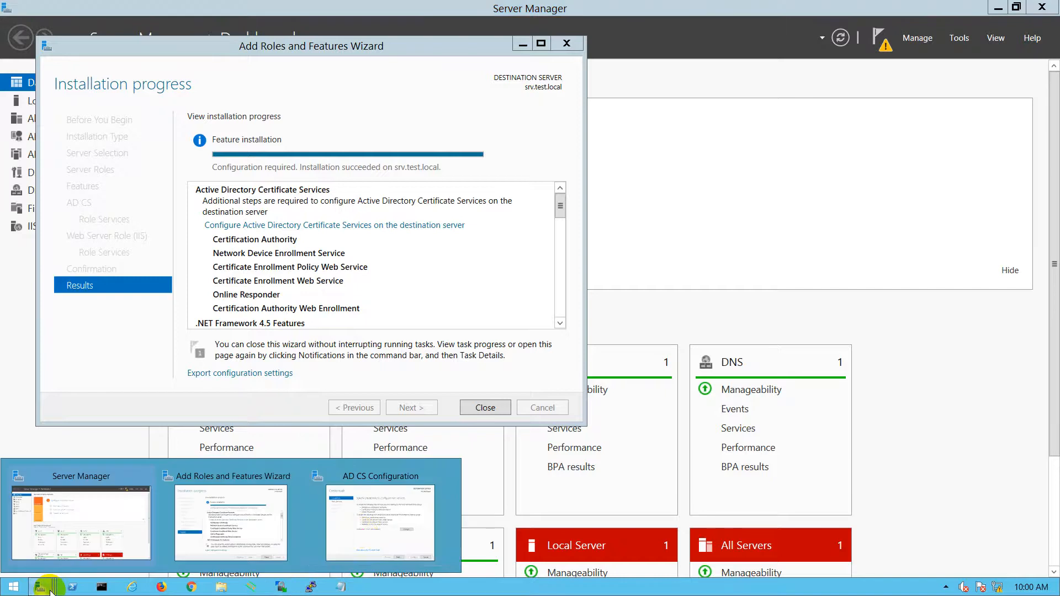
left_click(362, 532)
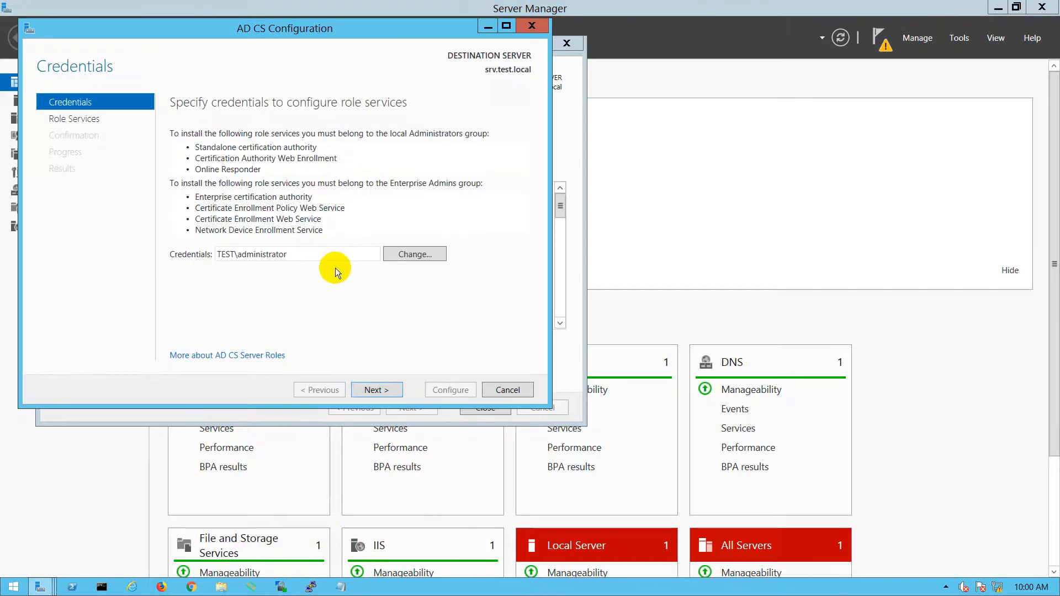
left_click(376, 390)
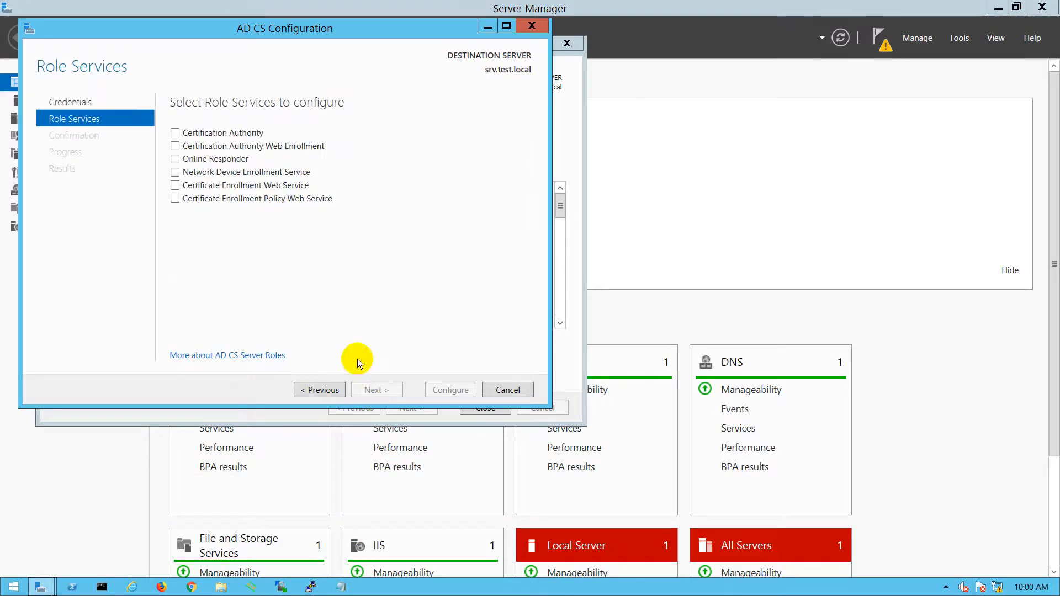
left_click(176, 133)
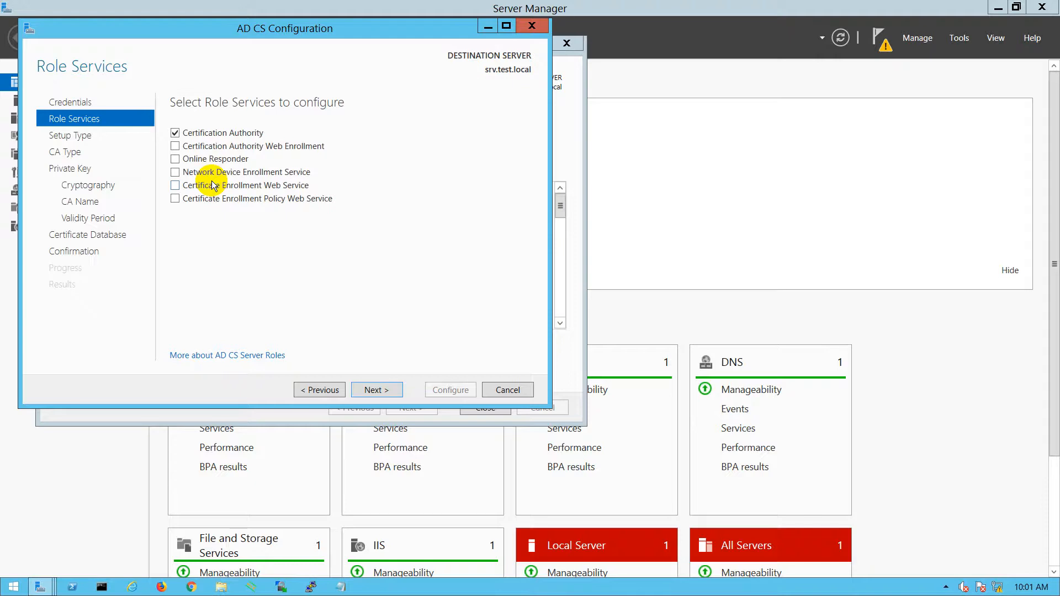
left_click(175, 146)
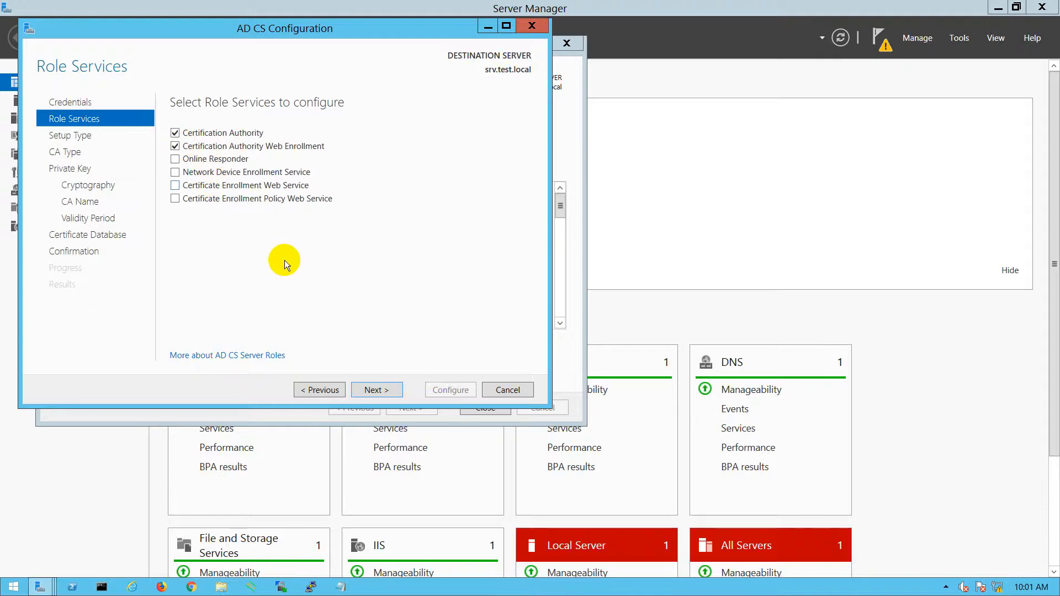
left_click(175, 159)
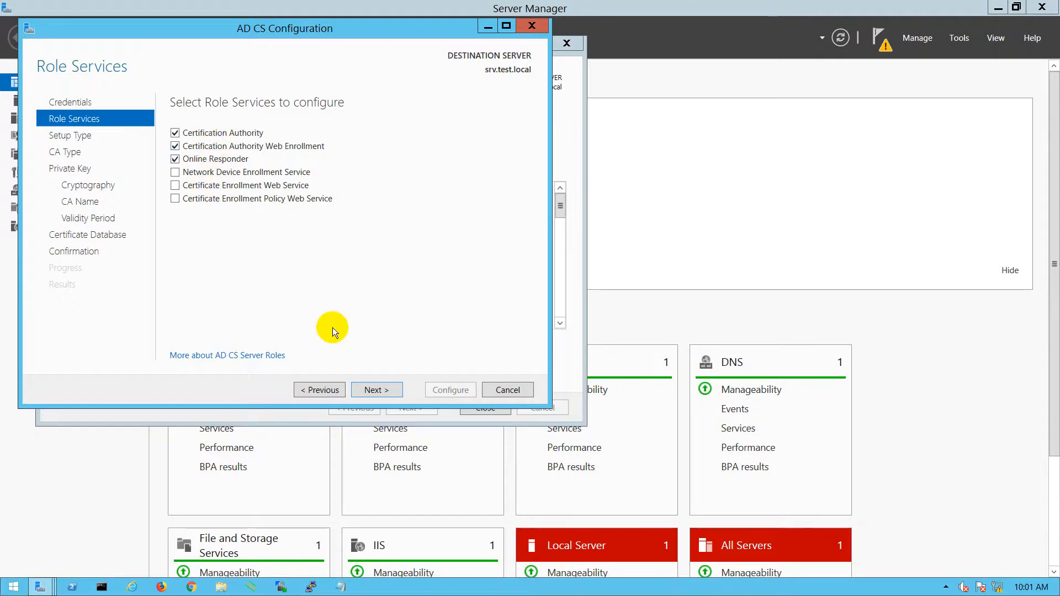
left_click(376, 387)
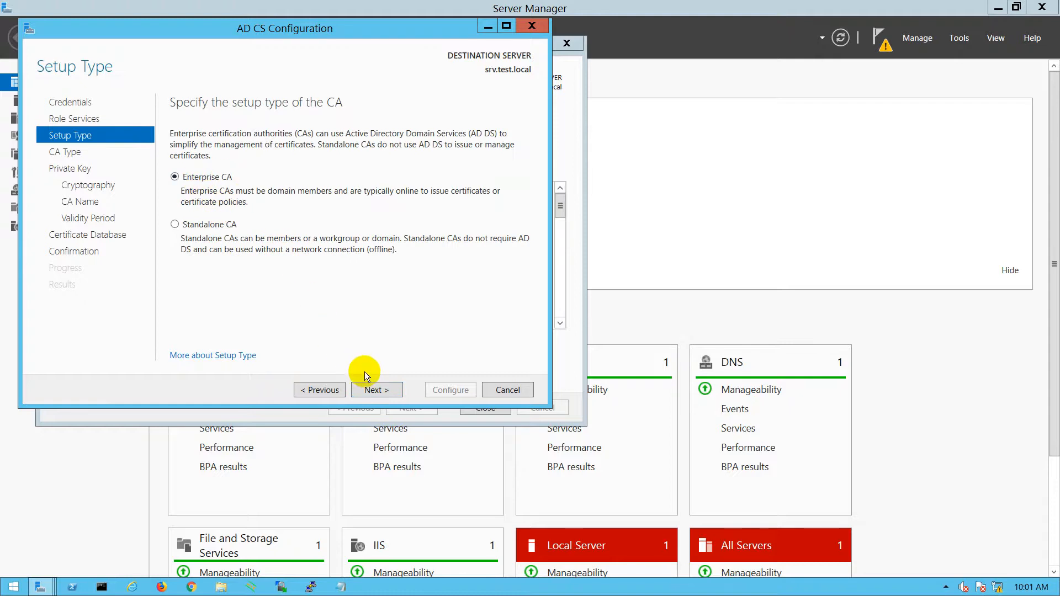
- Keep Enterprise Root CA with a new key, choose SHA256, and accept name test-SRV-CA, 5-year validity and default database
left_click(372, 391)
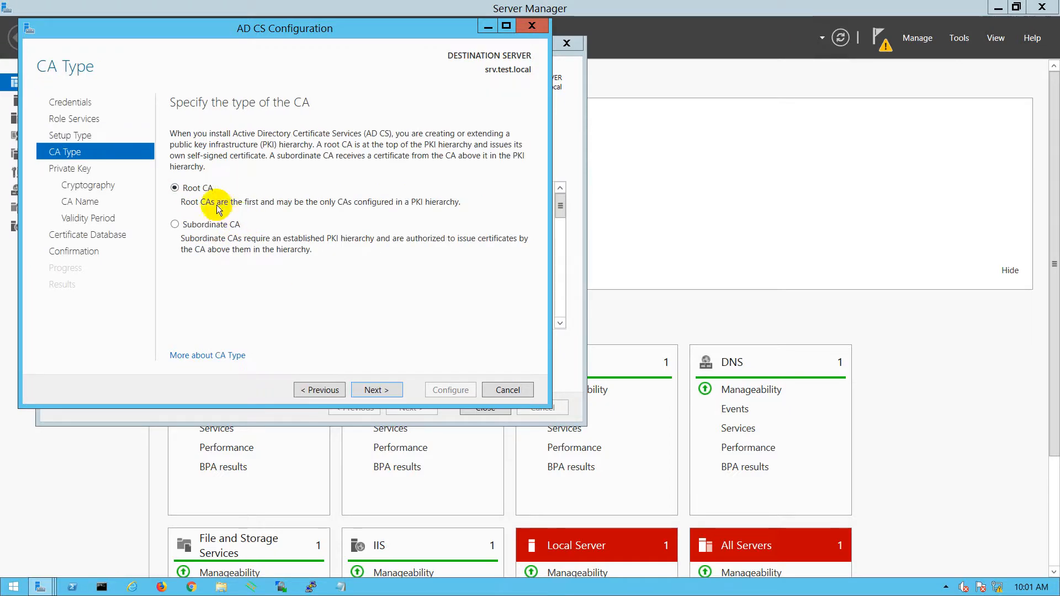
left_click(381, 391)
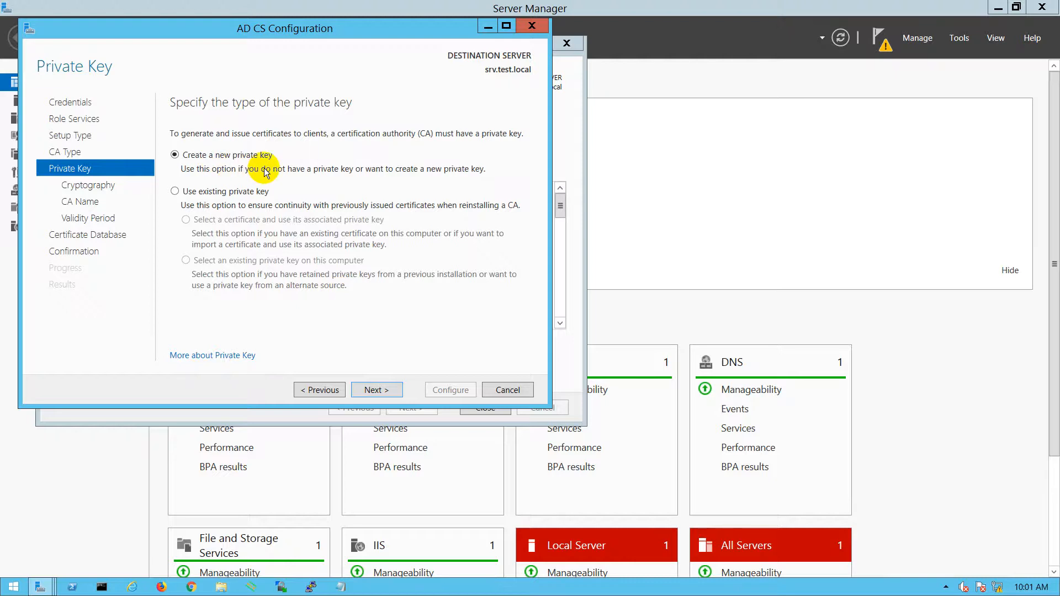
left_click(375, 390)
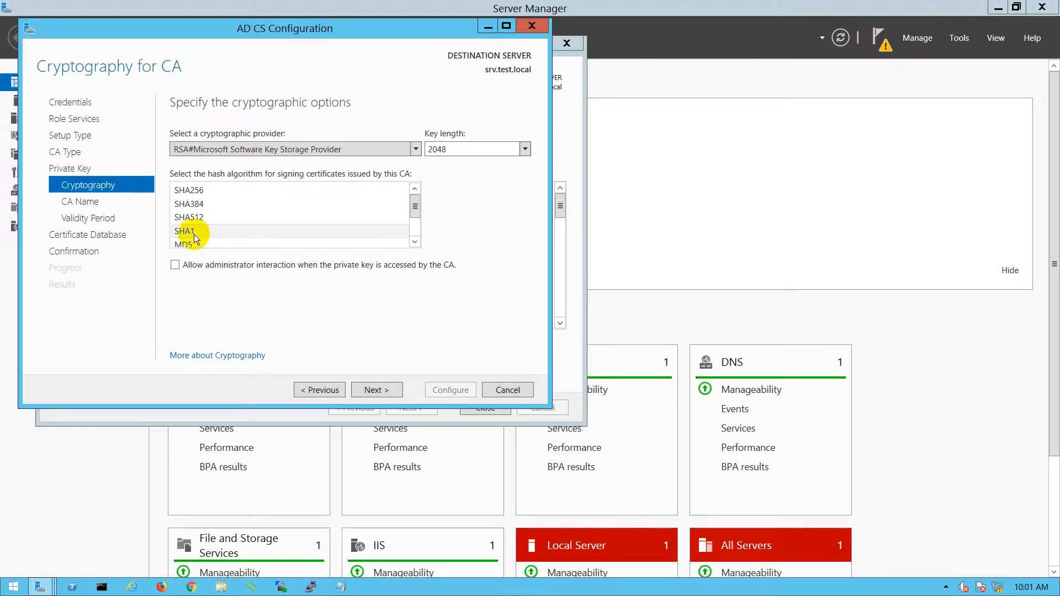
left_click(191, 191)
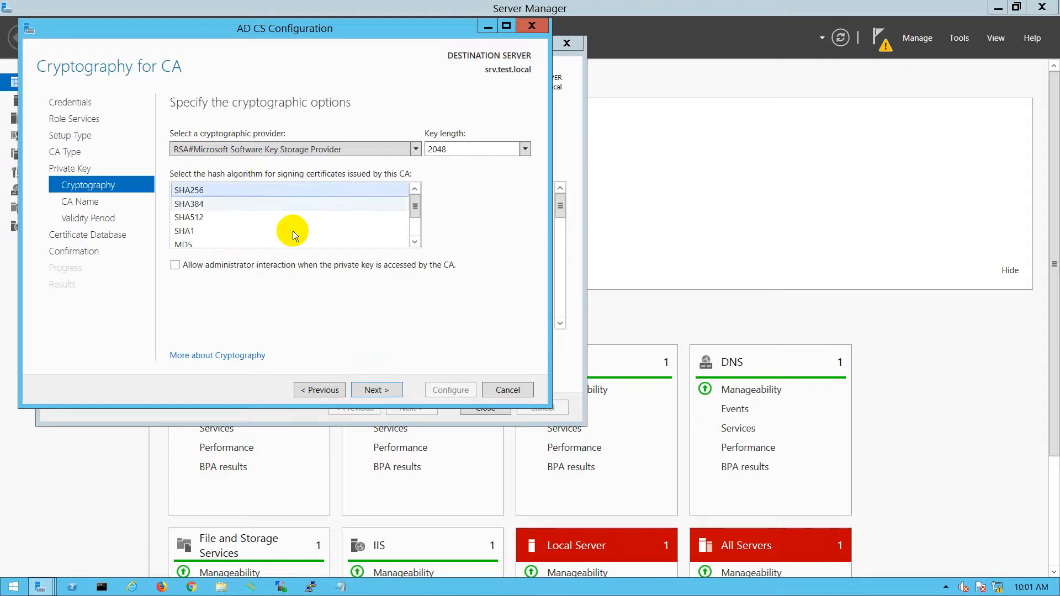
left_click(374, 389)
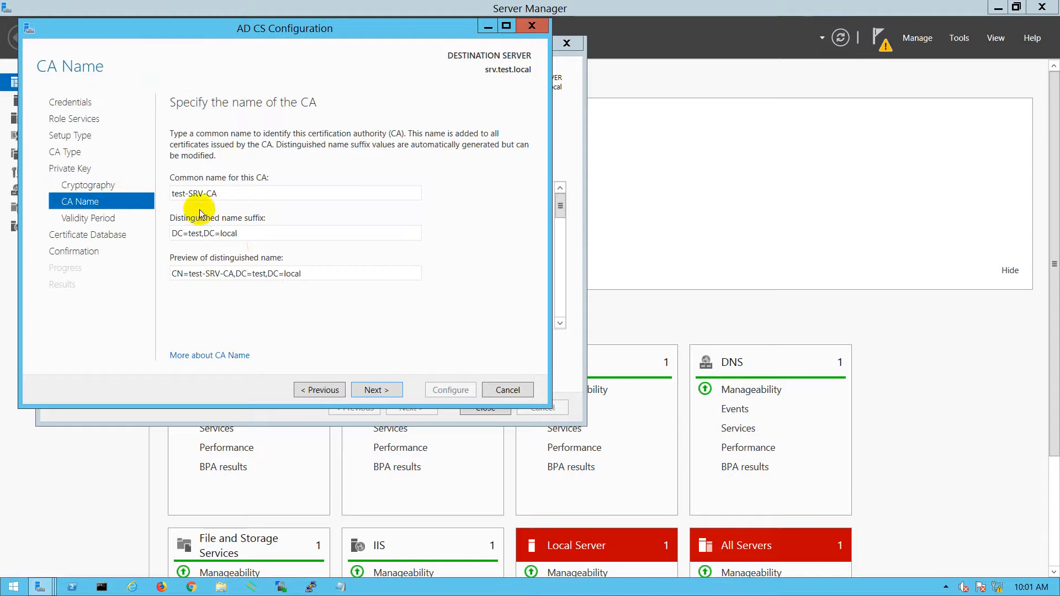
left_click(372, 390)
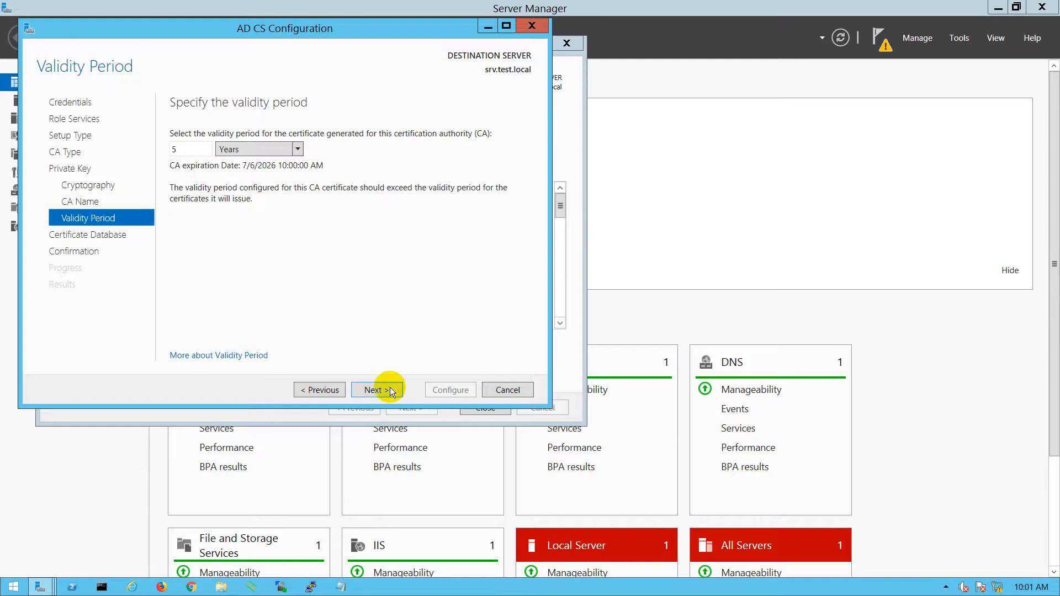
left_click(367, 391)
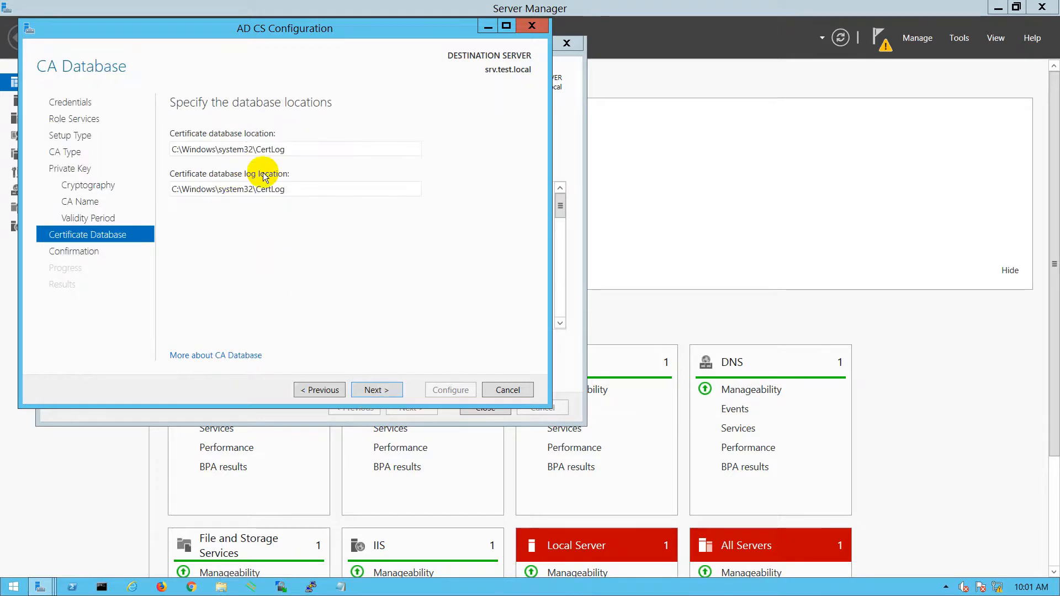
left_click(376, 389)
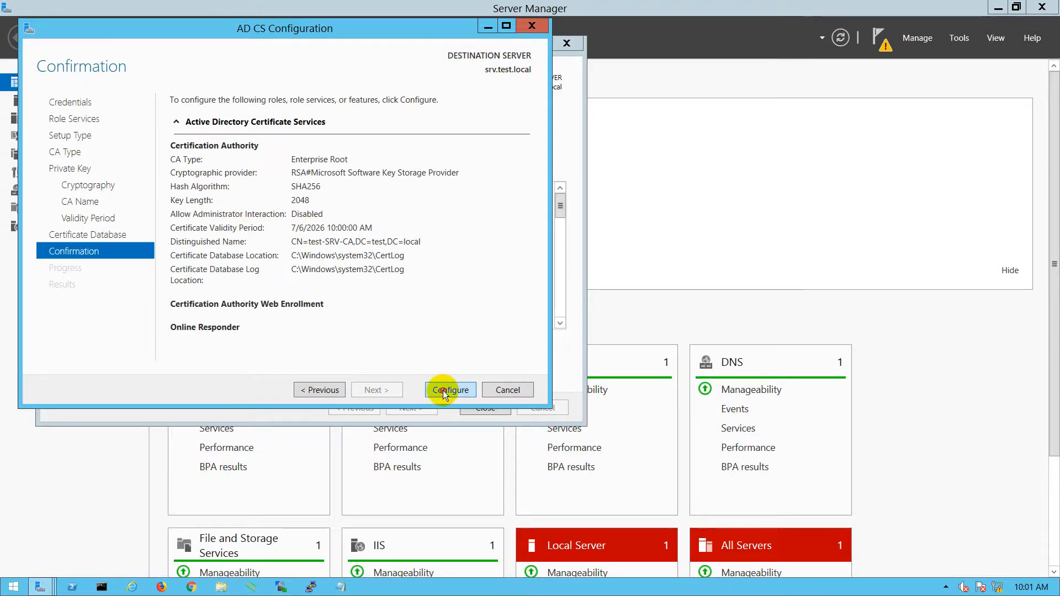
- Run the CA configuration and close the successful results page
left_click(447, 389)
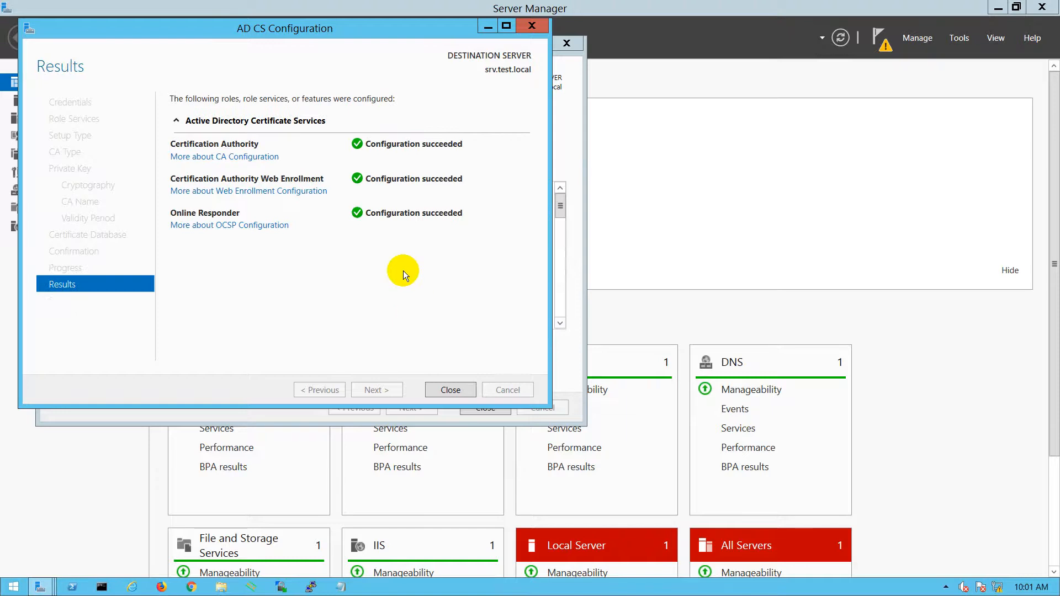
left_click(444, 389)
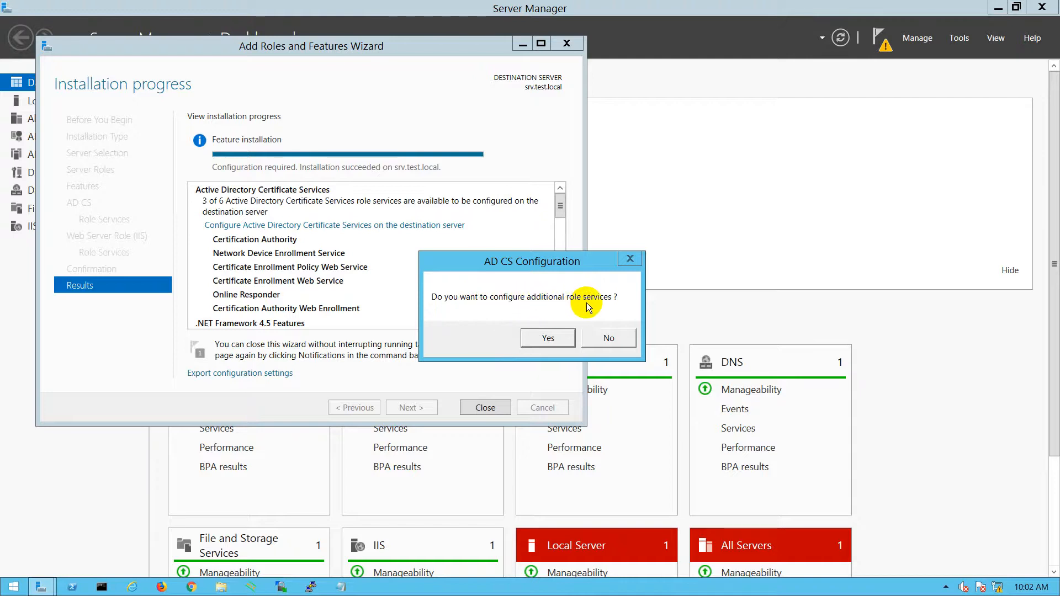
- Accept configuring more services and tick NDES, Certificate Enrollment Web Service and Certificate Enrollment Policy Web Service
left_click(541, 338)
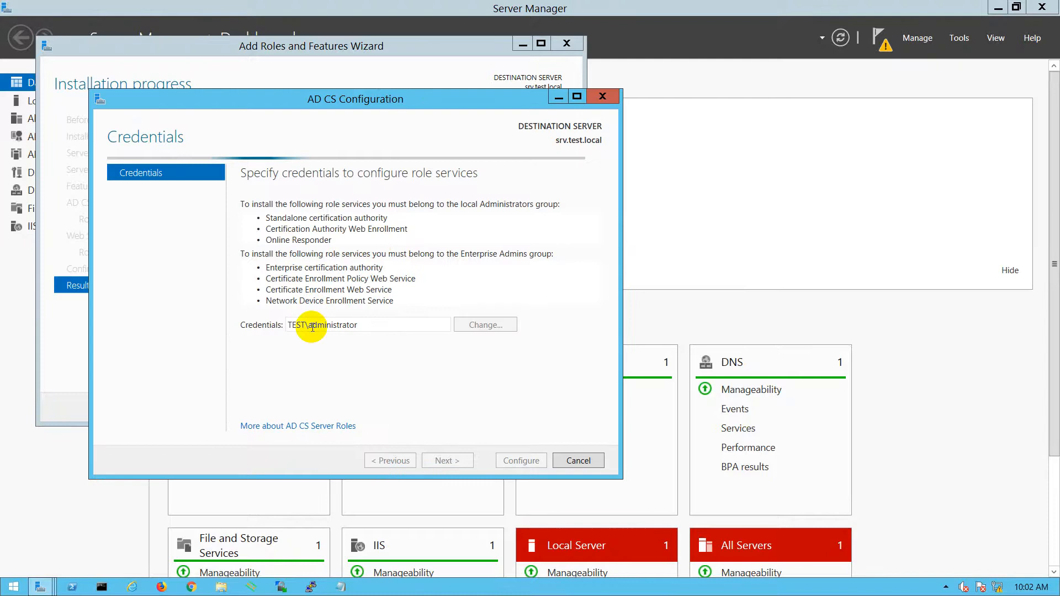
left_click(448, 461)
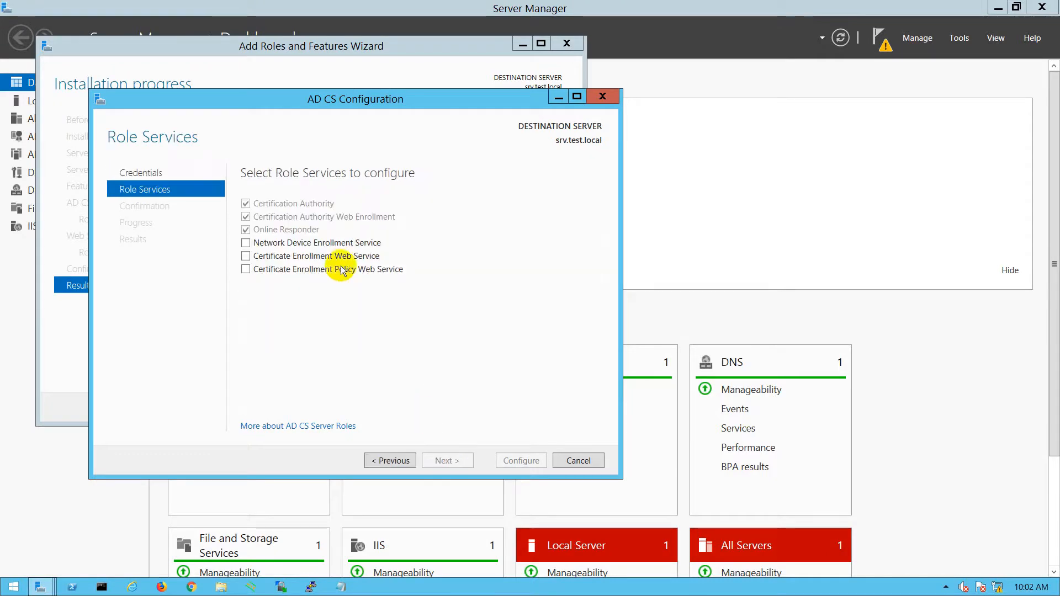
left_click(246, 244)
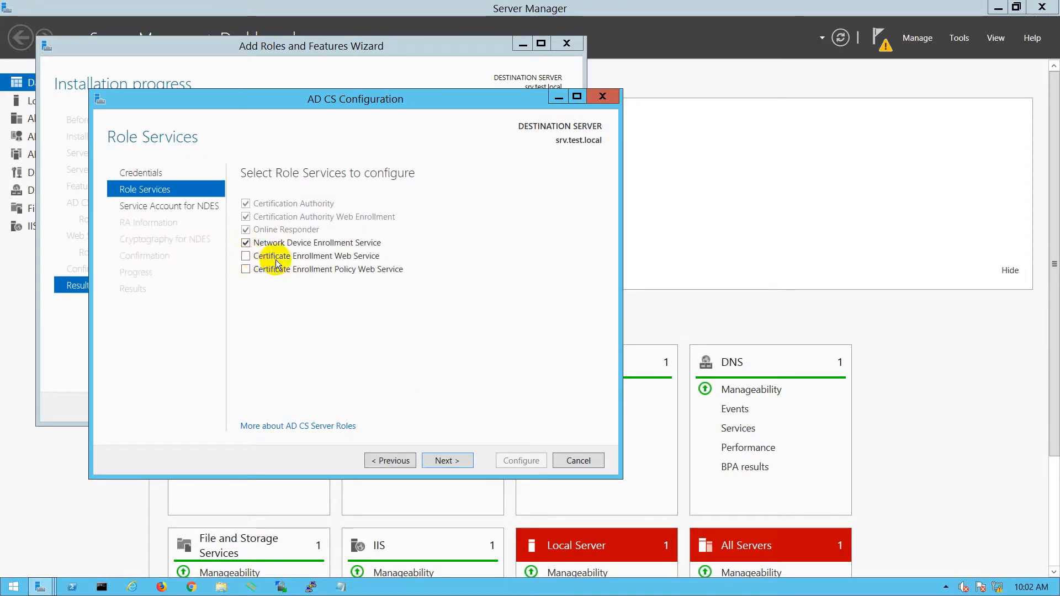
left_click(247, 256)
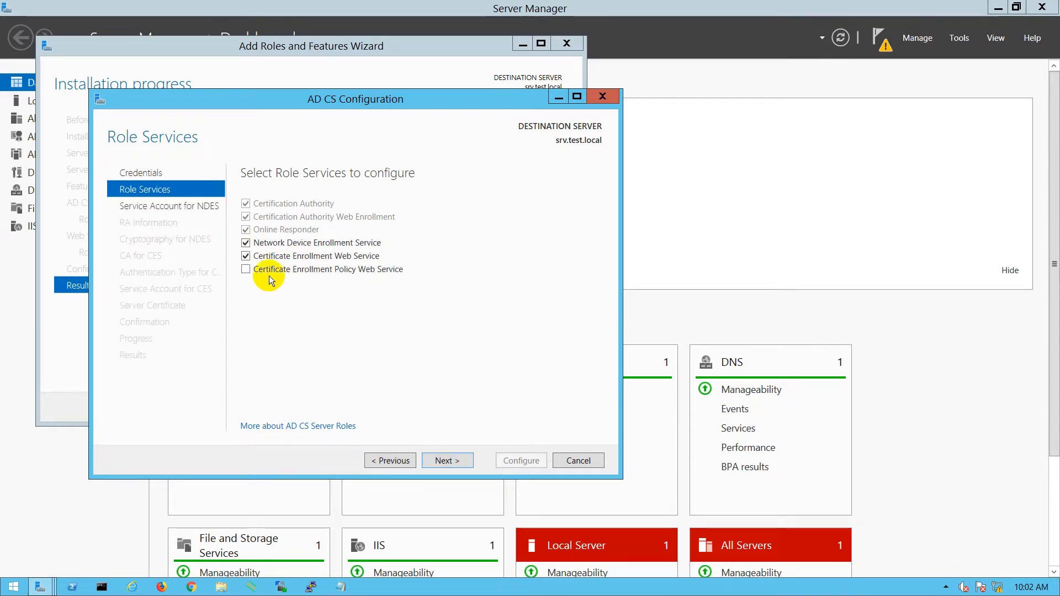
left_click(246, 270)
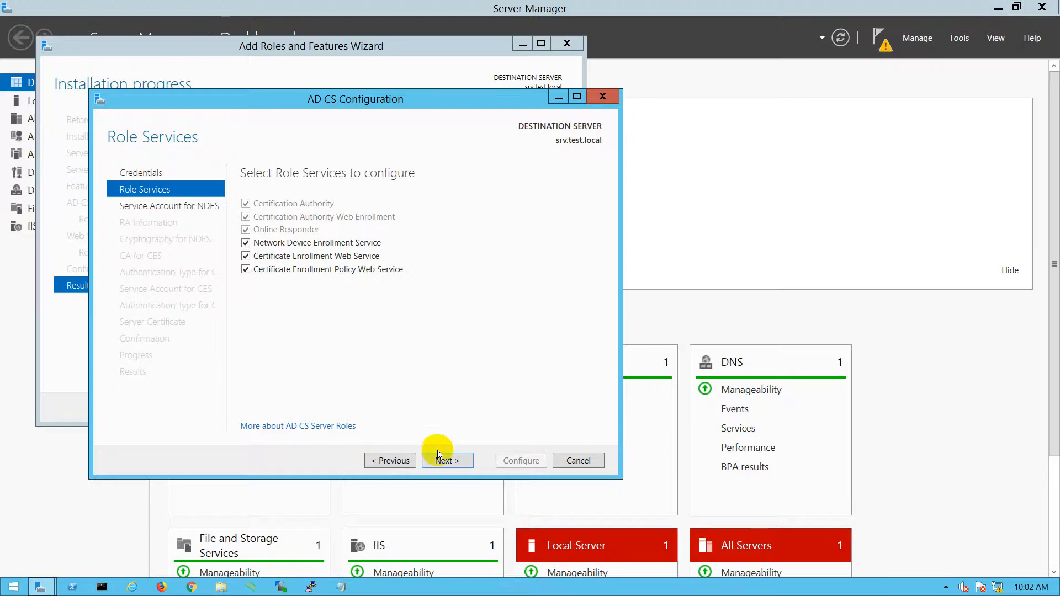
left_click(442, 460)
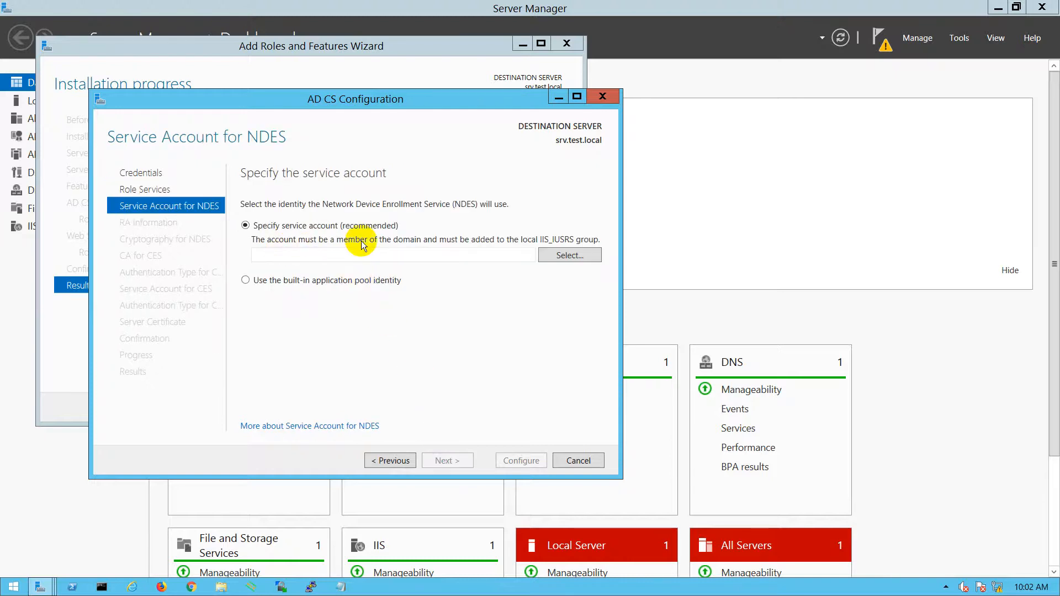
- Enter the domain administrator's username and password as the NDES service account
left_click(543, 252)
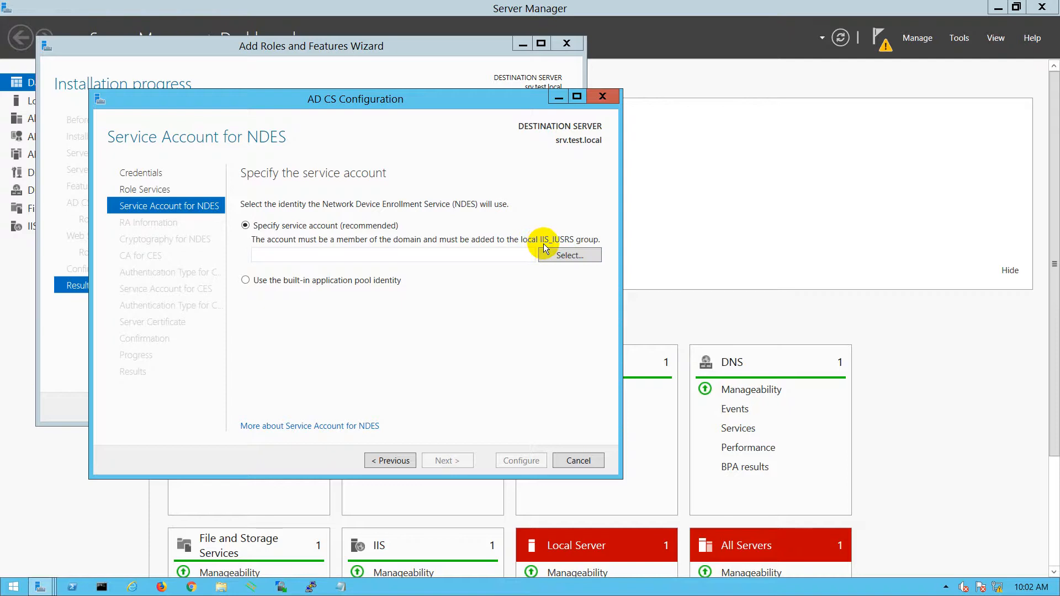
left_click(544, 252)
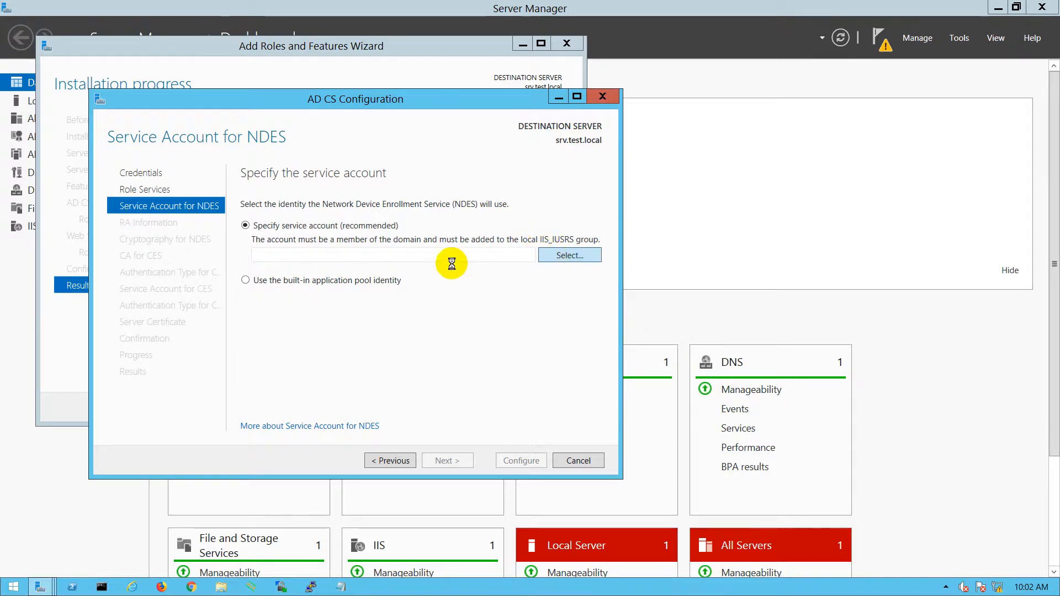
type("adm")
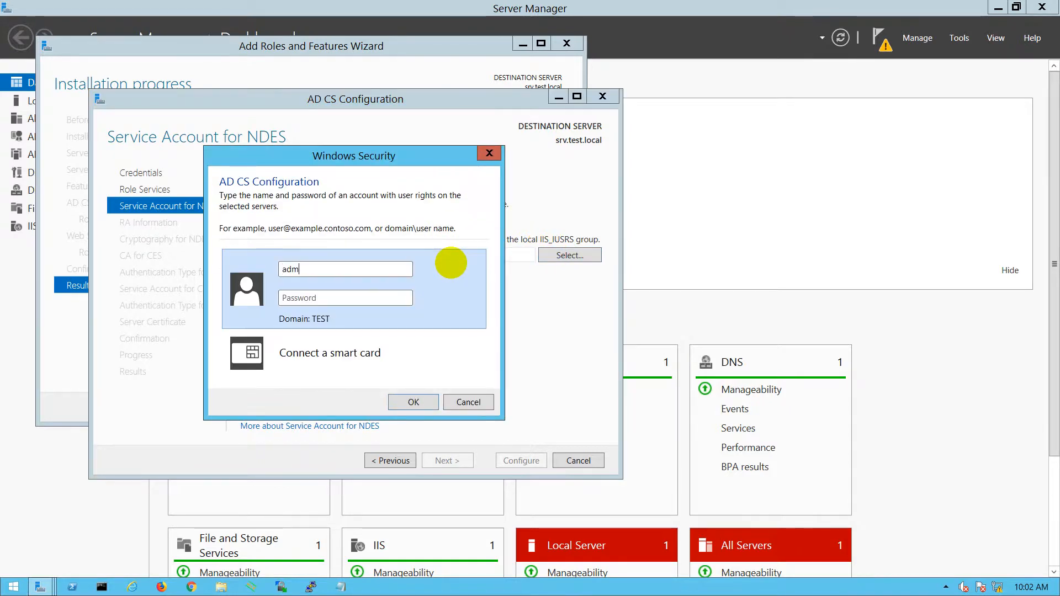
type("istrato")
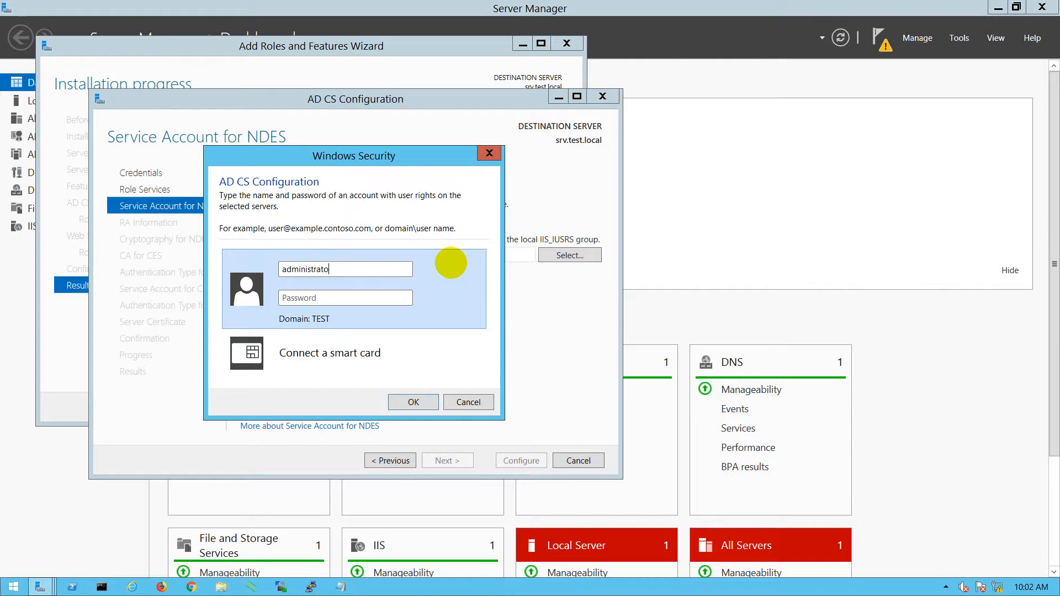
type("P@s")
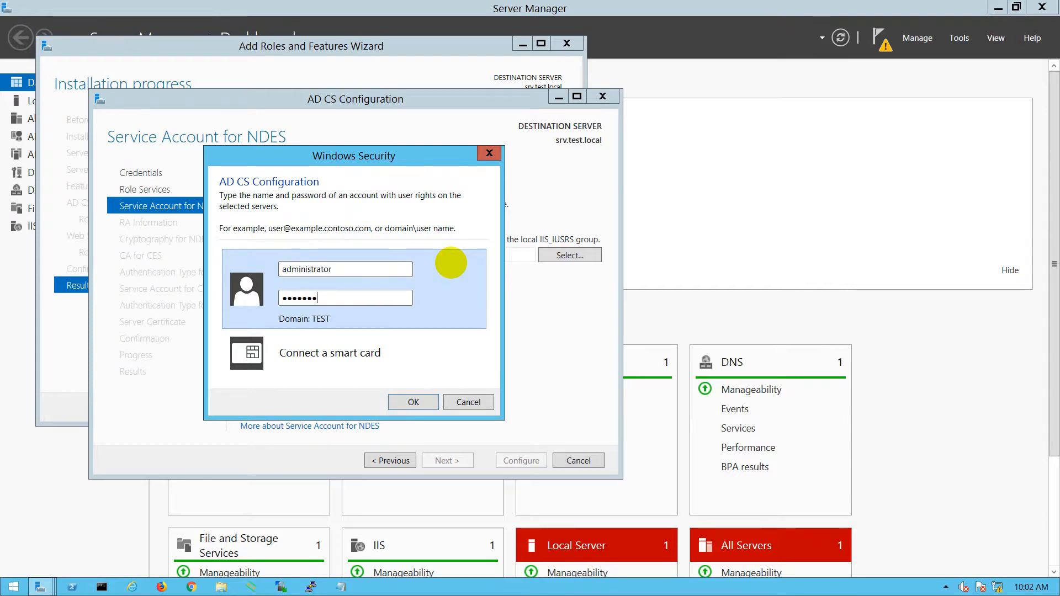
left_click(398, 401)
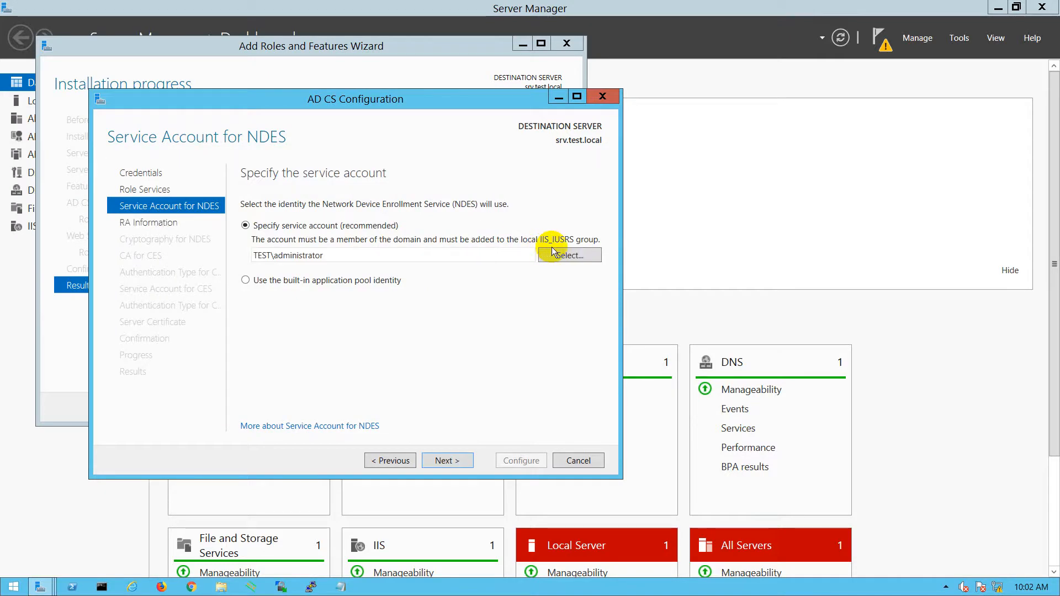
left_click(452, 462)
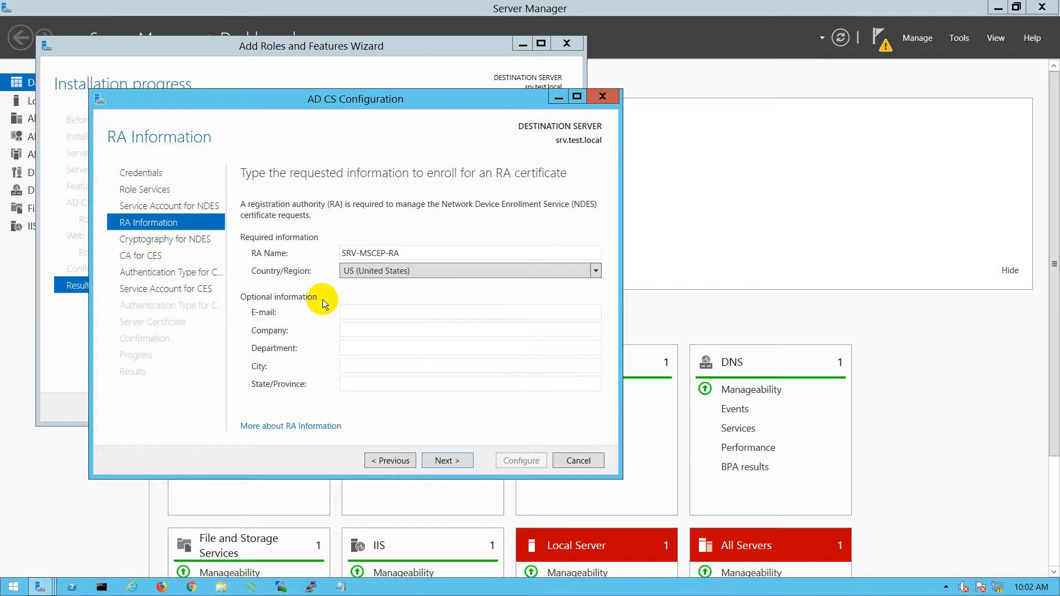
- Accept RA info, default NDES cryptography, test-SRV-CA as CES target, and Windows integrated authentication
left_click(447, 461)
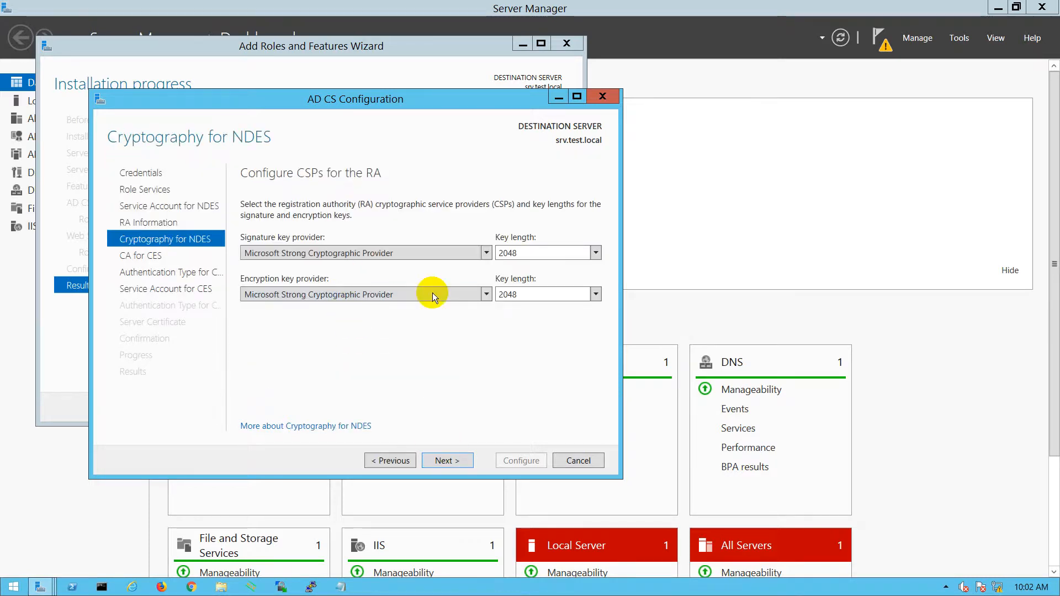
left_click(447, 460)
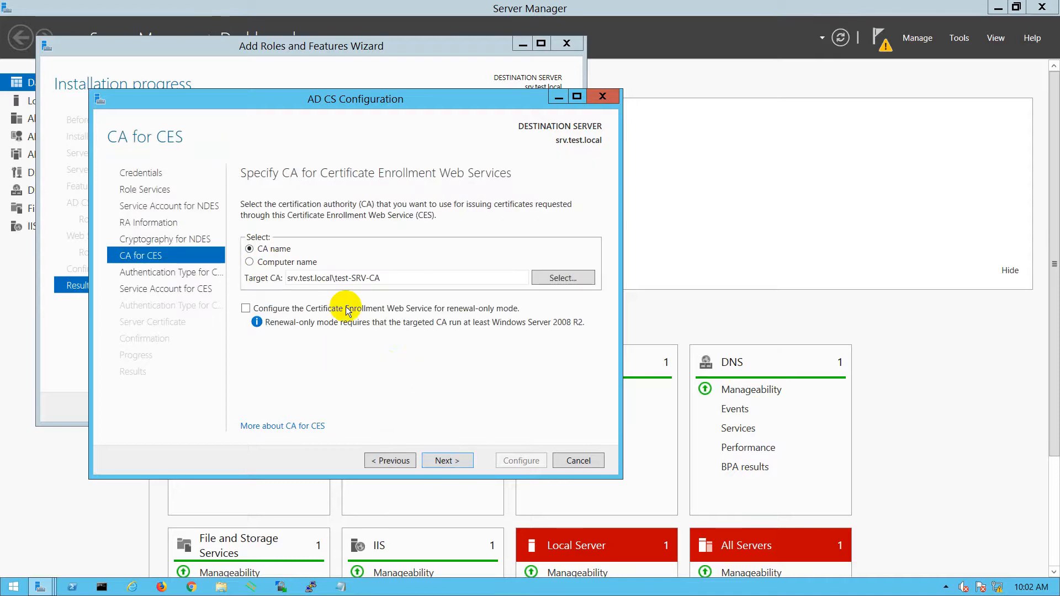
left_click(444, 461)
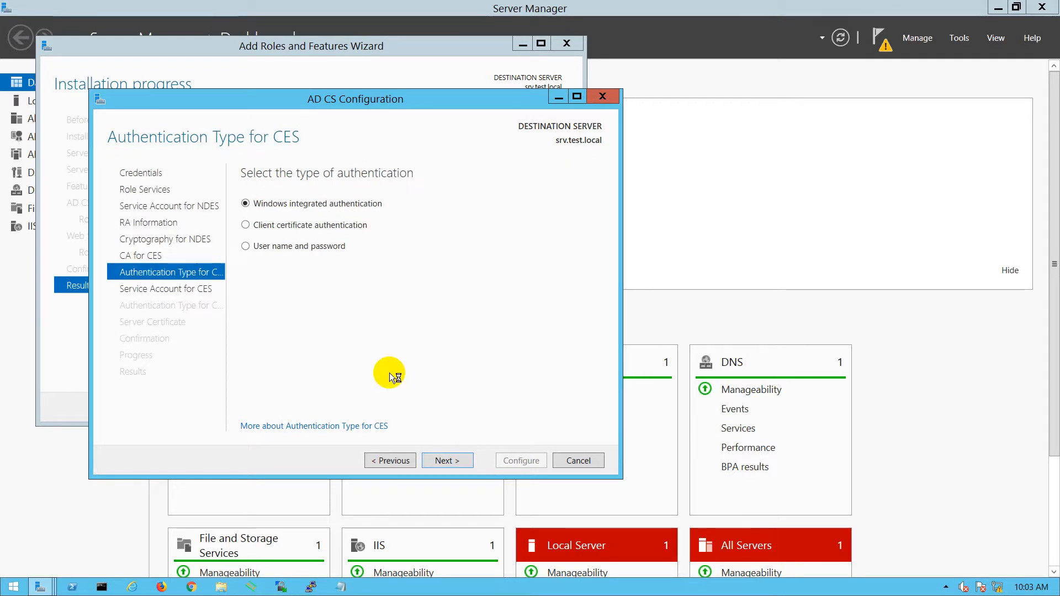
left_click(446, 462)
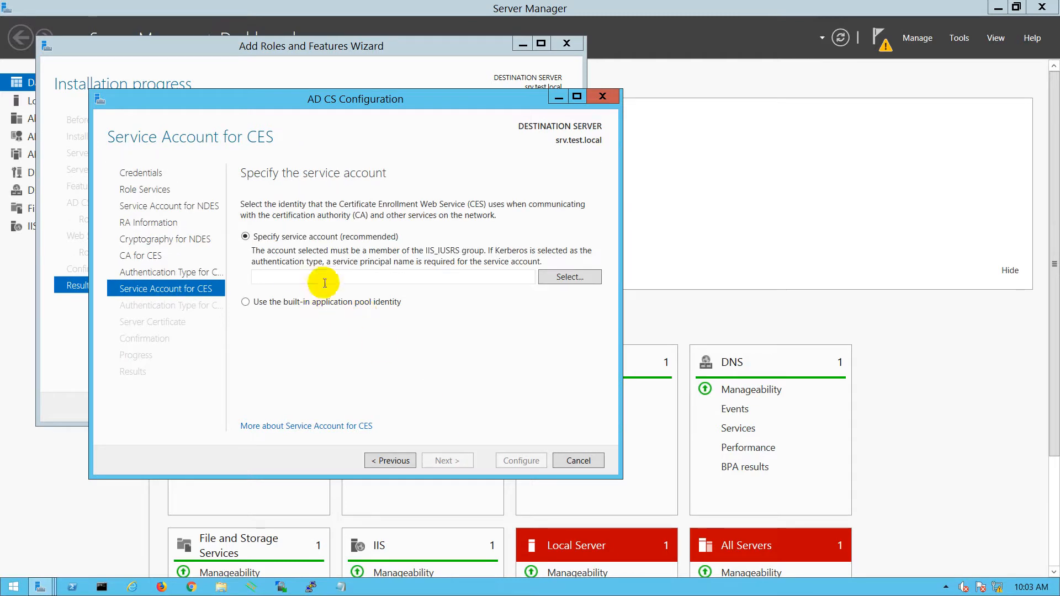
- Set the administrator credentials as CES service account and choose the test-SRV-CA certificate for SSL
left_click(564, 279)
left_click(446, 280)
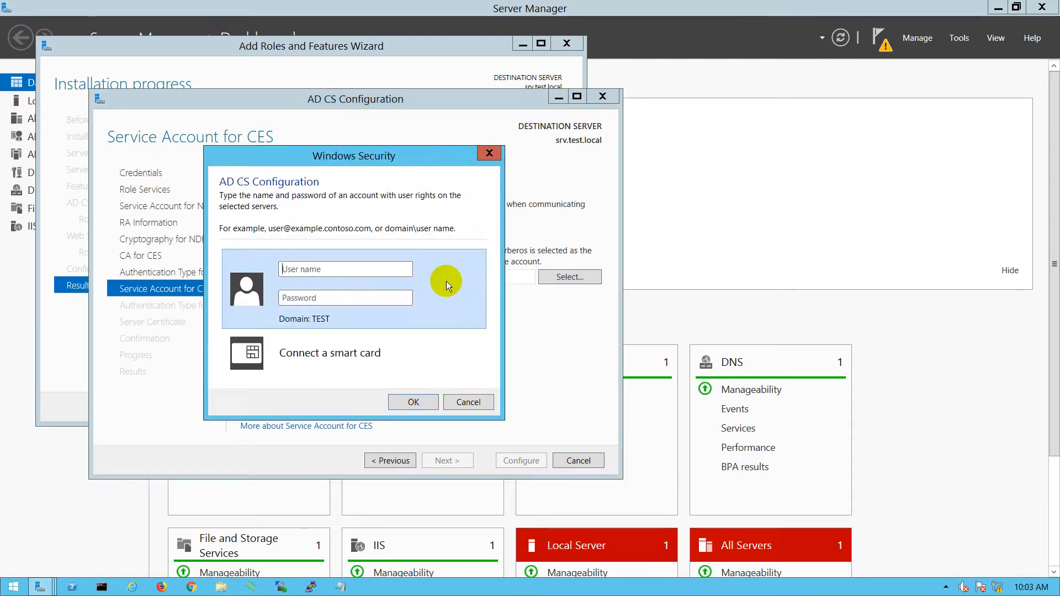
type("admin")
type("•••••")
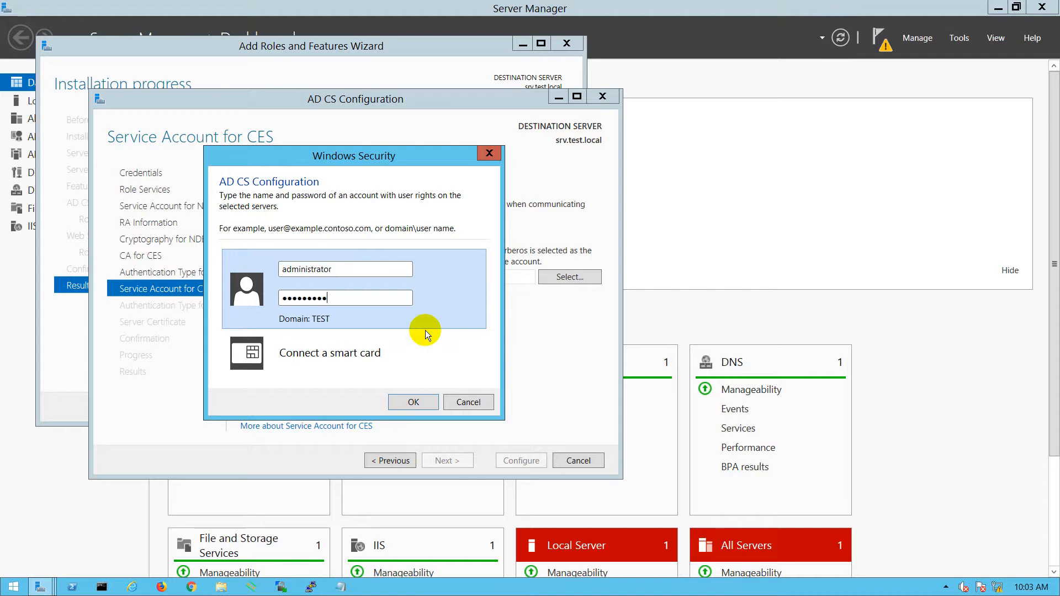
left_click(404, 402)
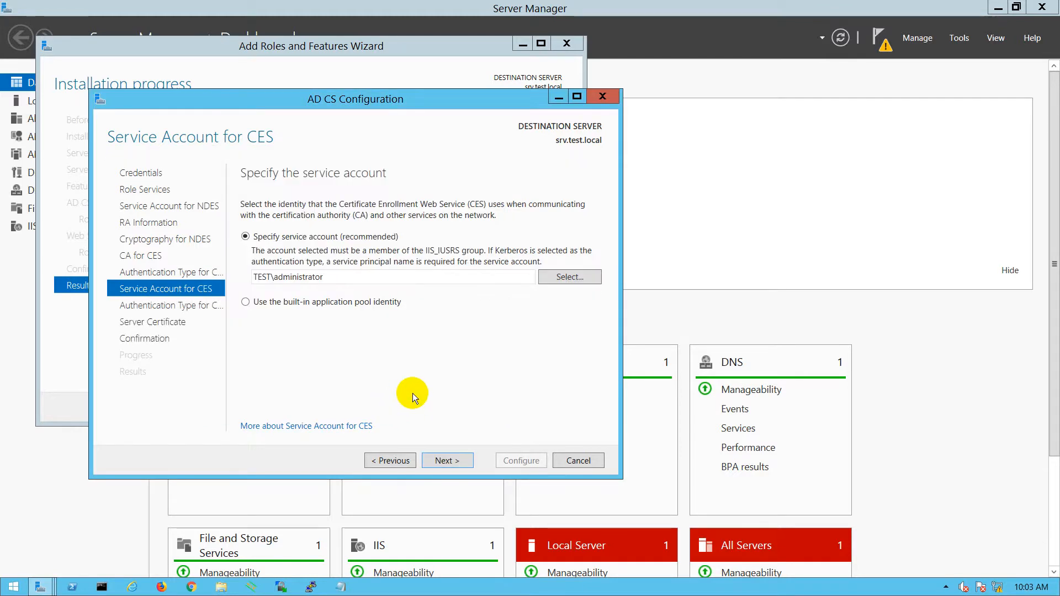
left_click(436, 460)
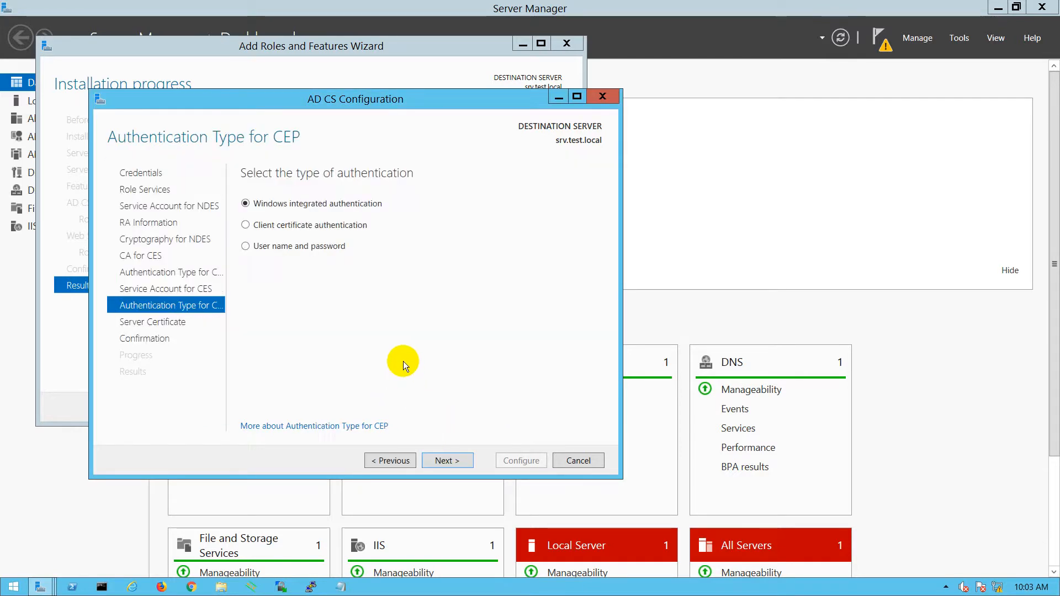
left_click(437, 462)
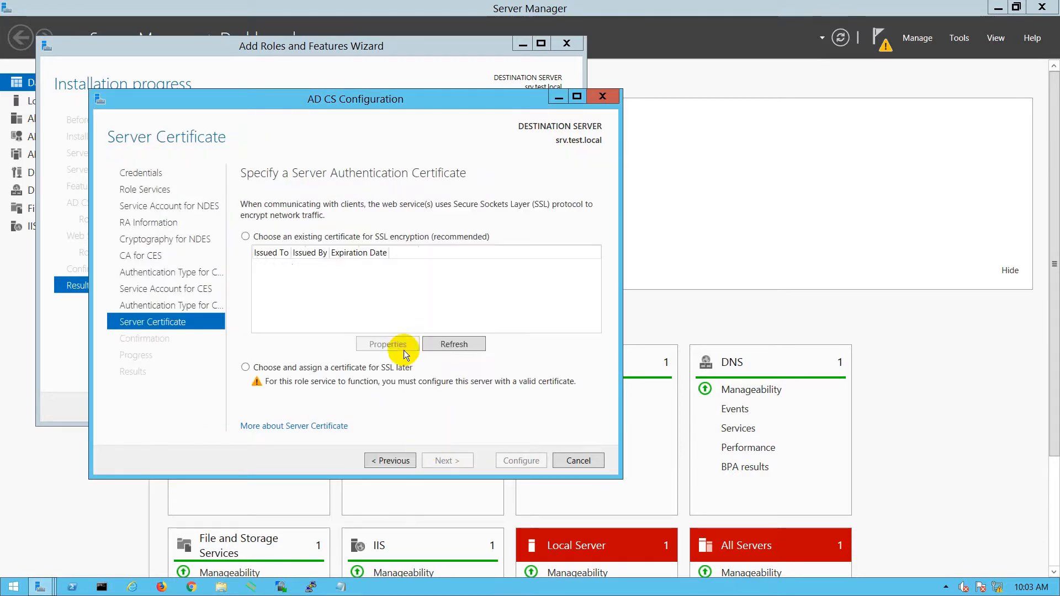
left_click(283, 267)
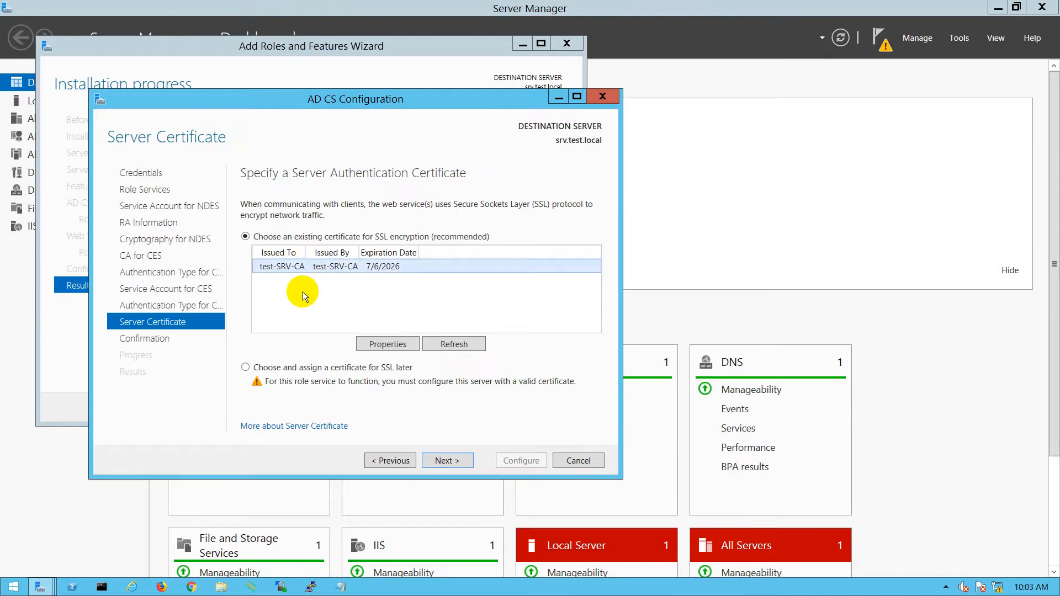
left_click(441, 461)
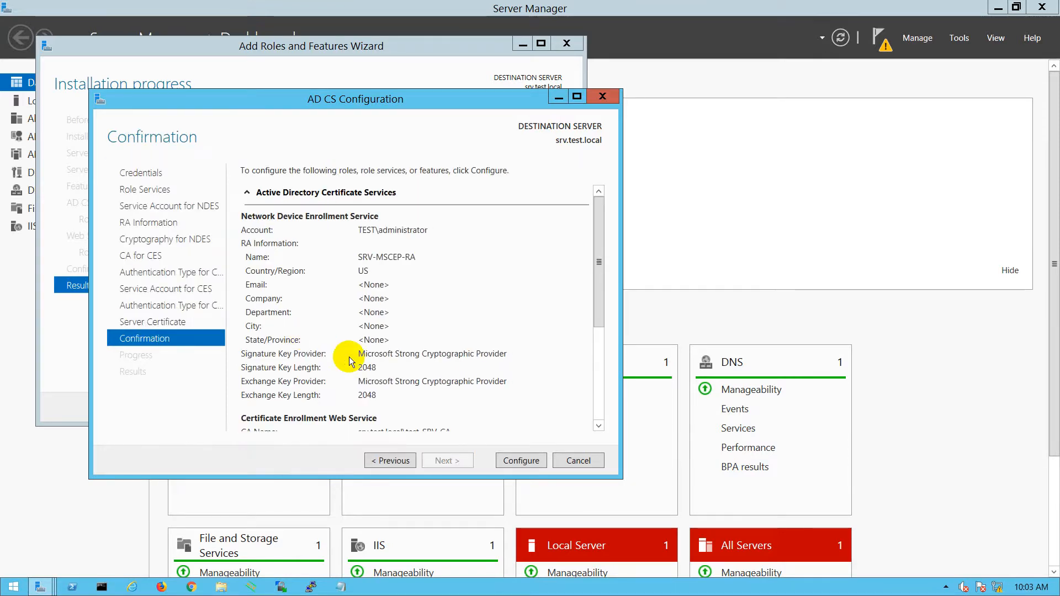
- Start configuring the NDES, CES and CEP role services and launch Chrome from the taskbar
left_click(521, 461)
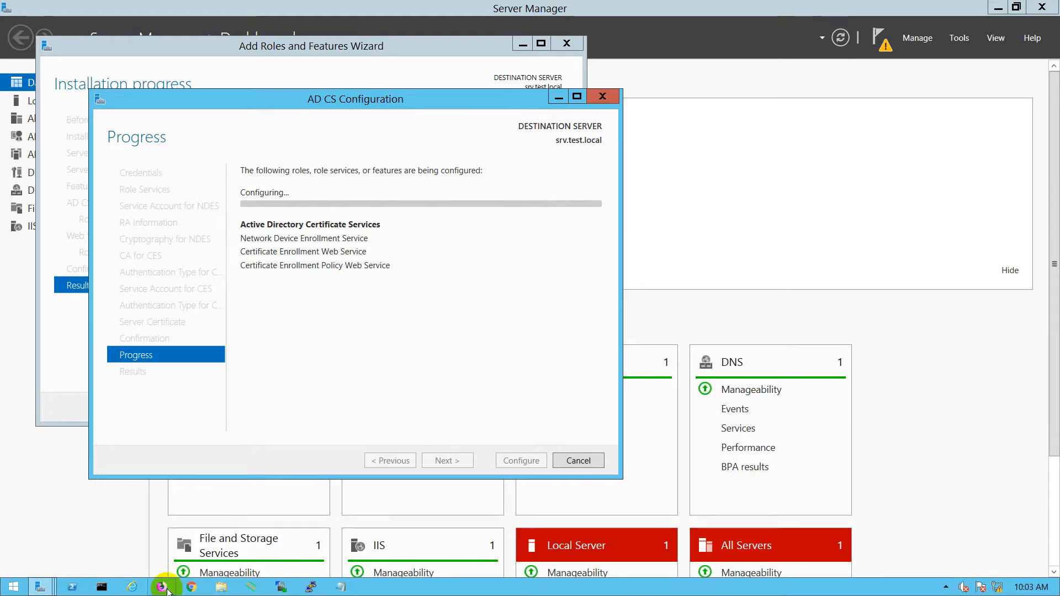
left_click(191, 587)
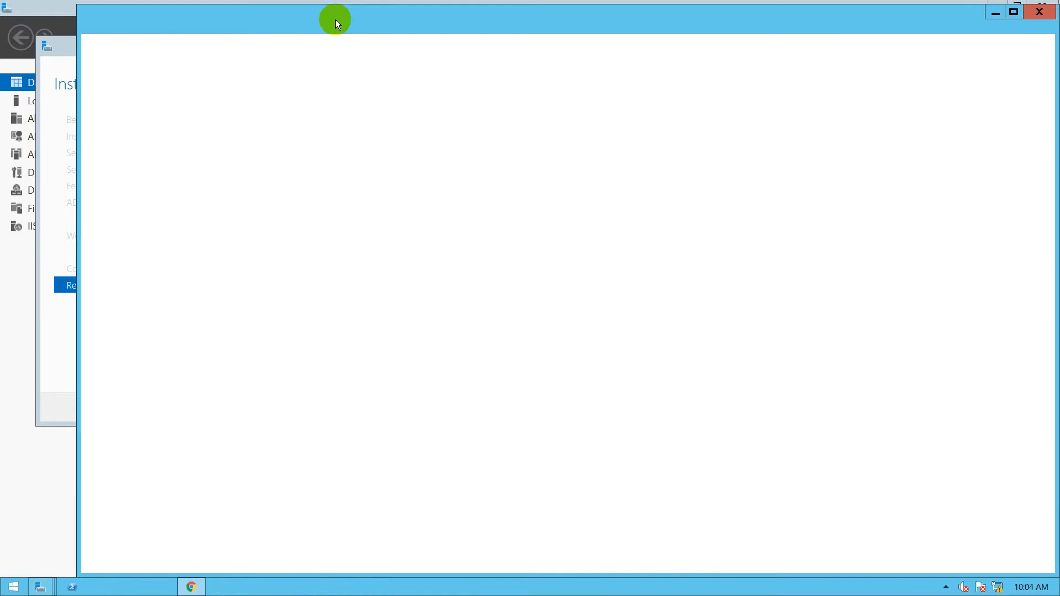
- Move the Chrome window aside and browse to 192.168.100.230/certsrv
mouse_move(336, 20)
left_mouse_down()
mouse_move(448, 122)
mouse_move(512, 147)
mouse_move(334, 39)
left_mouse_up()
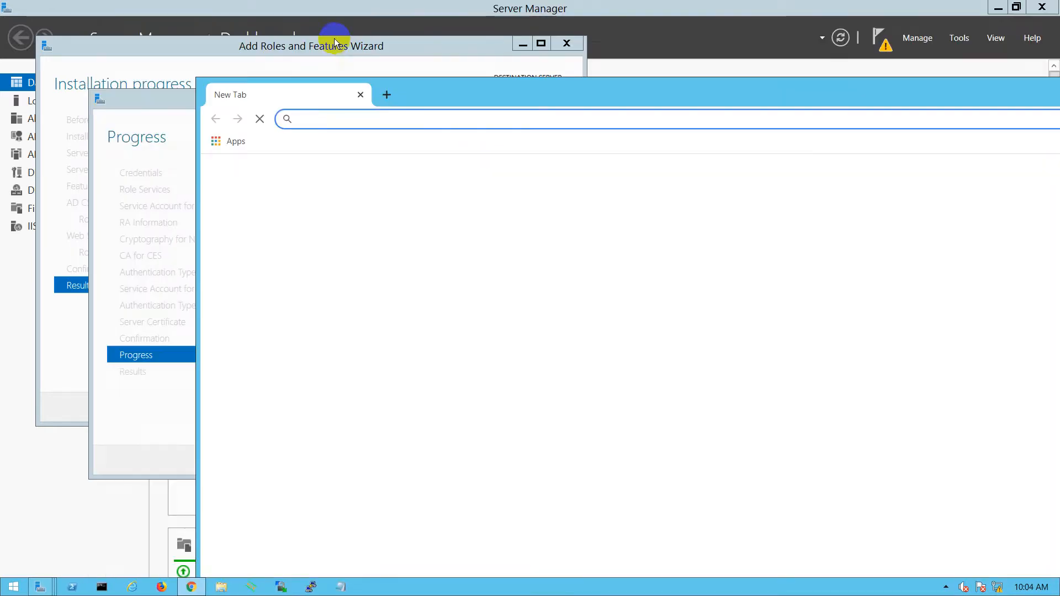
left_click_drag(578, 103, 528, 116)
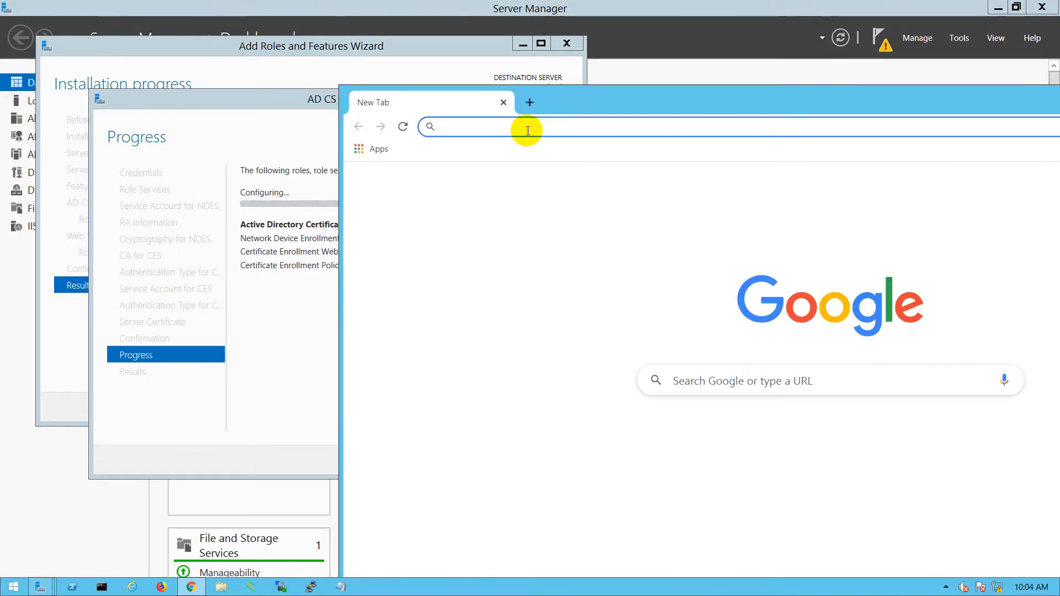
type("192.1")
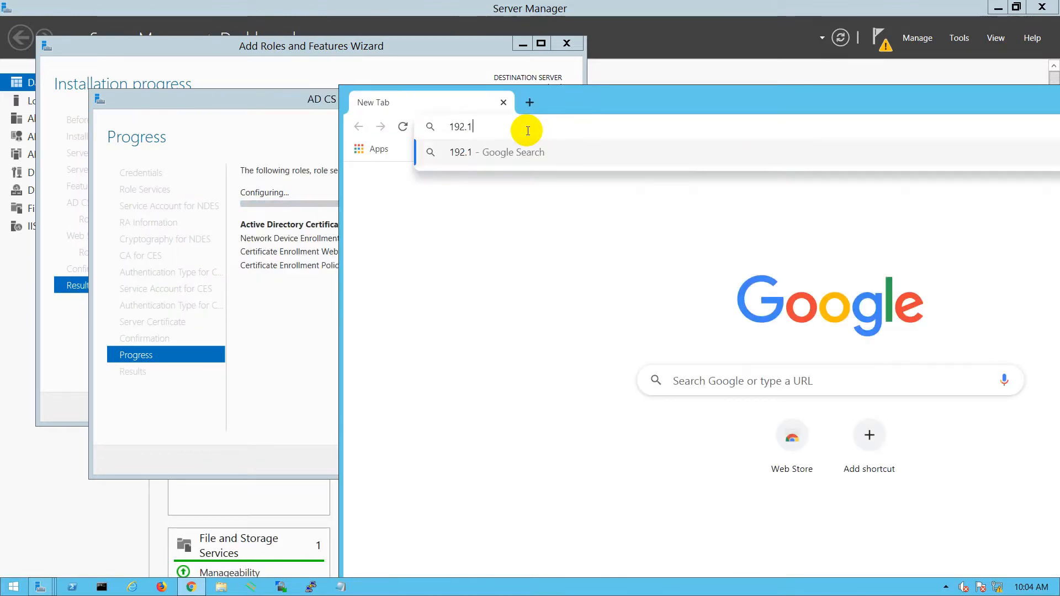
type("68.")
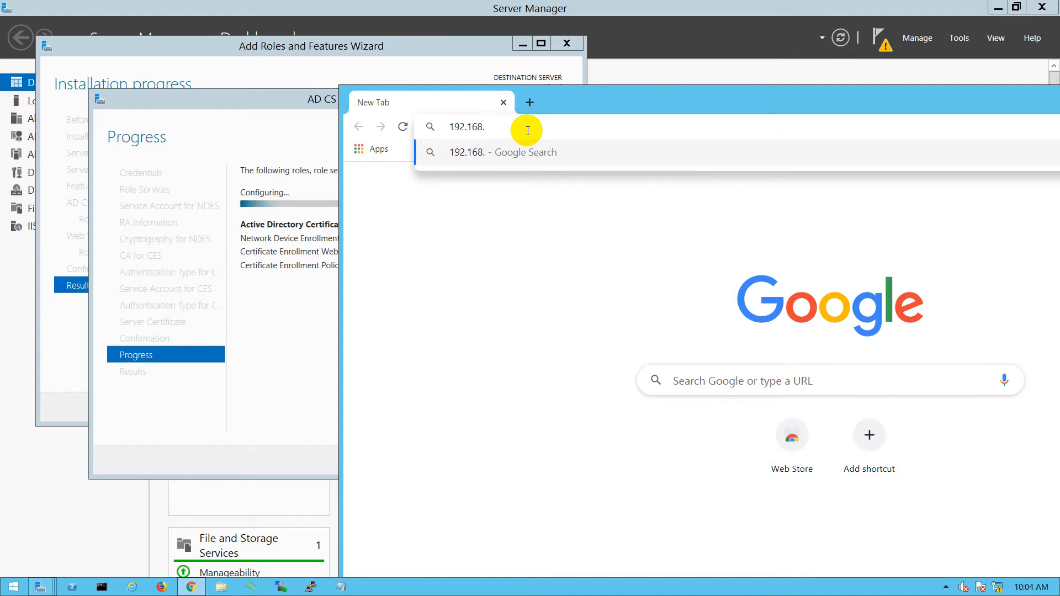
type("100.230/cer")
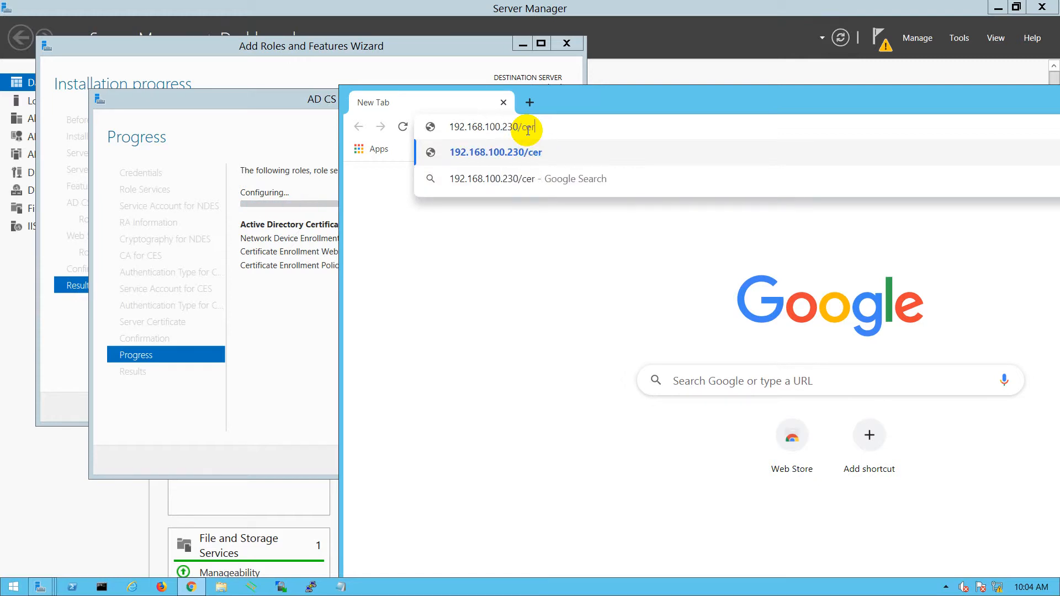
type("tsrv")
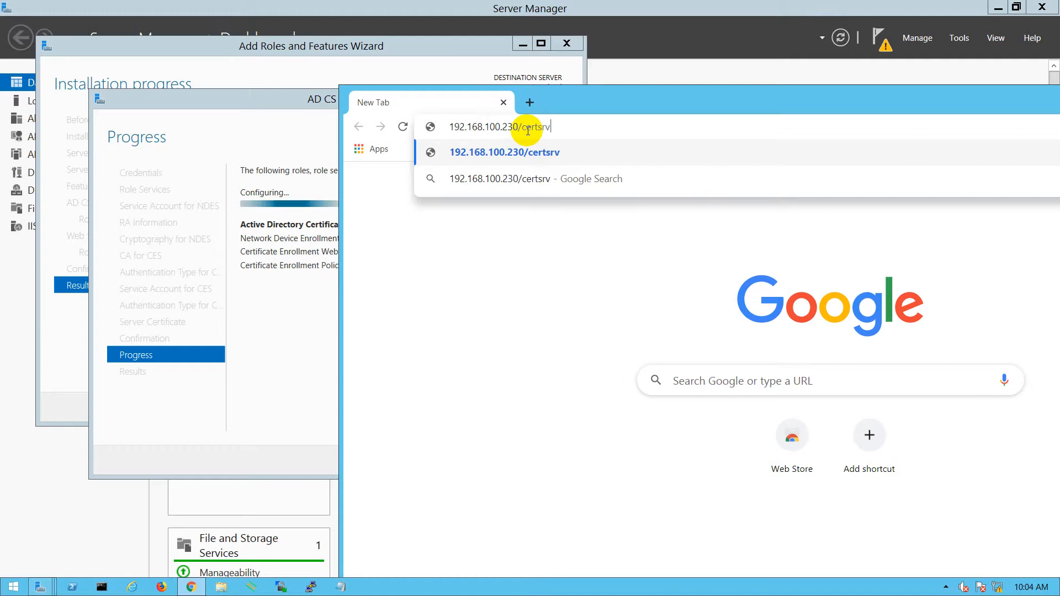
key("Return")
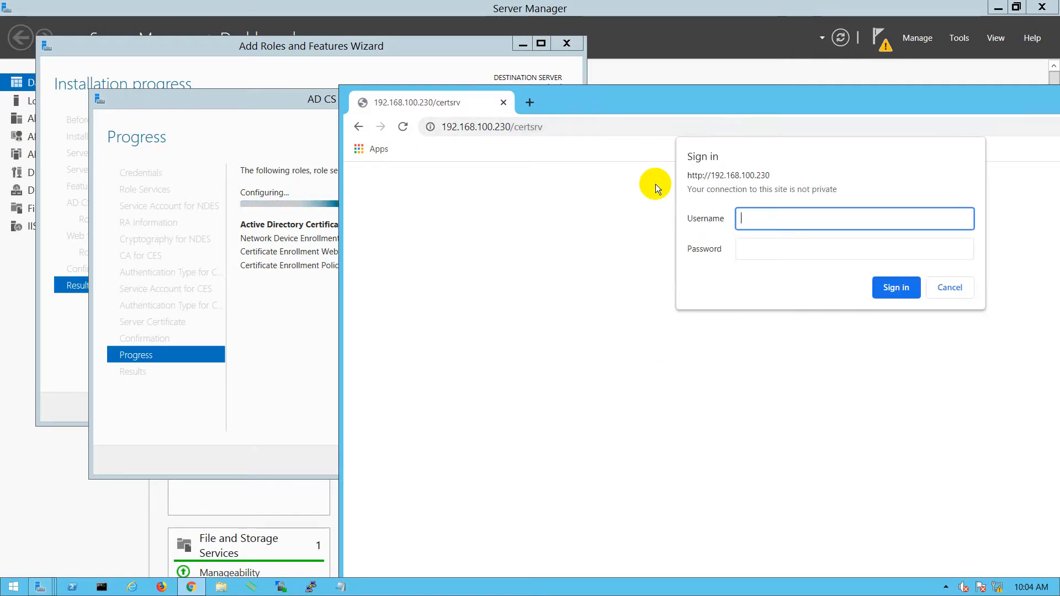
- Sign in to the certsrv page with the administrator username and its password
type("administrator")
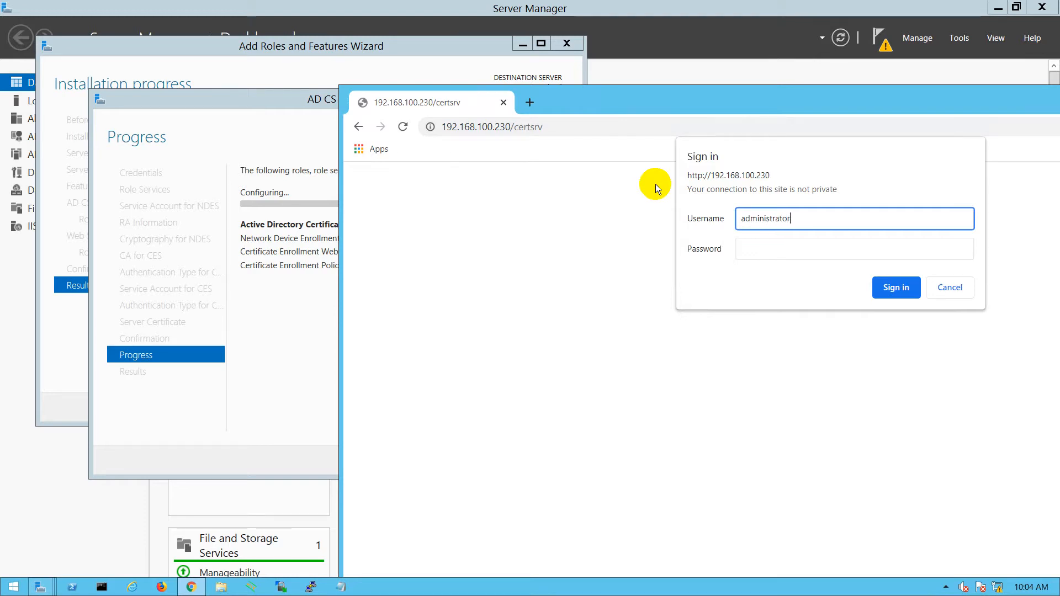
key("Tab")
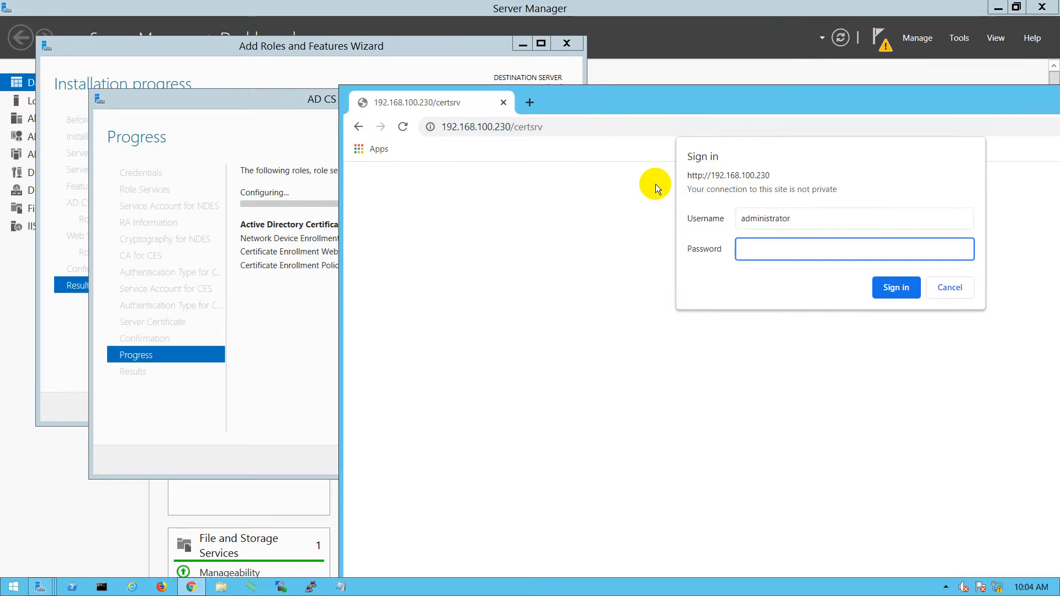
type("••••••••••")
key("Return")
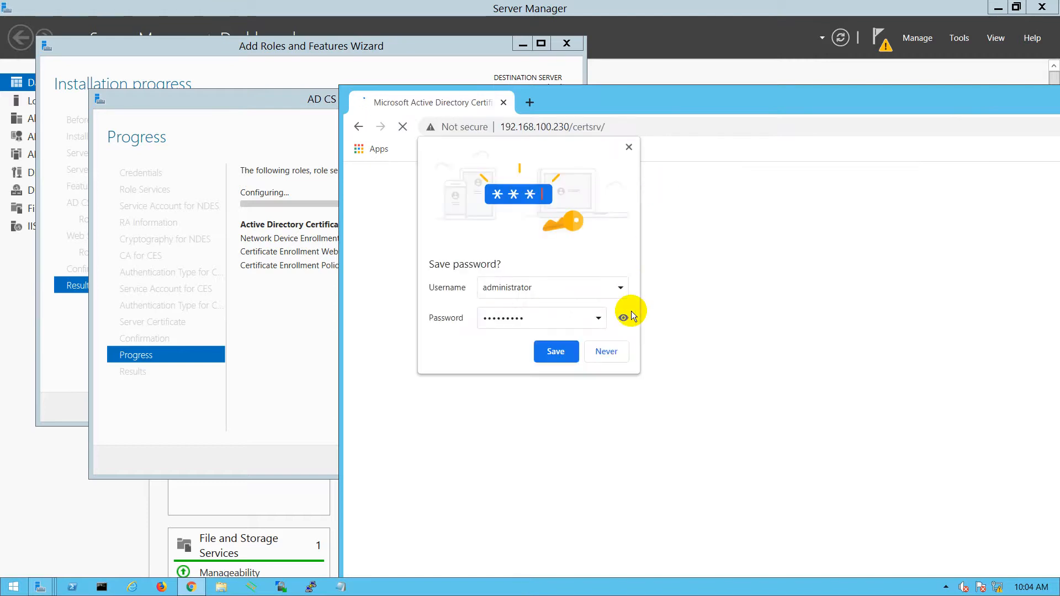
- Decline saving the password, then move and minimize Chrome to view the configuration results
left_click(604, 351)
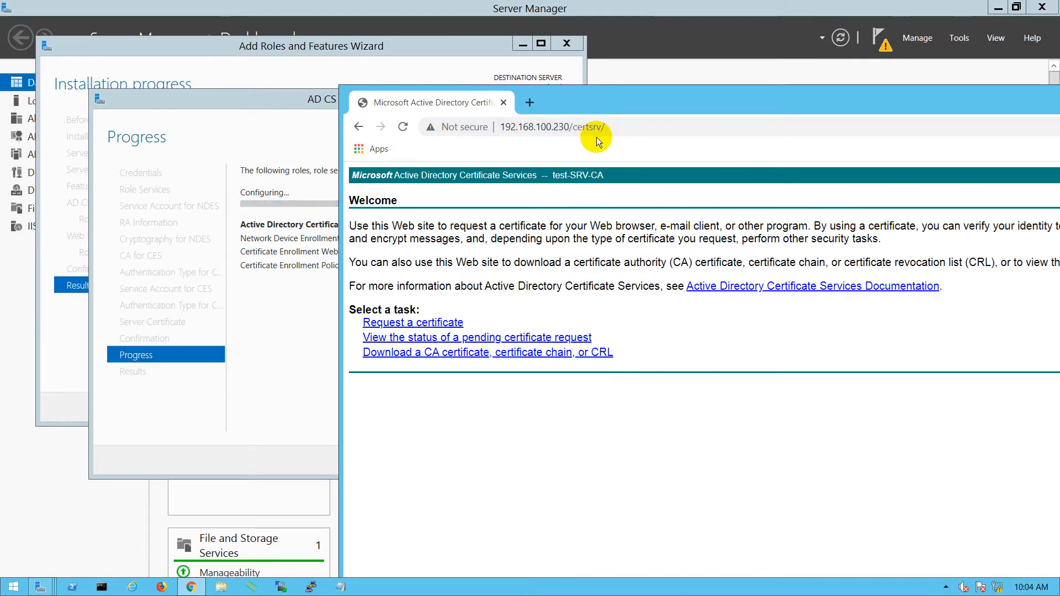
left_click_drag(628, 101, 496, 78)
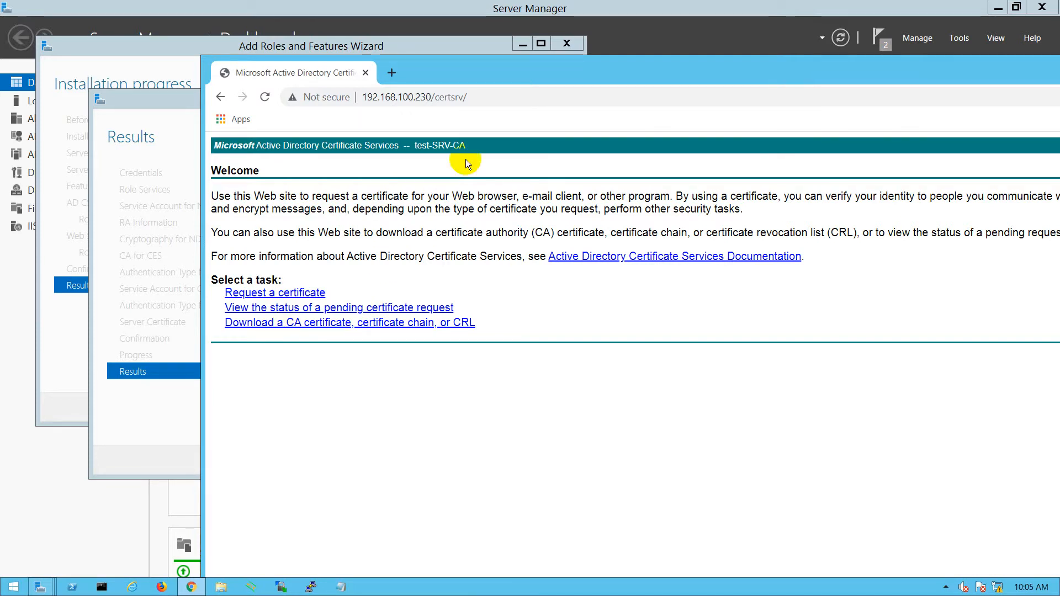
left_click_drag(485, 72, 378, 82)
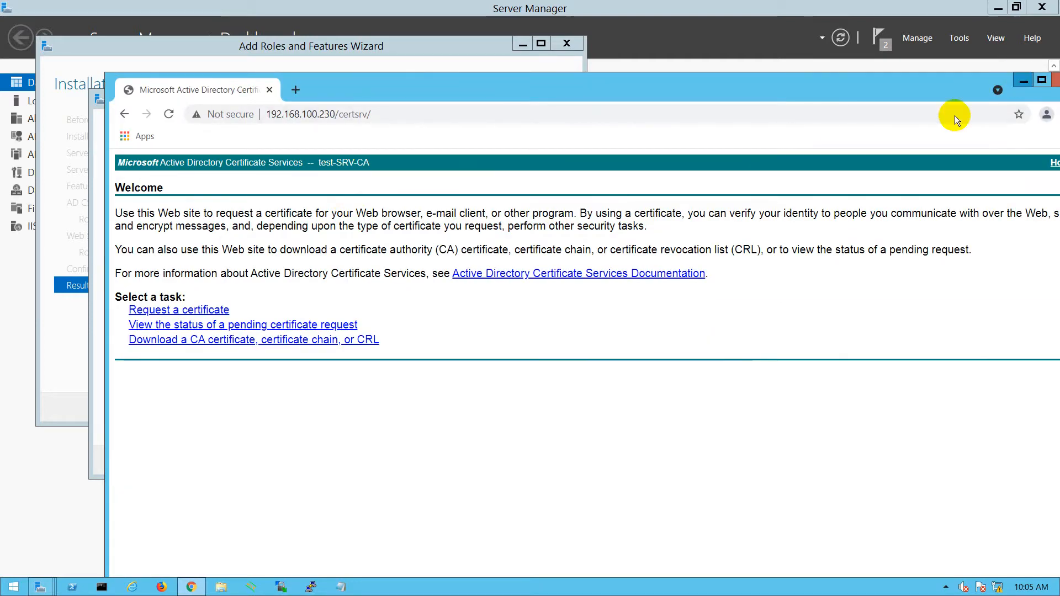
left_click(1023, 81)
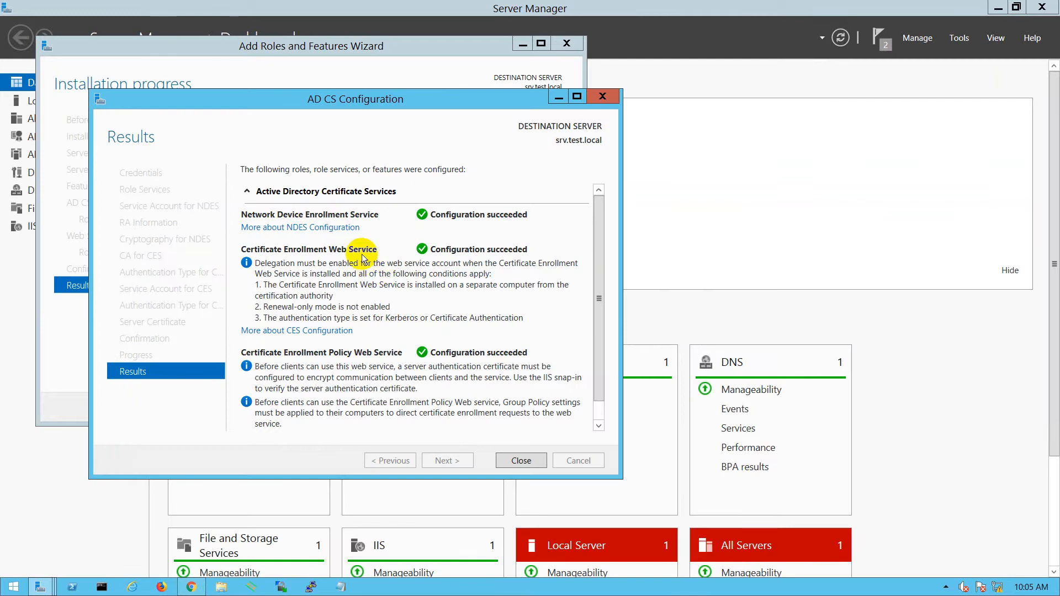
- Review the successful AD CS results, then close both the AD CS Configuration and Add Roles wizards
scroll(546, 367, "down", 1)
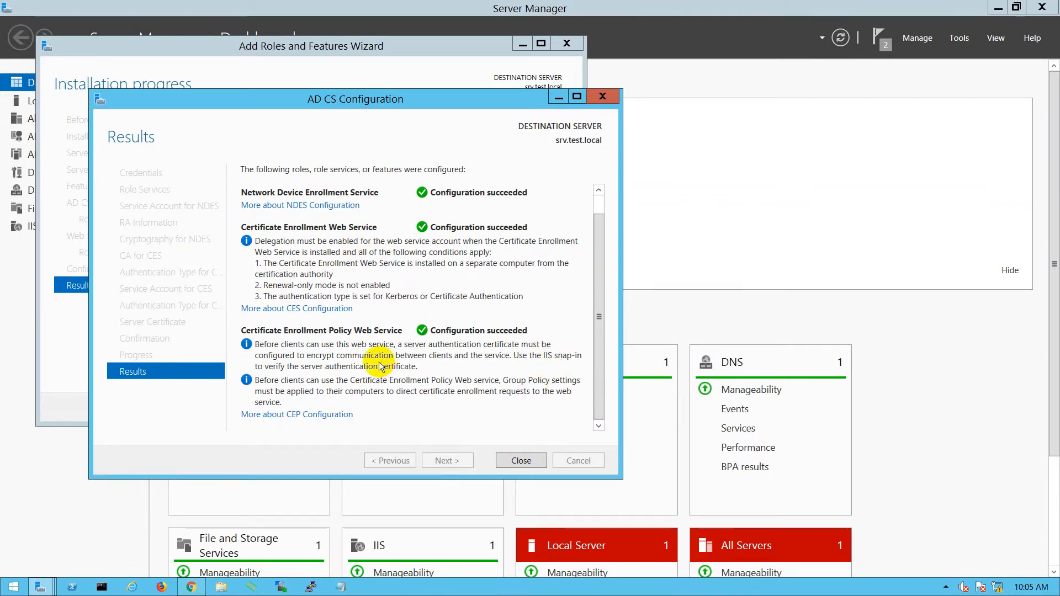
scroll(380, 366, "up", 1)
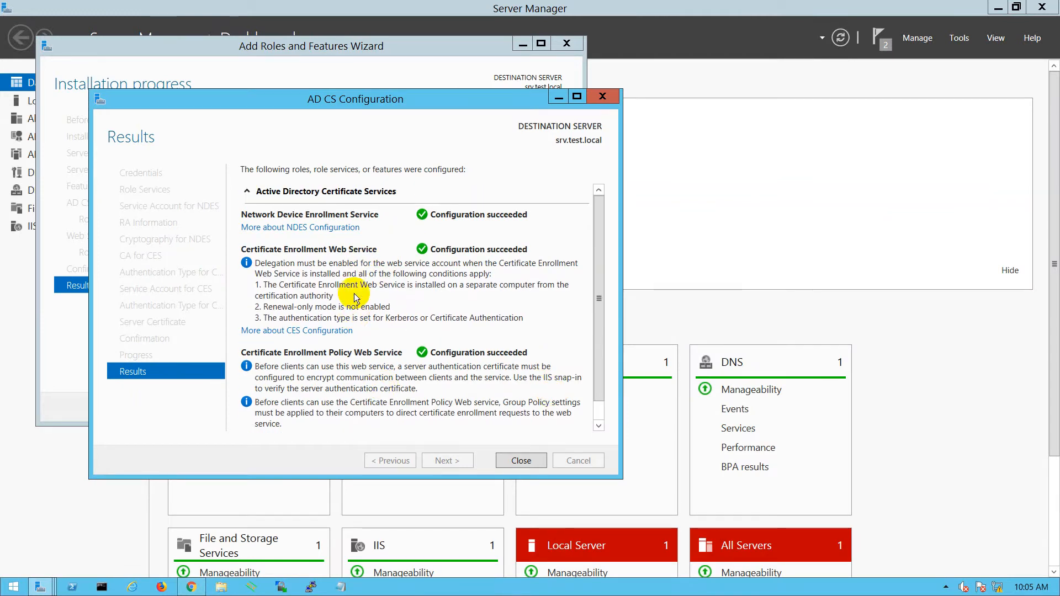
left_click(521, 461)
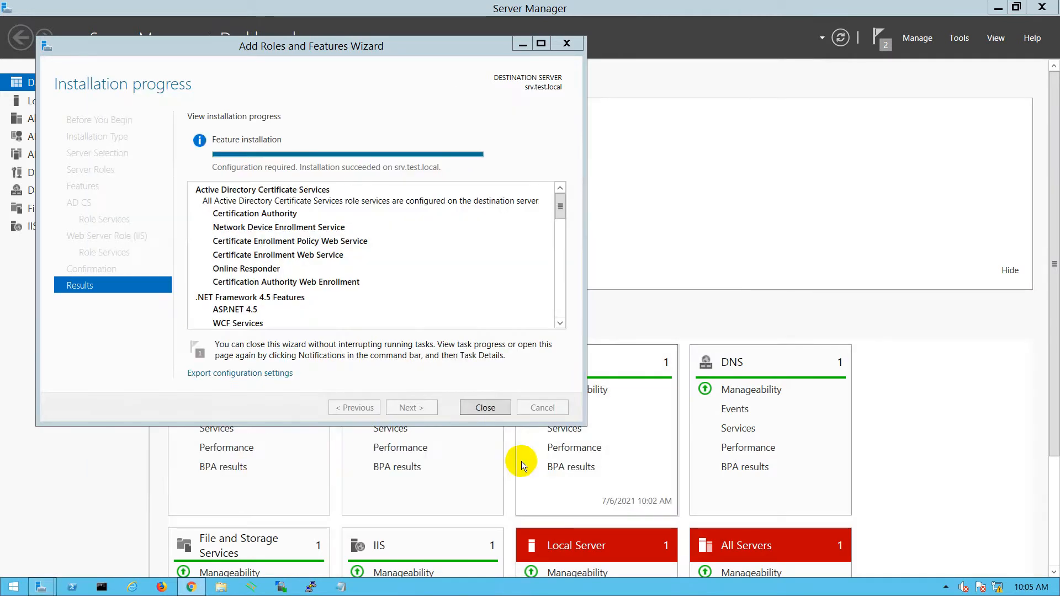
left_click(485, 408)
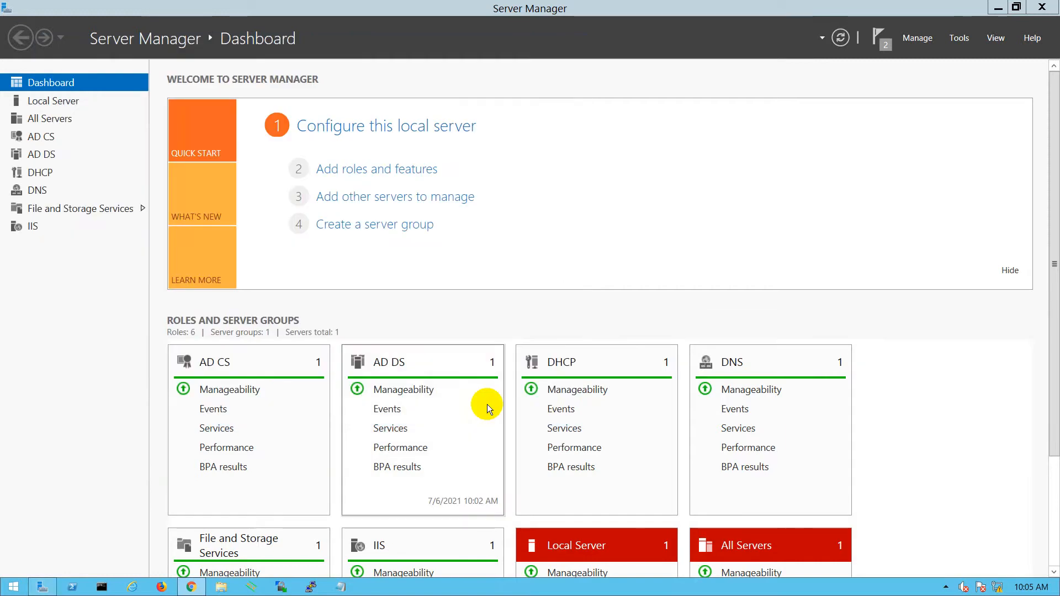
- Open the Certification Authority console and browse test-SRV-CA's Revoked, Issued, Pending, Failed and Templates folders
left_click(970, 42)
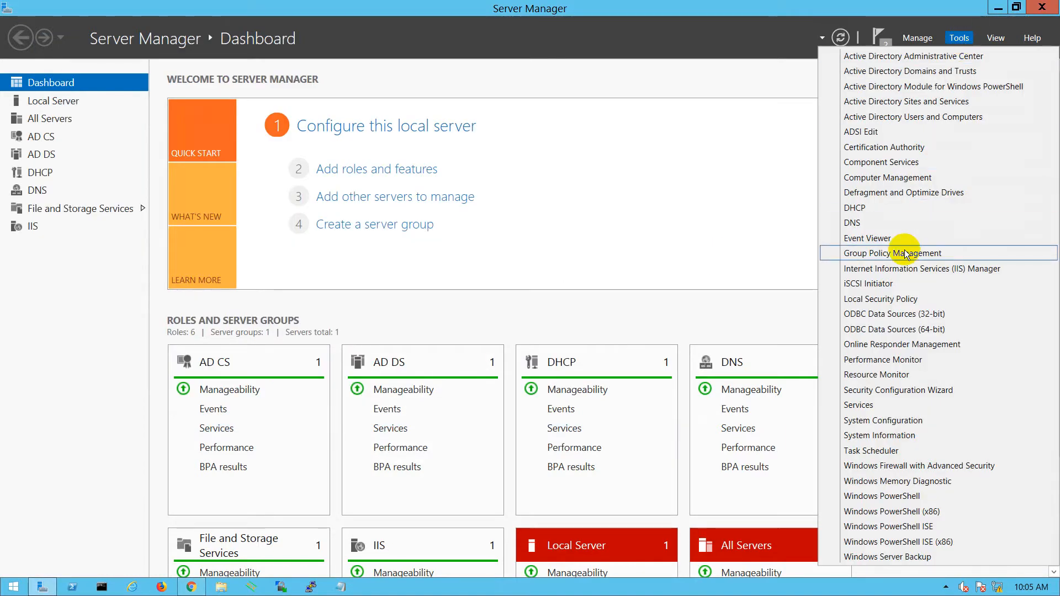
left_click(890, 150)
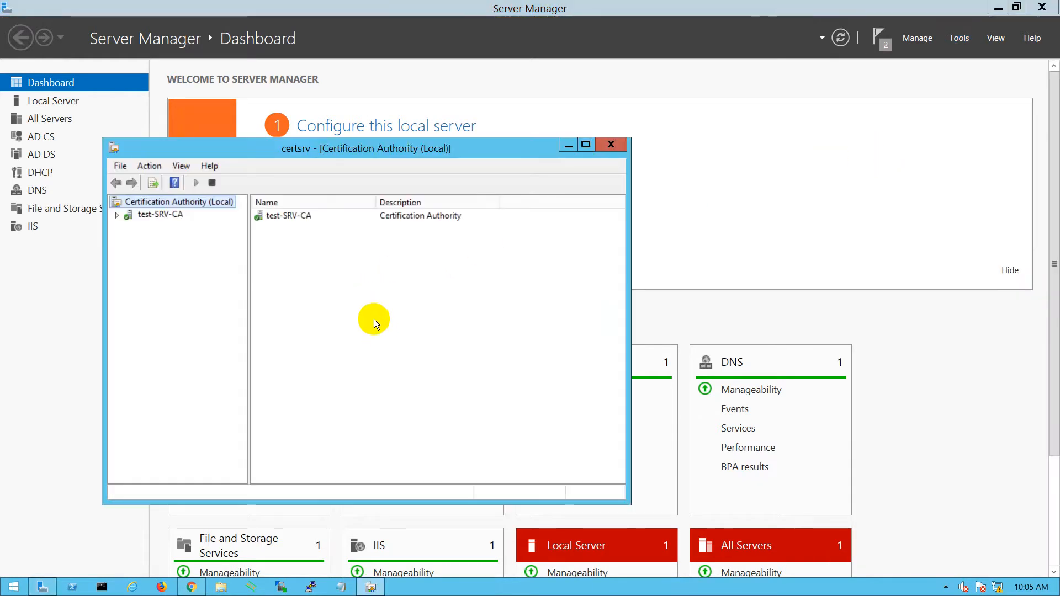
left_click(117, 216)
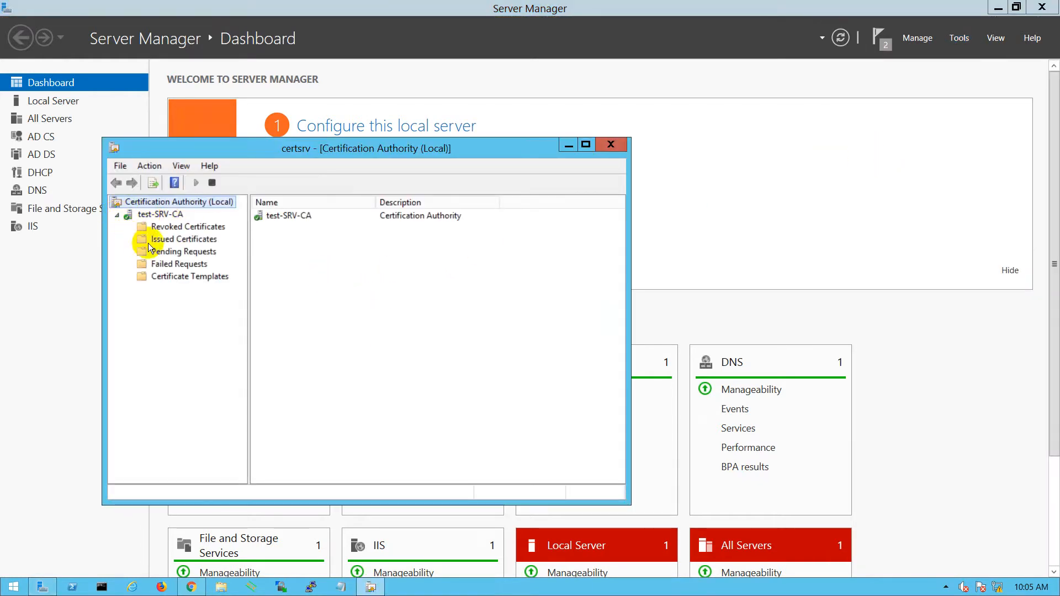
left_click(177, 227)
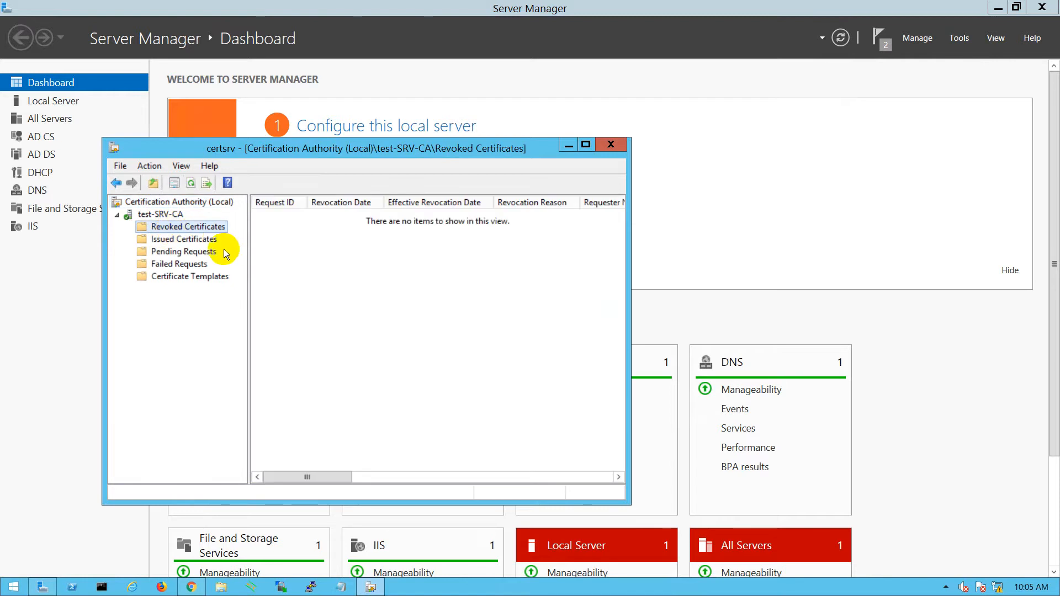
left_click(182, 239)
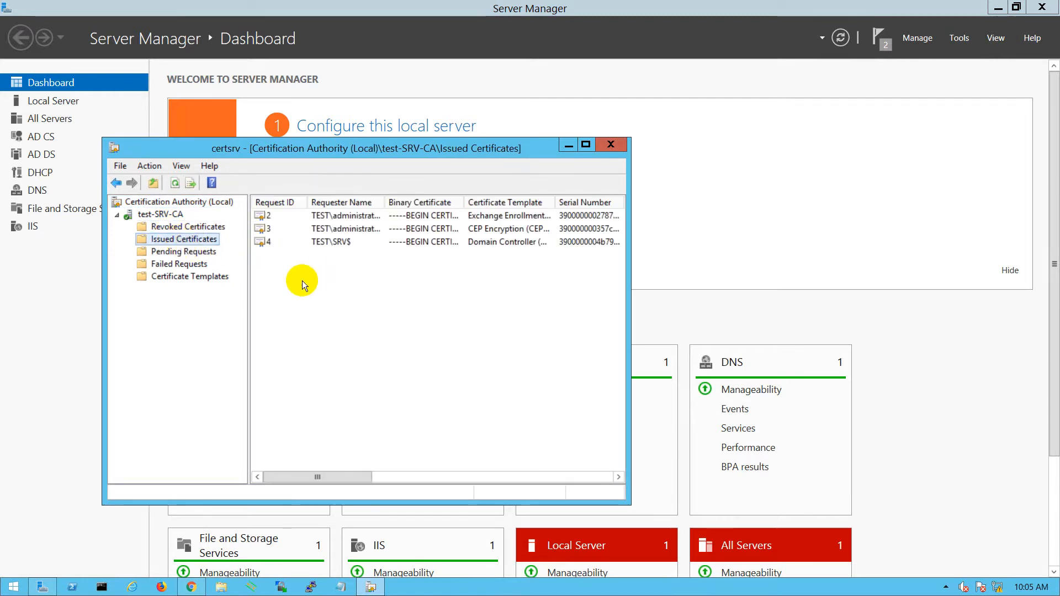
left_click(186, 253)
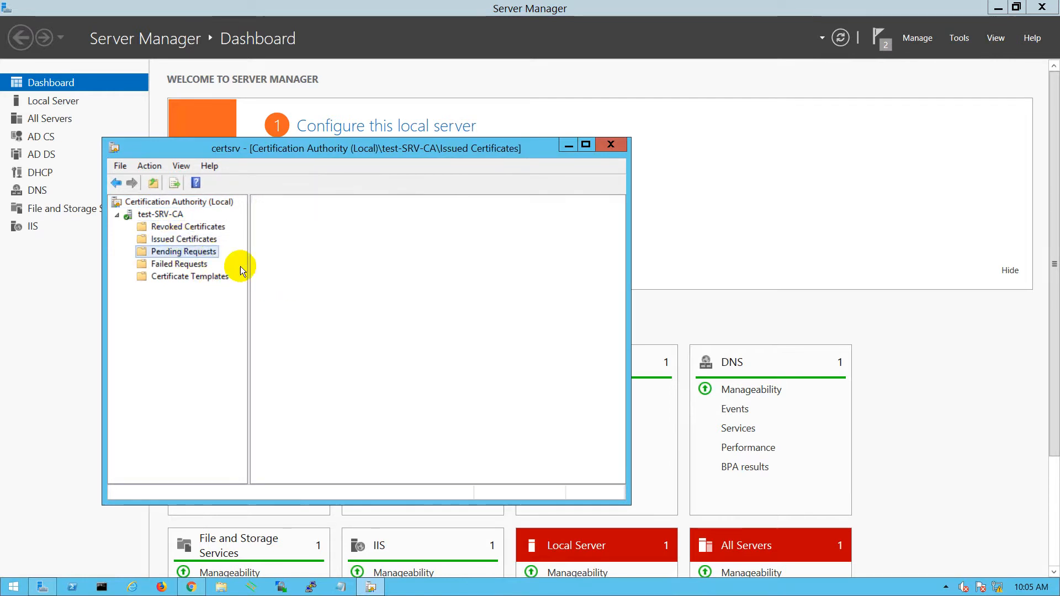
left_click(178, 263)
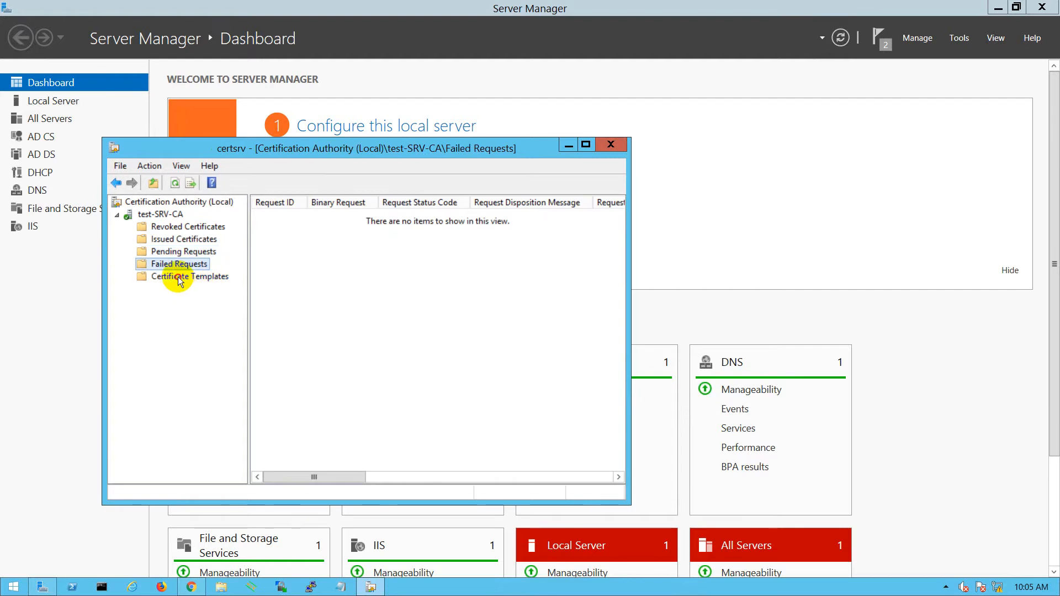
left_click(171, 276)
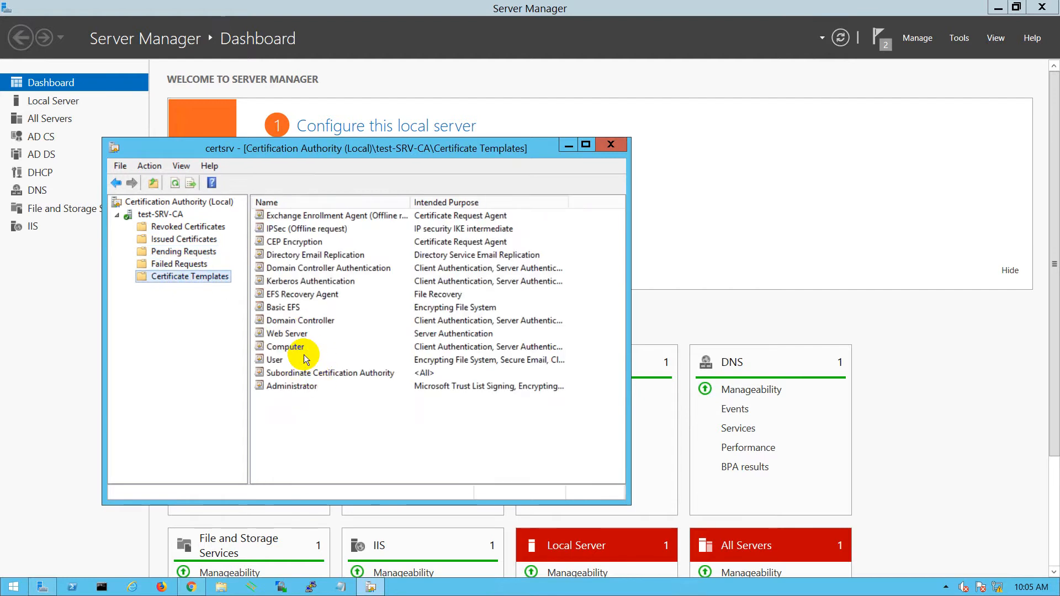
- Select the Web Server template, close the console, show certsrv in Chrome, and return to the local guide
left_click(286, 333)
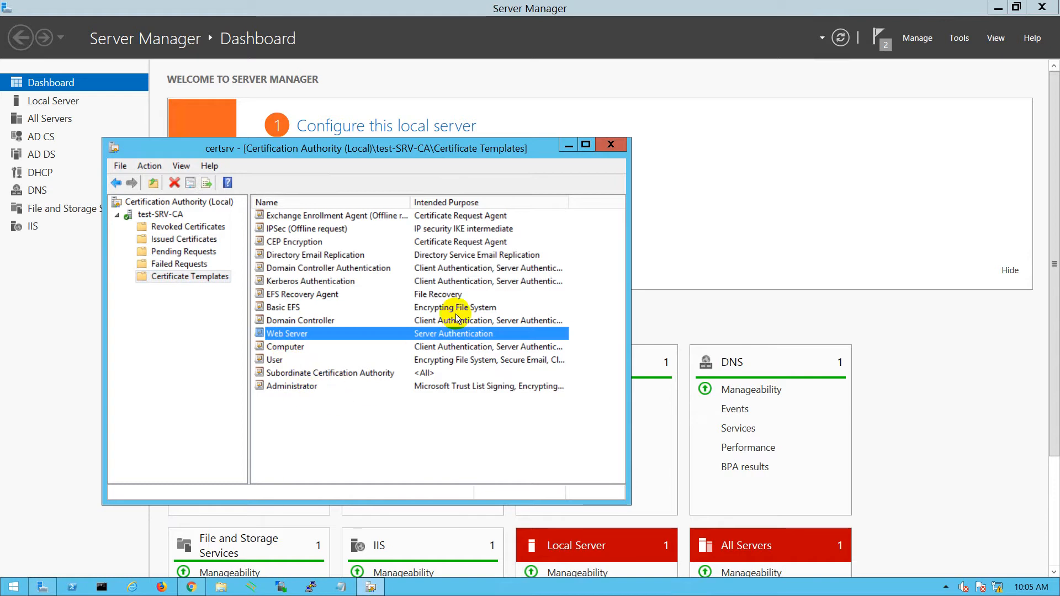
left_click(614, 146)
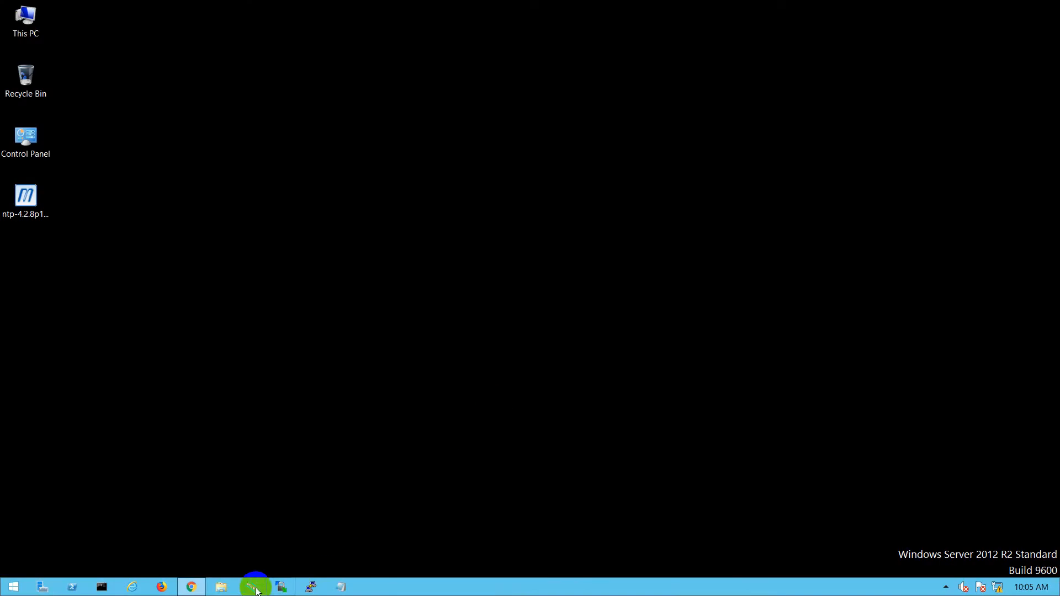
left_click(190, 587)
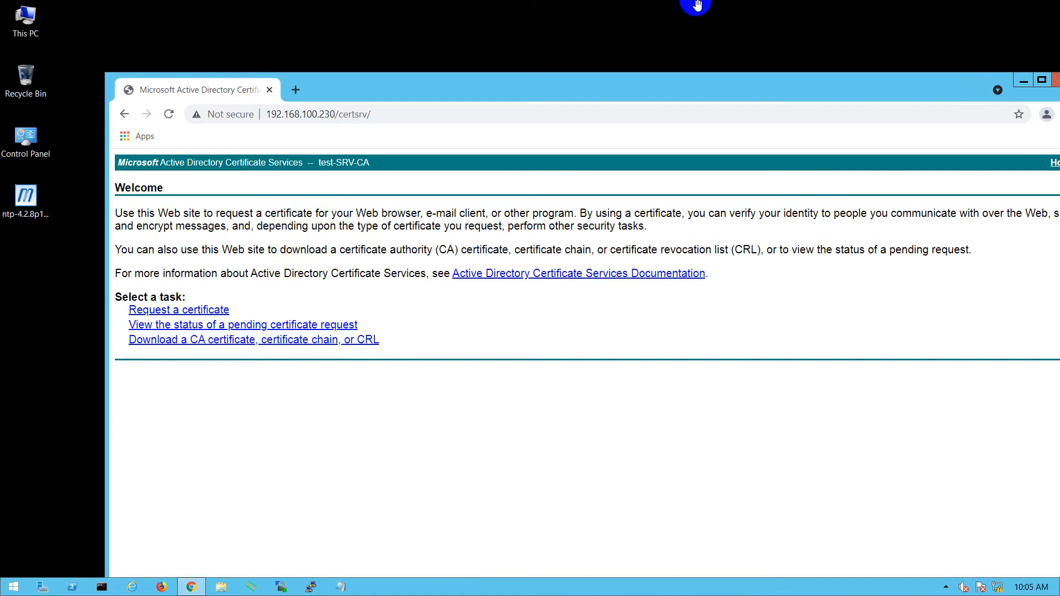
left_click(666, 12)
scroll(513, 381, "down", 10)
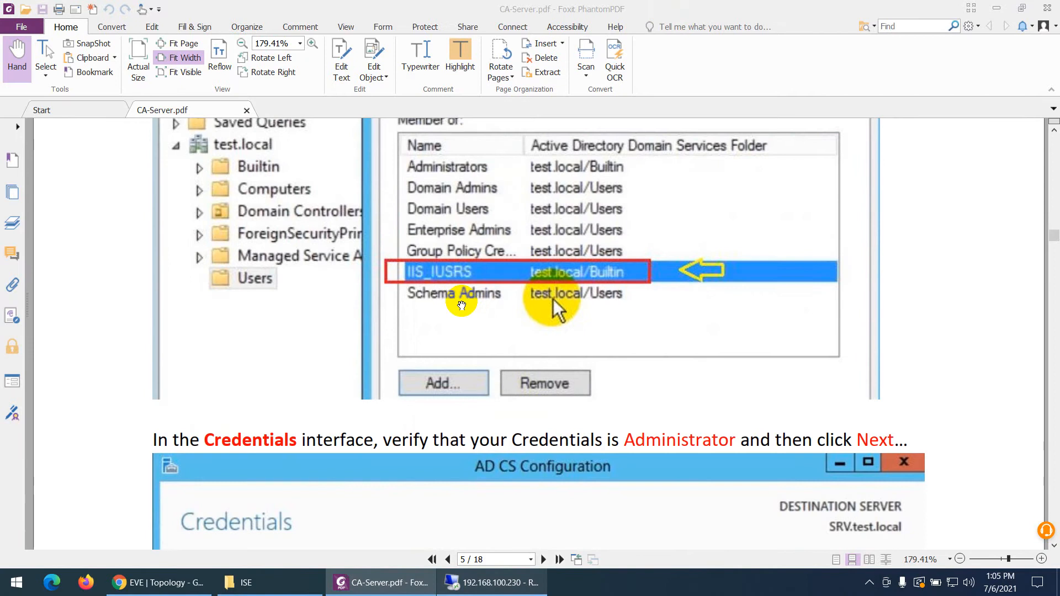
- Scroll the CA-Server.pdf guide down to its final page 18
scroll(462, 302, "up", 3)
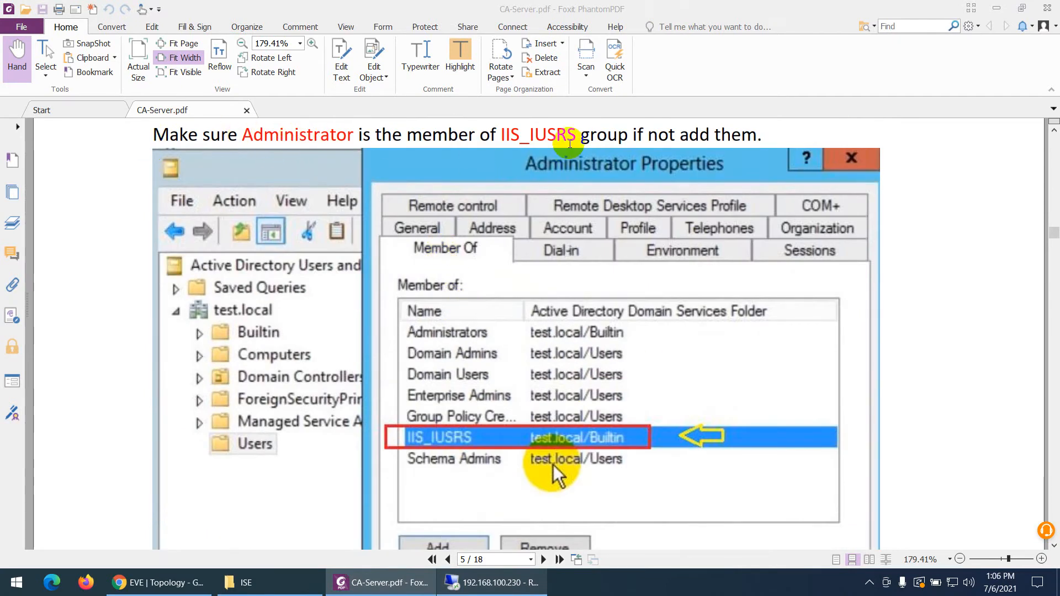
scroll(513, 348, "down", 15)
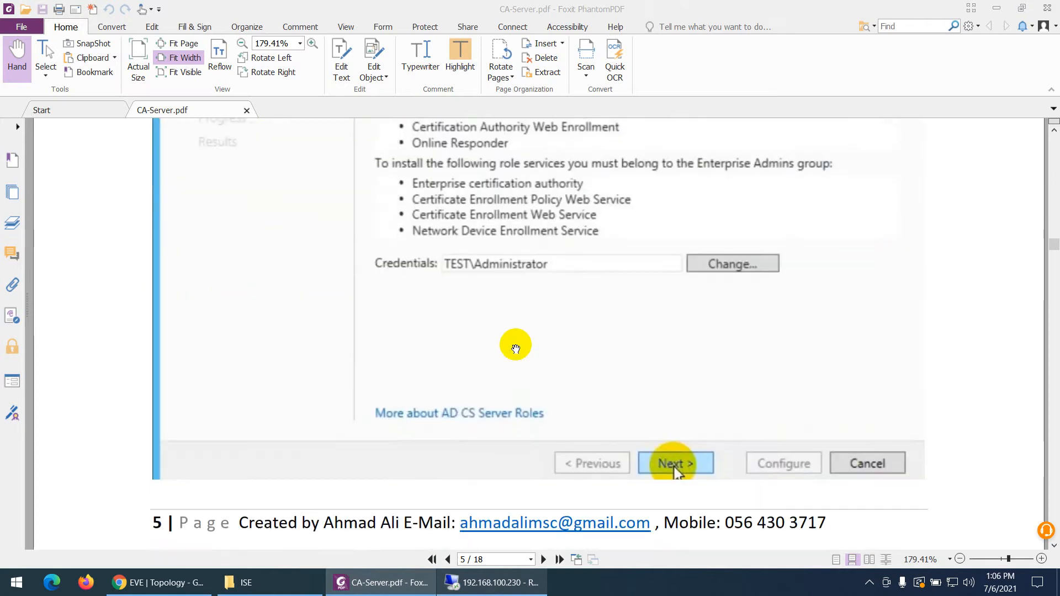
scroll(512, 349, "down", 15)
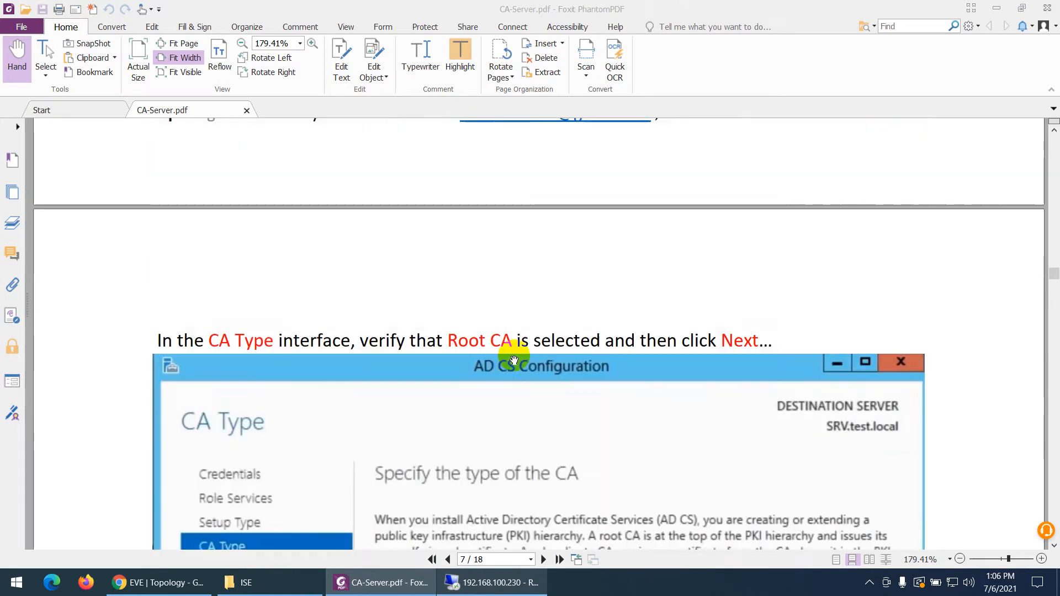
scroll(529, 364, "down", 15)
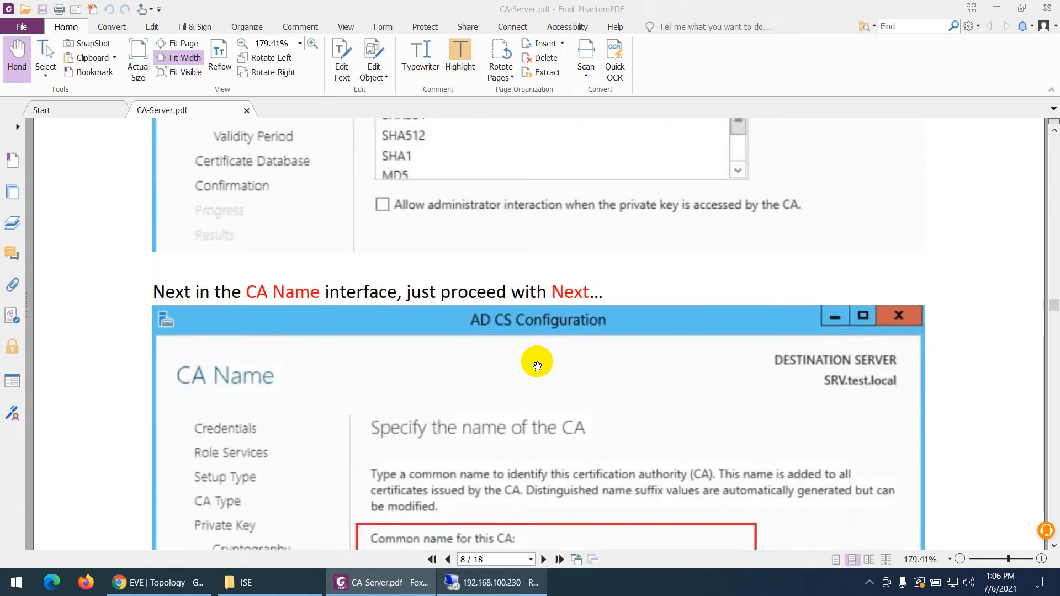
scroll(538, 369, "down", 15)
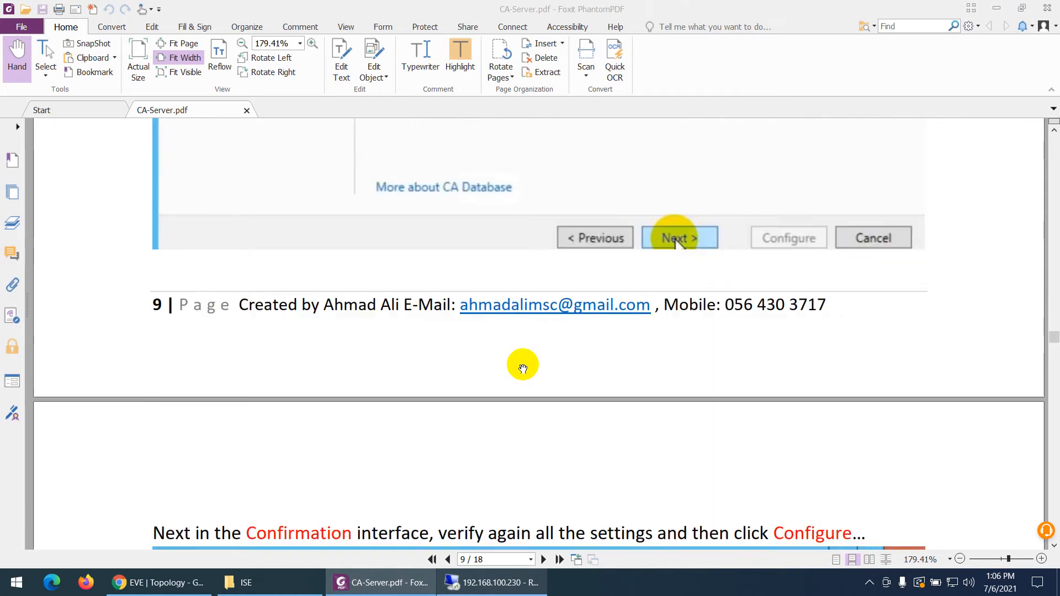
scroll(526, 381, "down", 15)
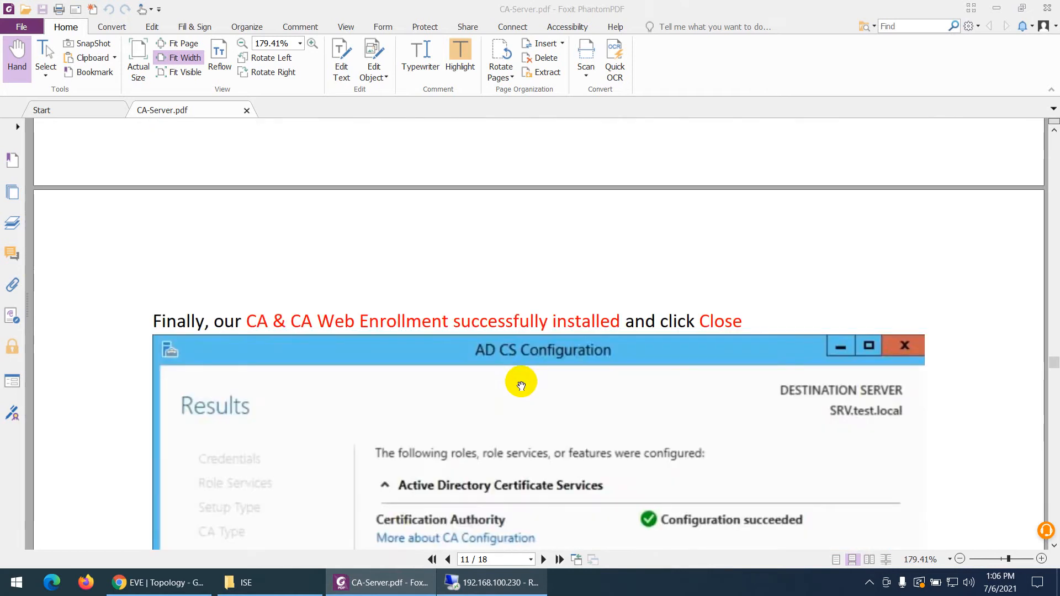
scroll(529, 385, "down", 15)
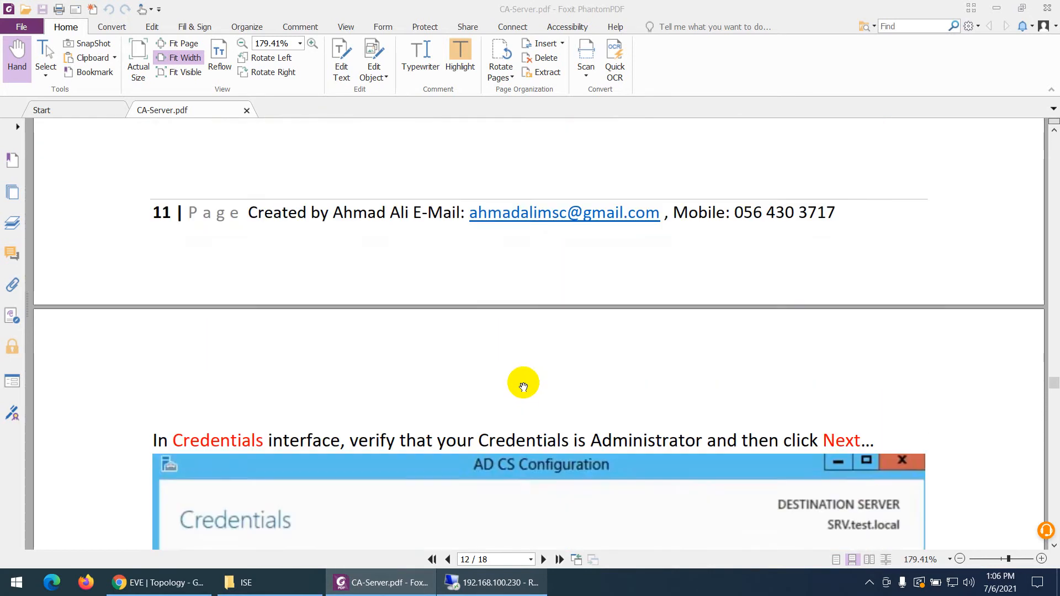
scroll(525, 386, "down", 15)
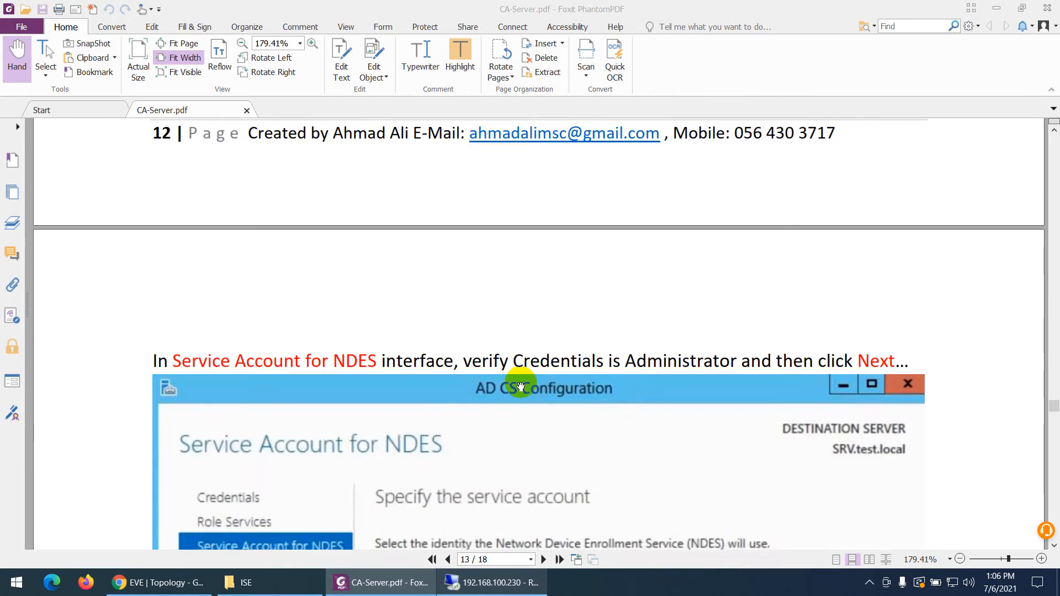
scroll(517, 382, "down", 15)
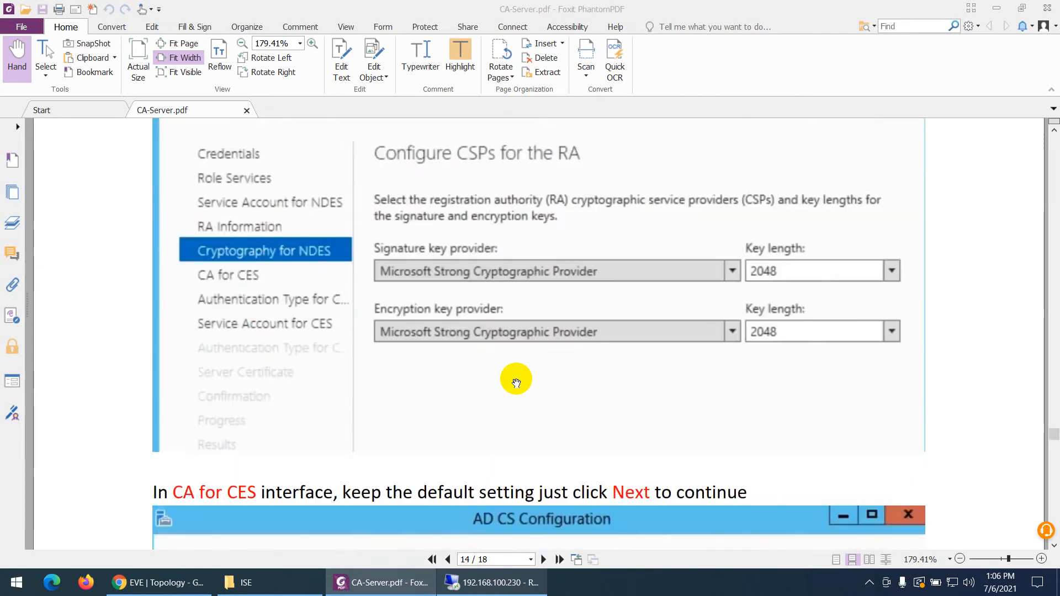
scroll(515, 380, "down", 15)
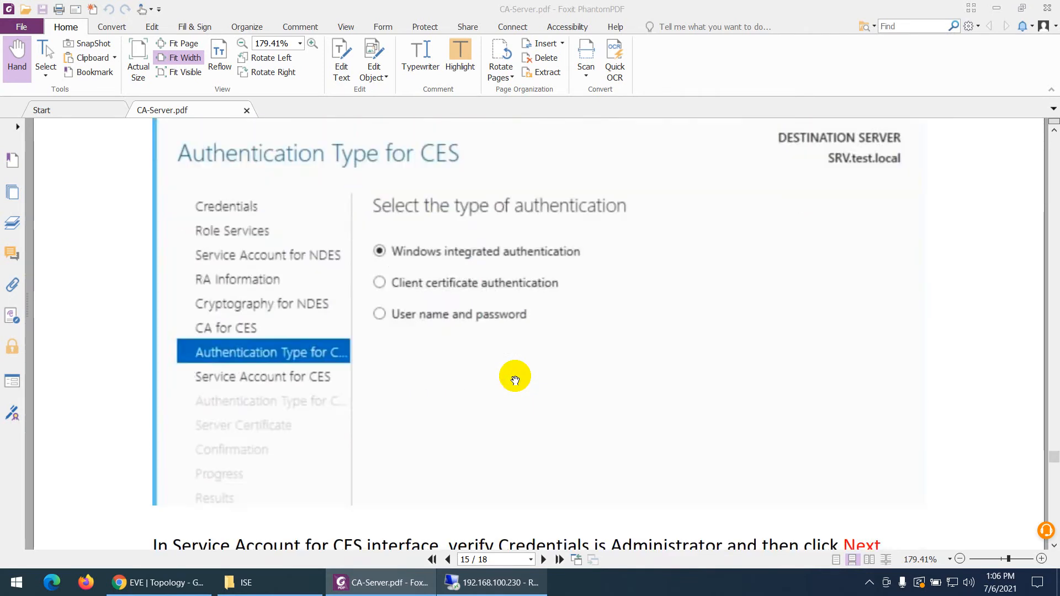
scroll(514, 380, "down", 15)
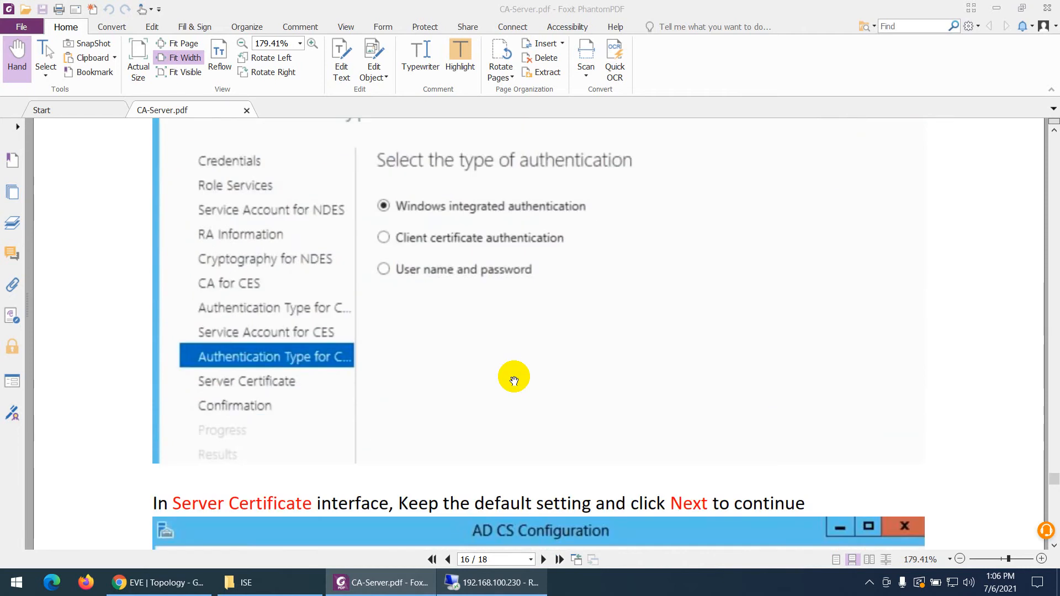
scroll(513, 379, "down", 15)
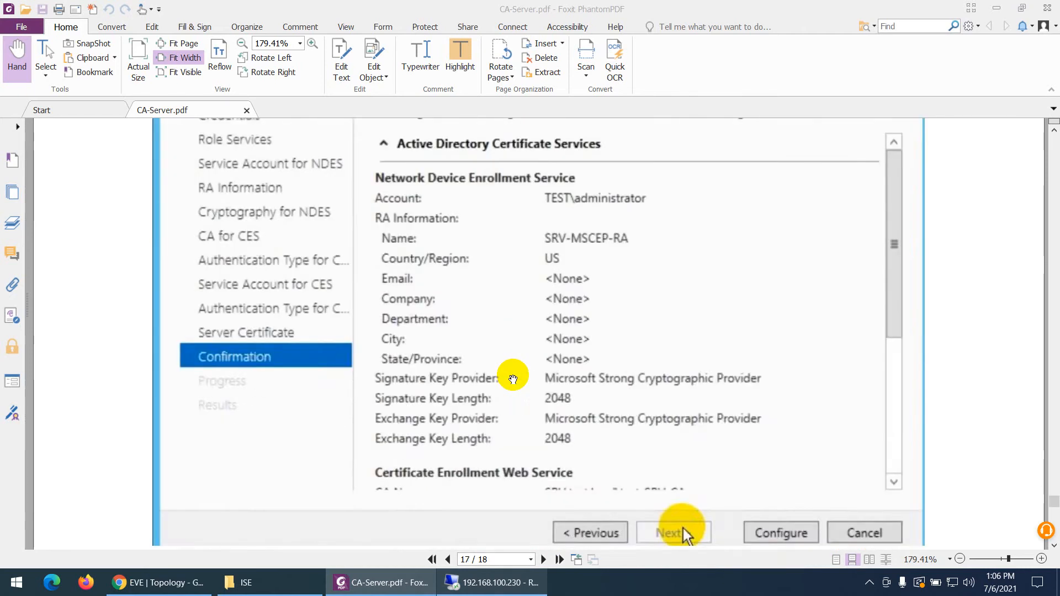
scroll(516, 374, "down", 15)
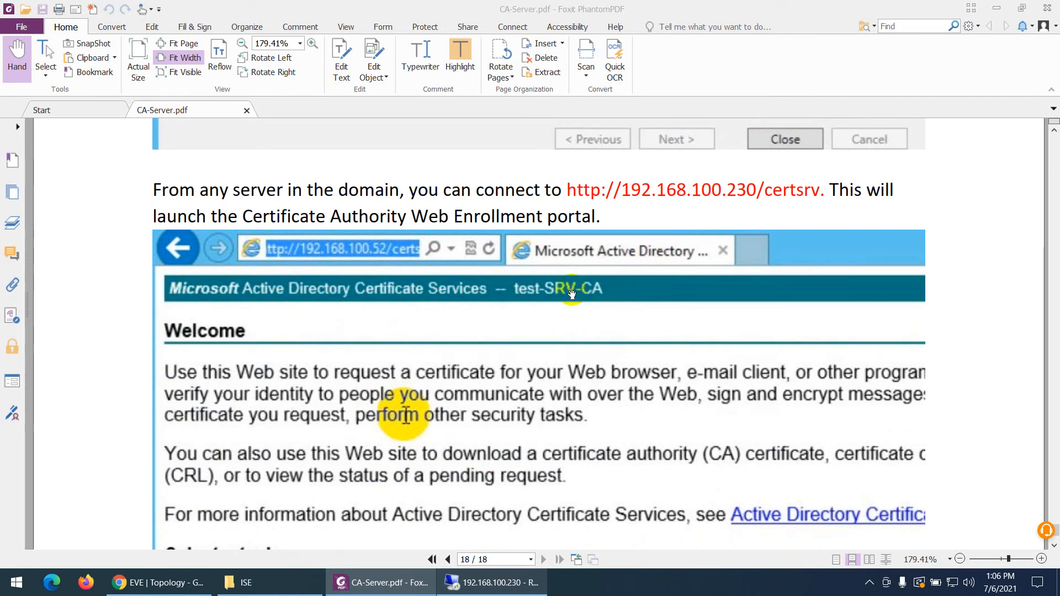
left_click(710, 201)
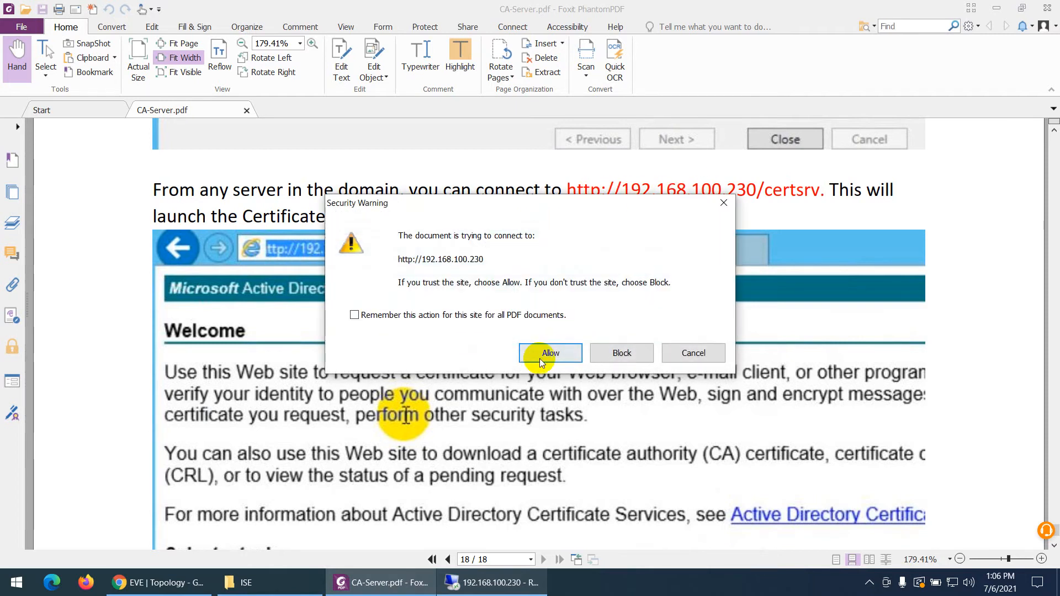
left_click(546, 354)
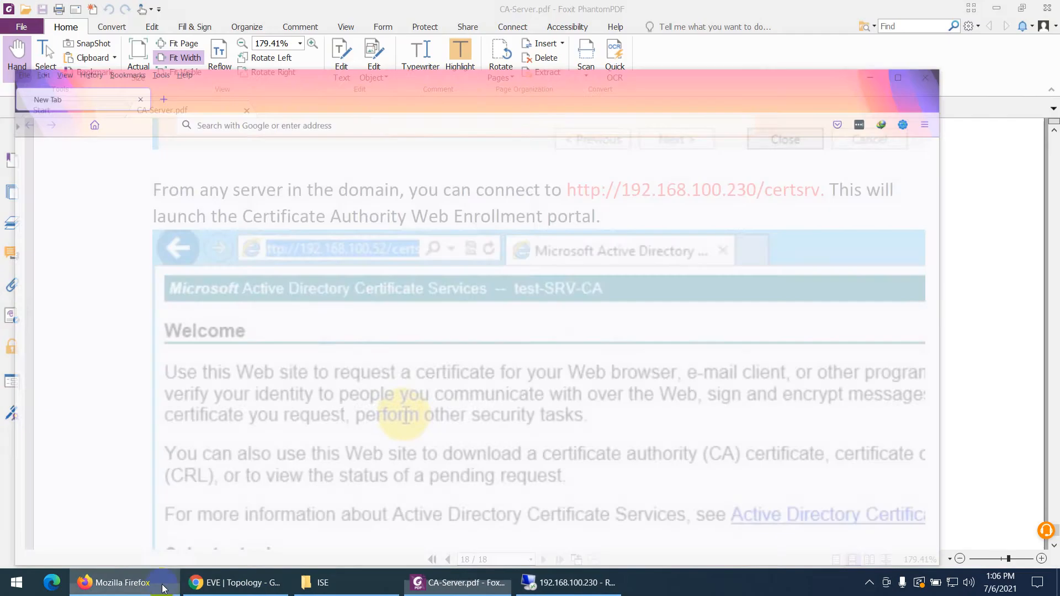
left_click(164, 585)
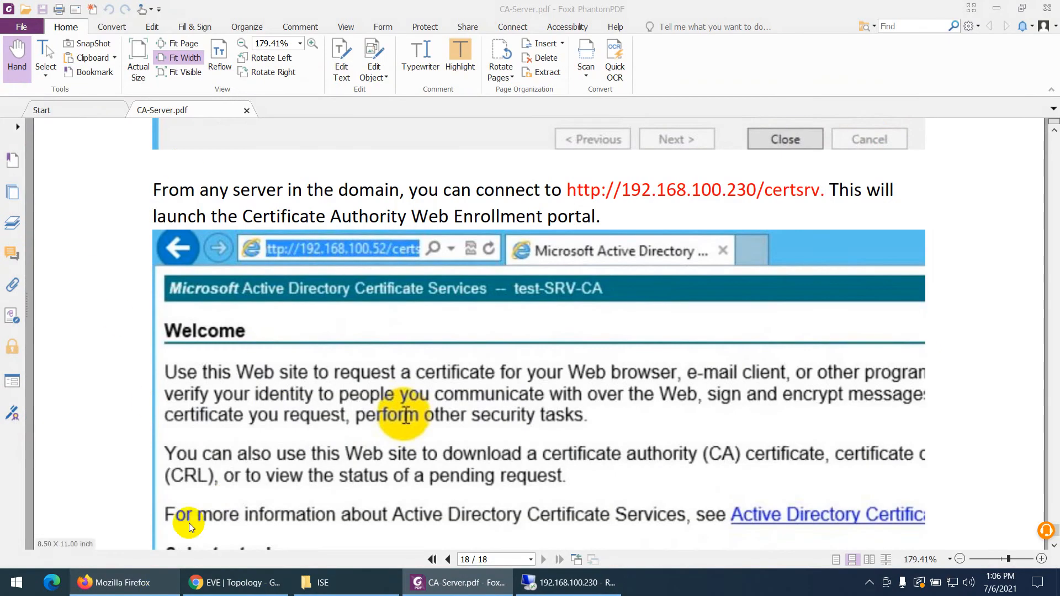
left_click(234, 582)
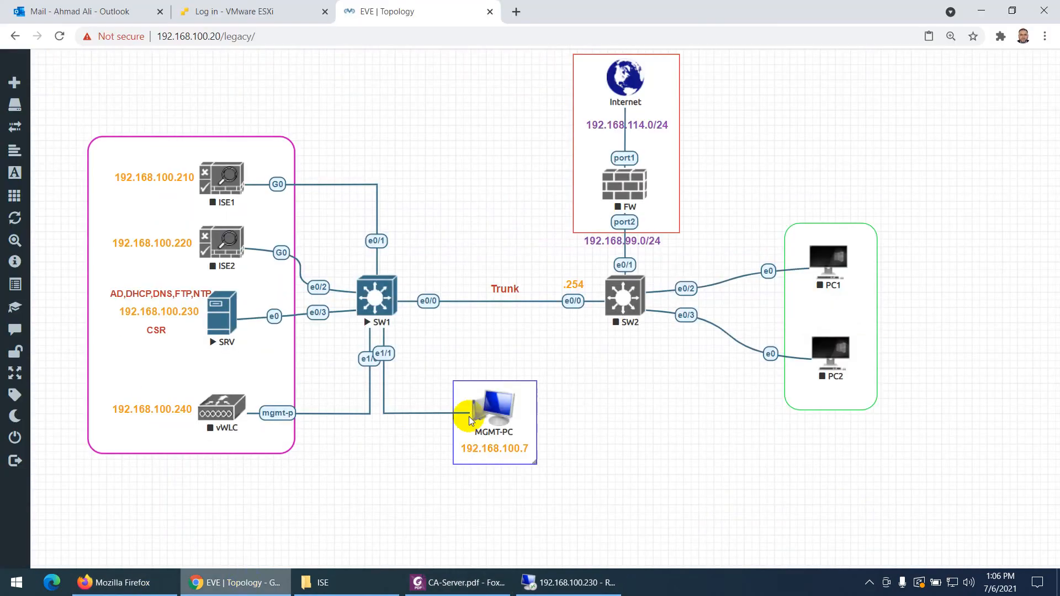
- Sign in to certsrv as administrator with the account password, declining to save the login
left_click(145, 580)
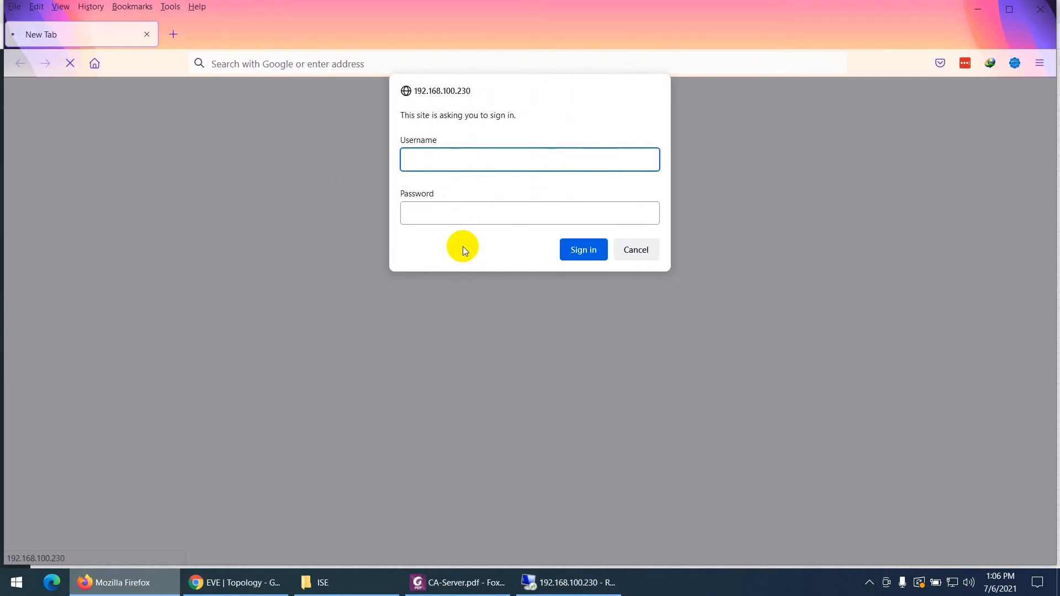
type("administrator")
key("Tab")
type("•••••")
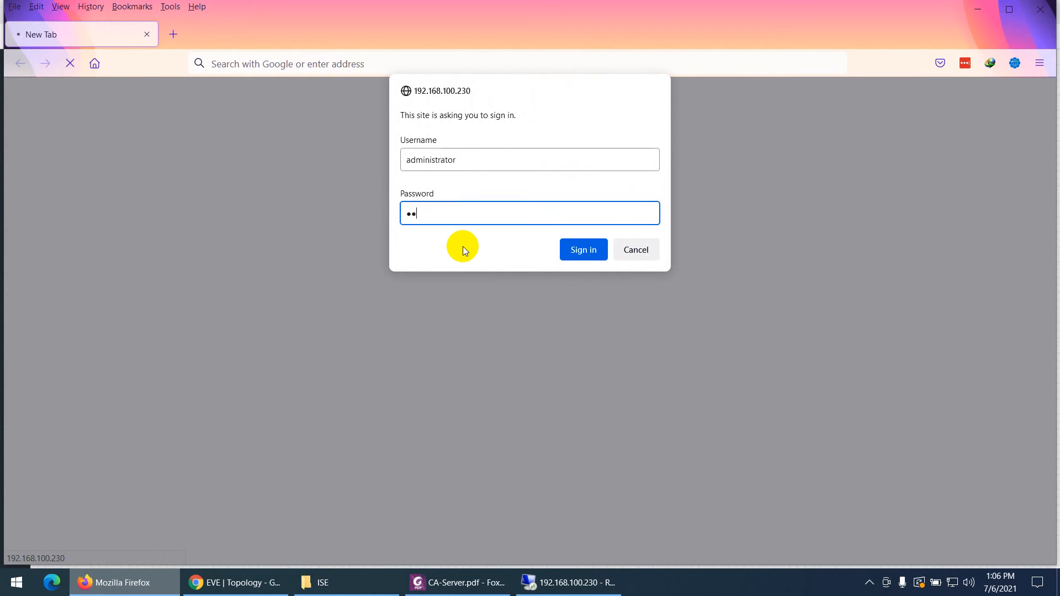
type("••••")
key("Return")
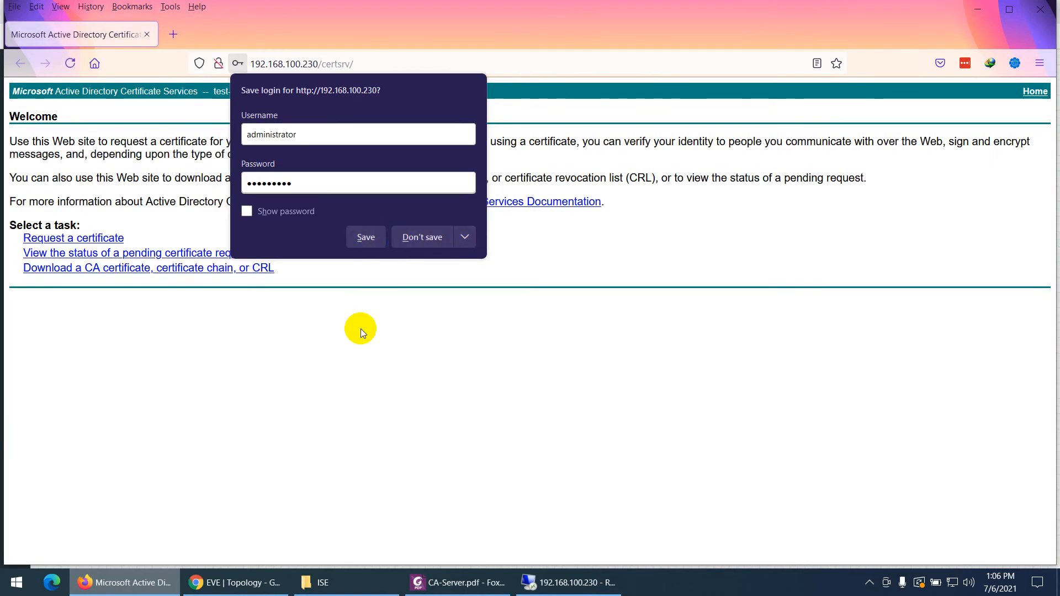
left_click(360, 330)
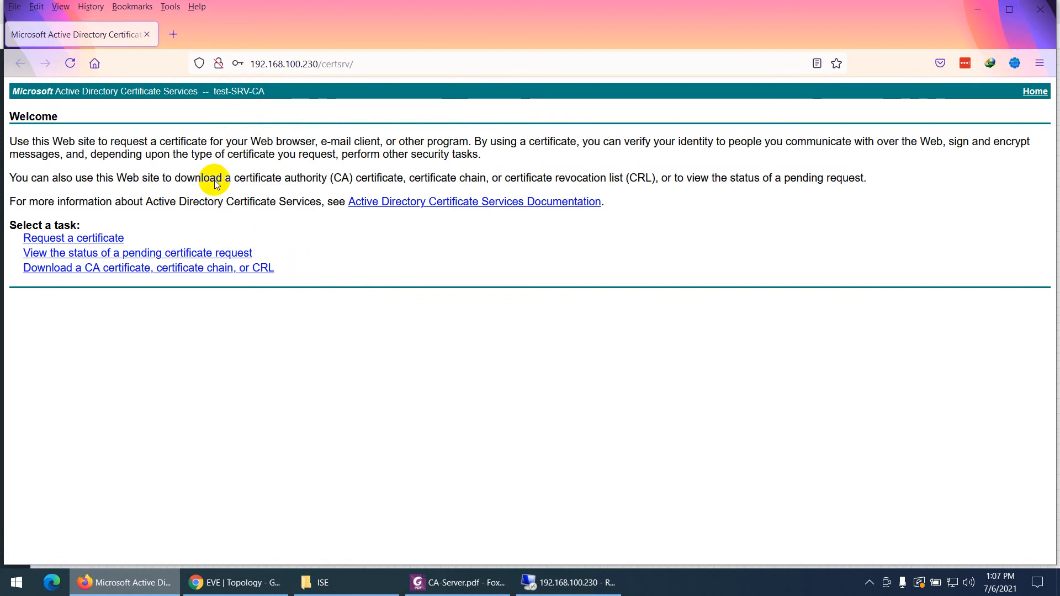
- Close Firefox and return to the CA-Server.pdf guide in Foxit PhantomPDF
left_click(1040, 9)
left_click(402, 579)
scroll(474, 381, "down", 3)
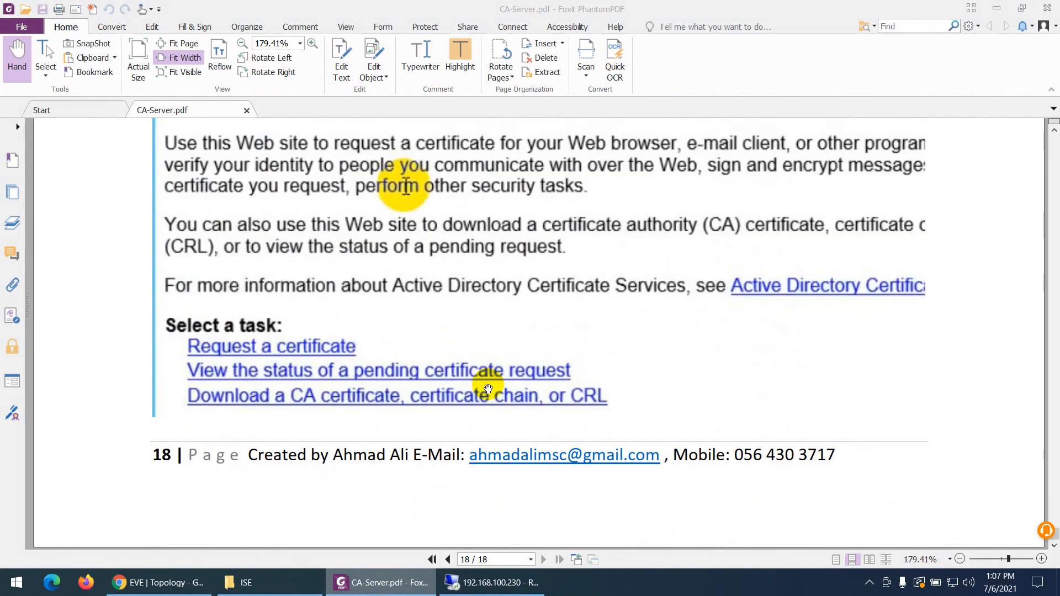
scroll(457, 378, "up", 4)
scroll(458, 386, "down", 3)
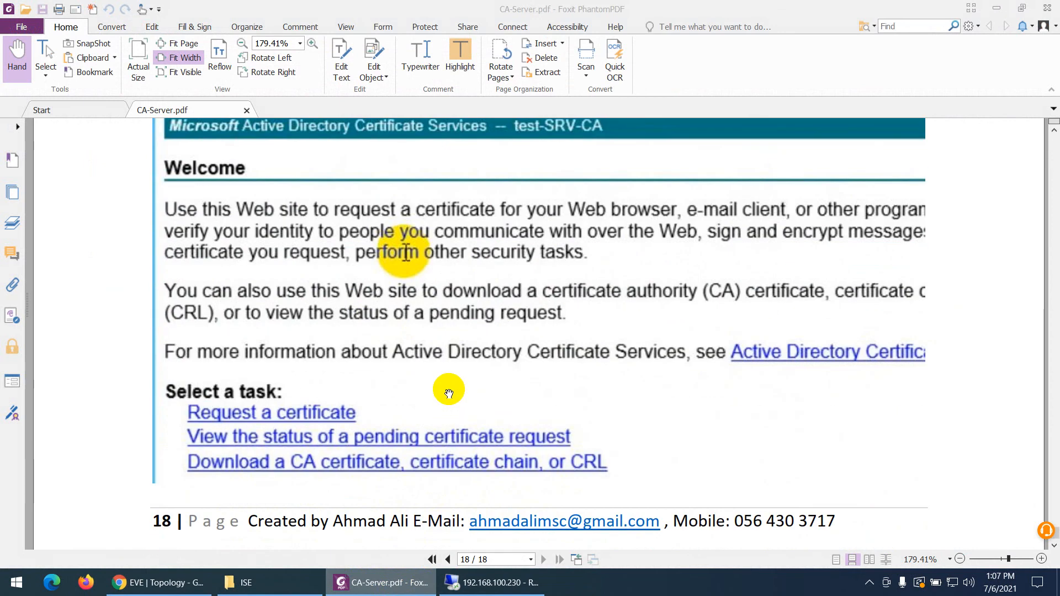